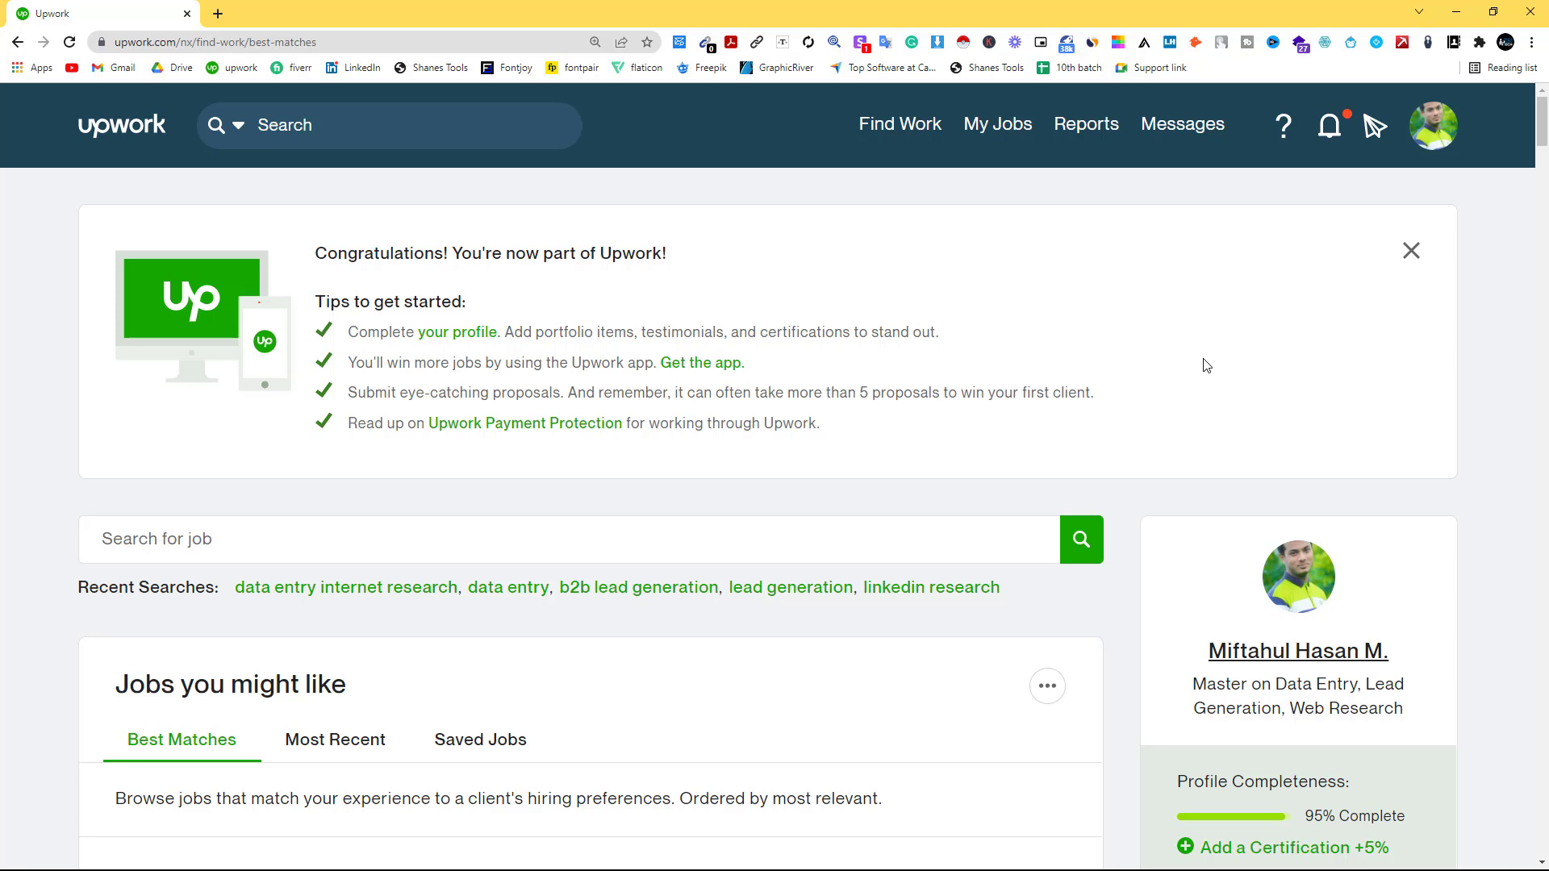
Open account Settings from the avatar menu, re-enter the password, and go to Get Paid.
{"action": "left_click", "coordinate": [1430, 129]}
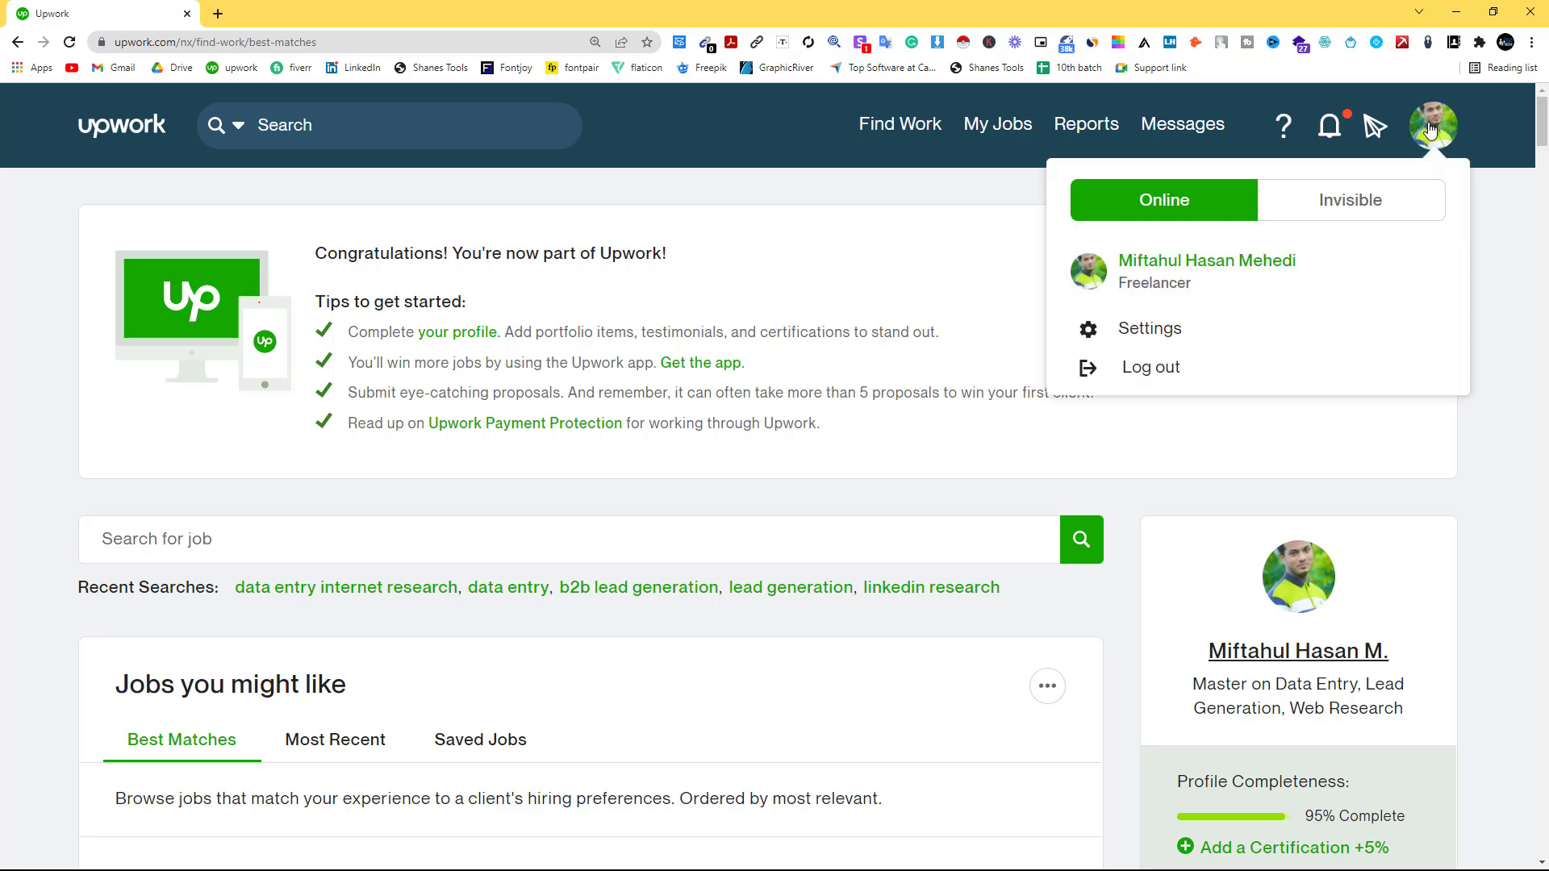
{"action": "left_click", "coordinate": [1165, 331]}
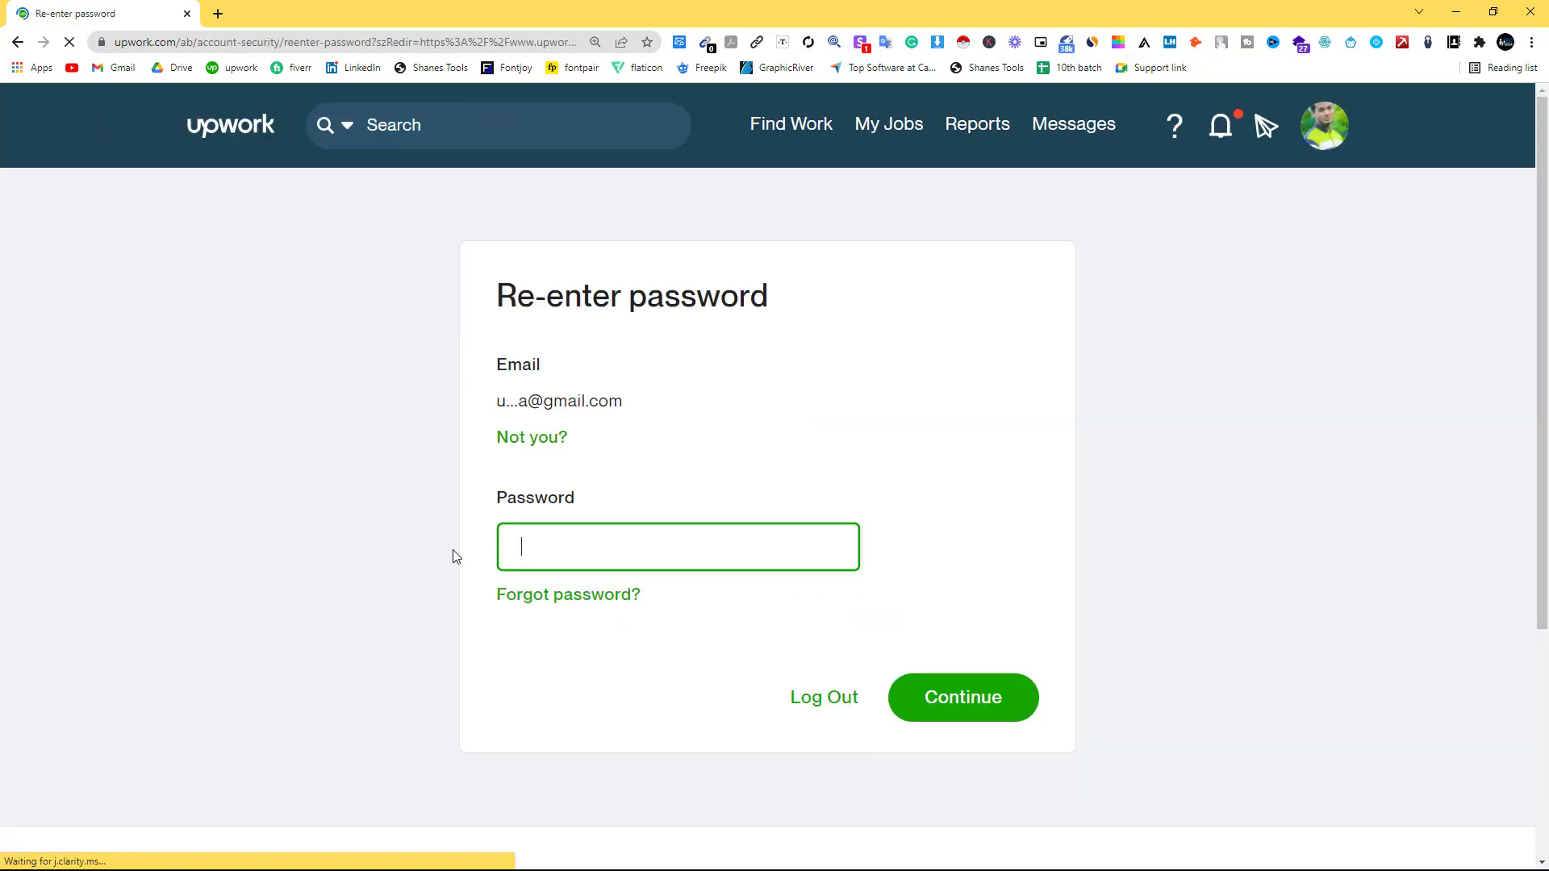
{"action": "type", "text": "••••••••••••"}
{"action": "key", "text": "Return"}
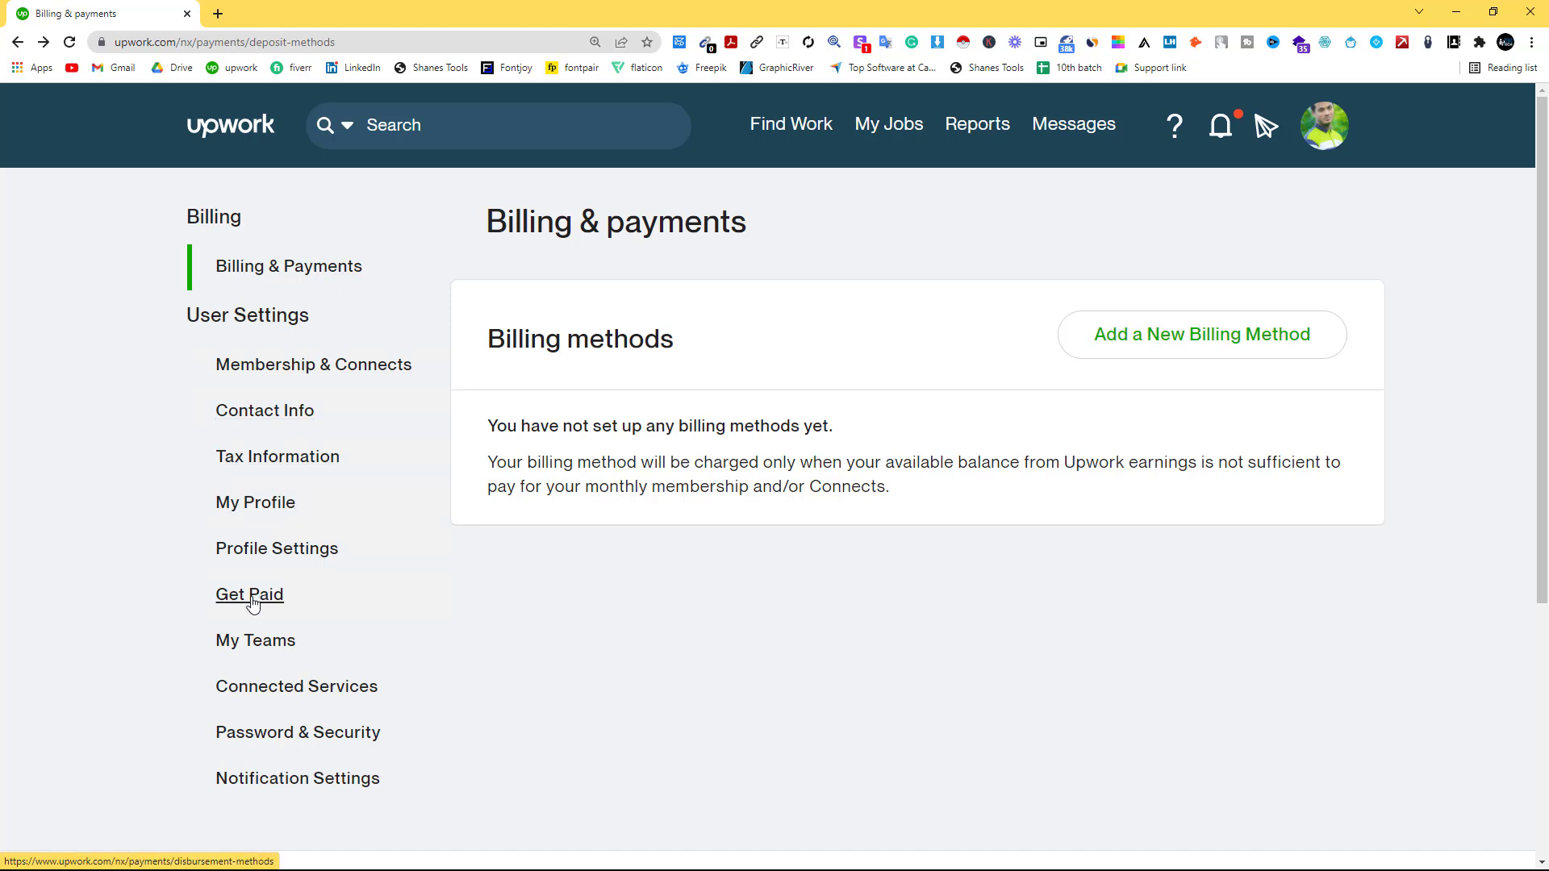
{"action": "left_click", "coordinate": [254, 597]}
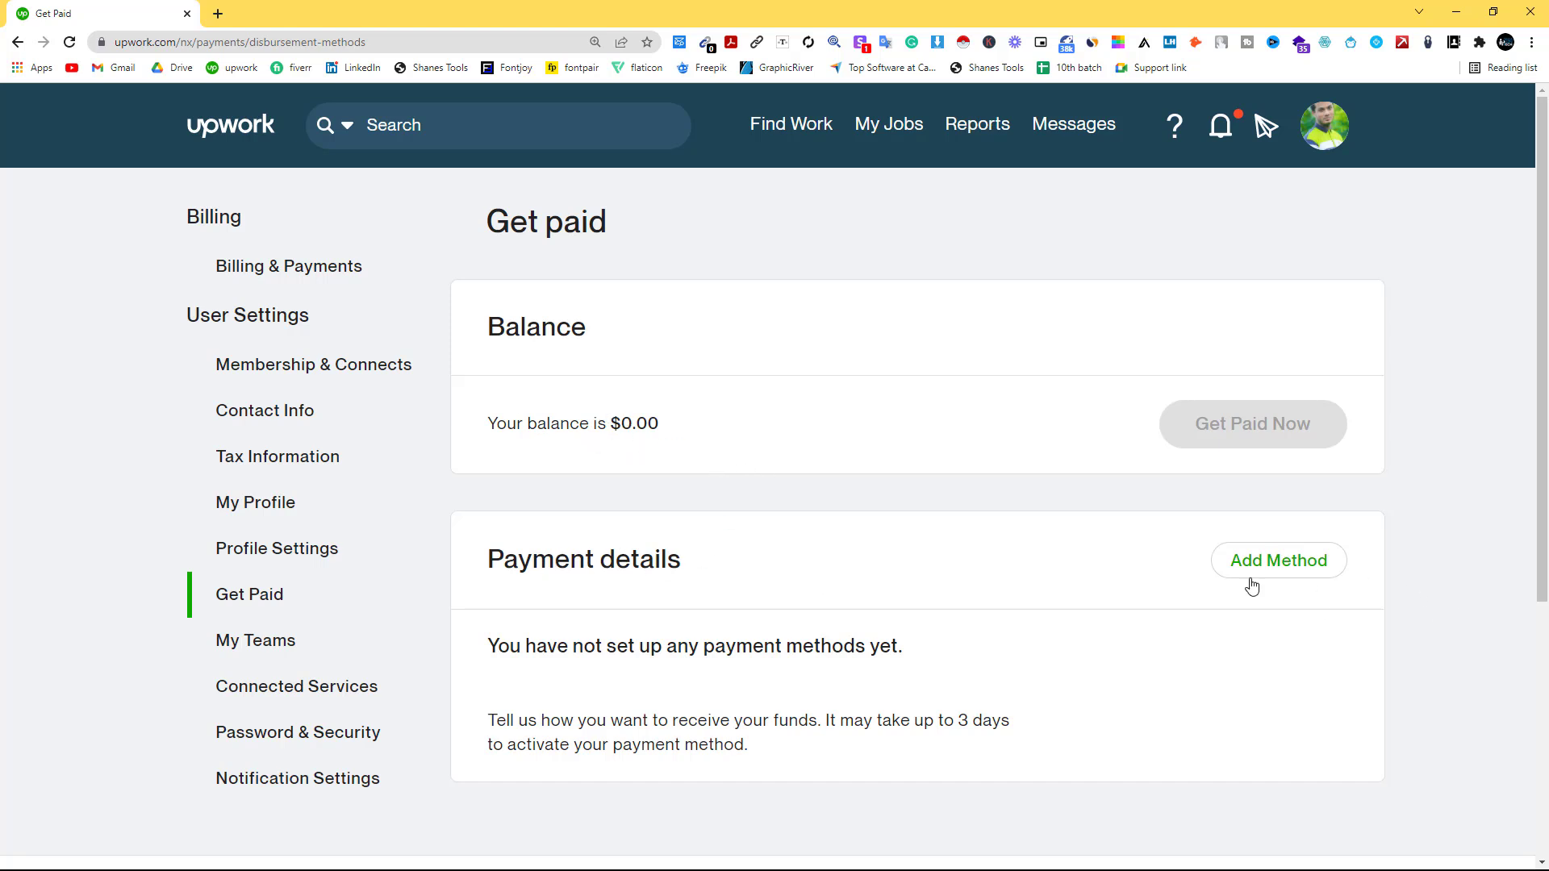
Open Add a payment method and highlight the $0.99 local bank and $2 Payoneer withdrawal fees.
{"action": "left_click", "coordinate": [1259, 573]}
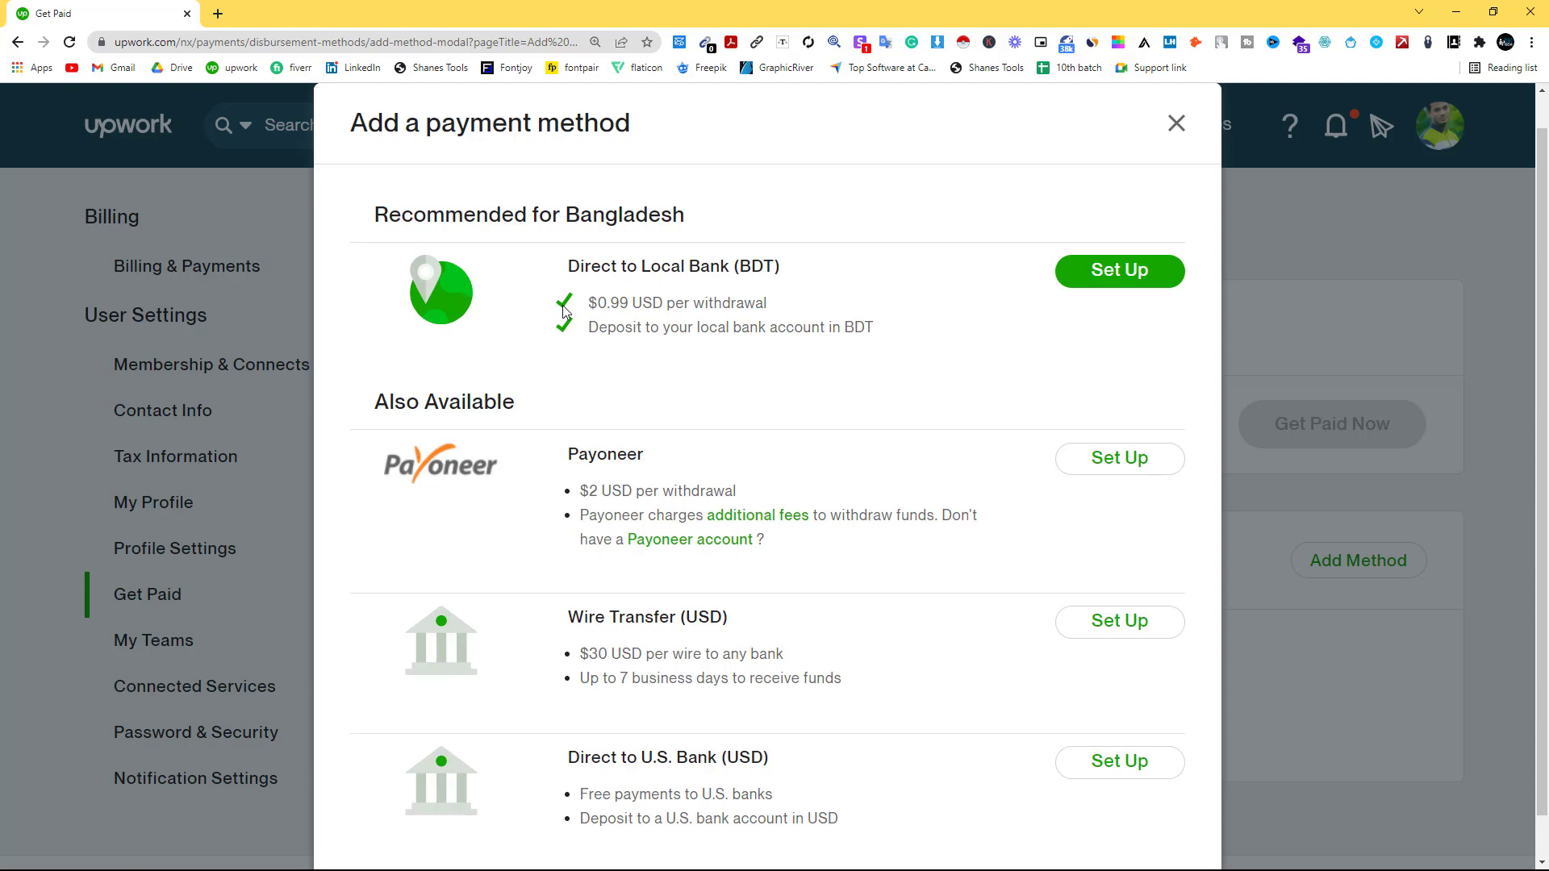
{"action": "left_click_drag", "start_coordinate": [585, 303], "coordinate": [631, 304]}
{"action": "left_click_drag", "start_coordinate": [581, 491], "coordinate": [598, 490]}
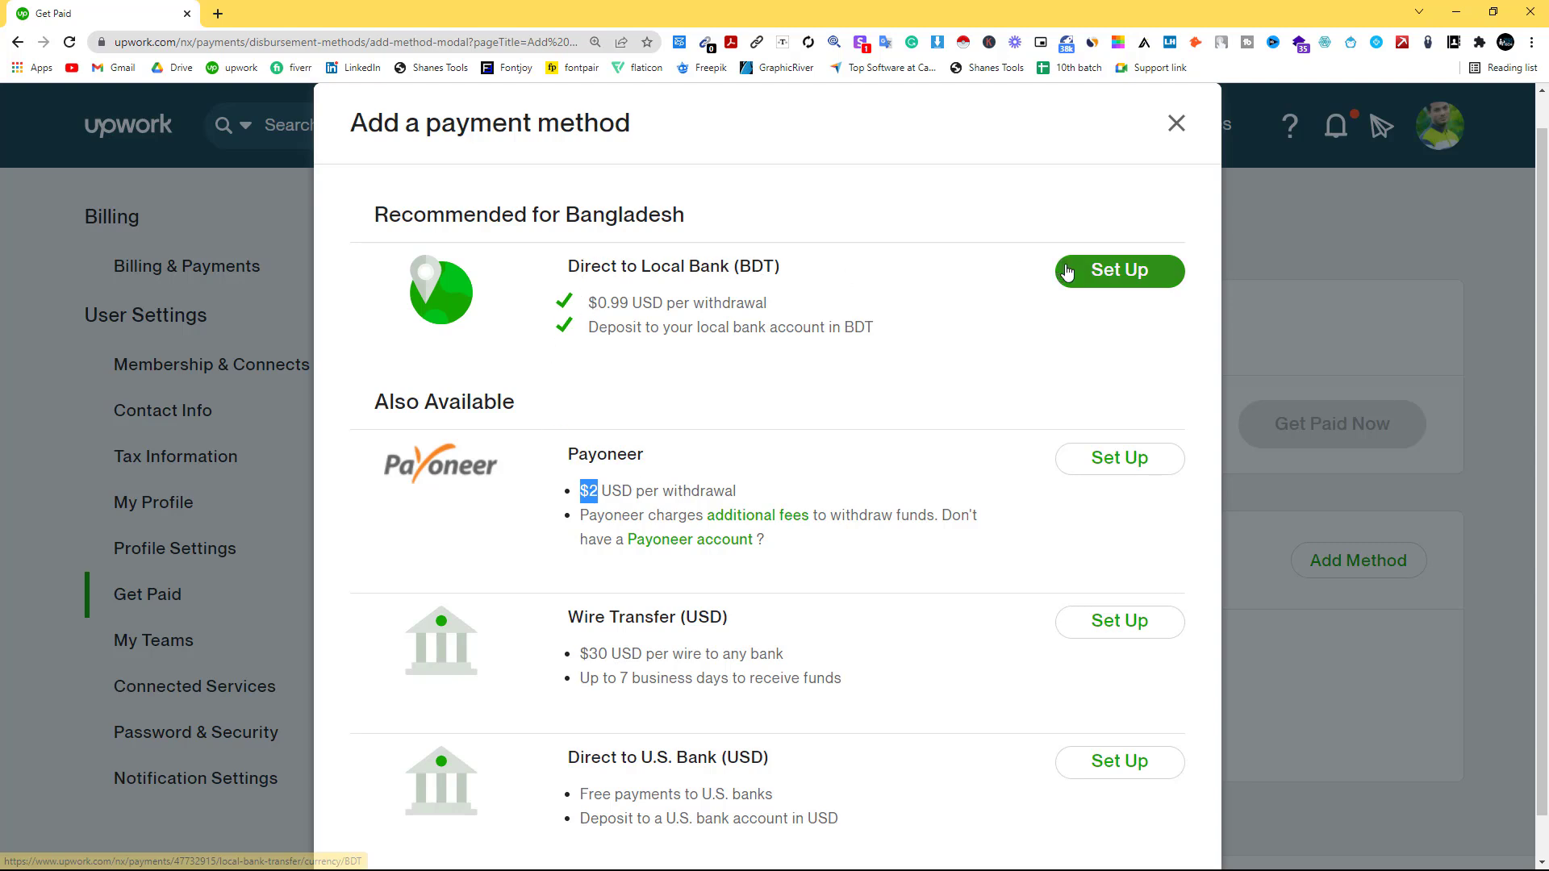
Begin Direct to Local Bank (BDT) setup, focus the SWIFT Code field, and open a new tab.
{"action": "left_click", "coordinate": [1095, 278]}
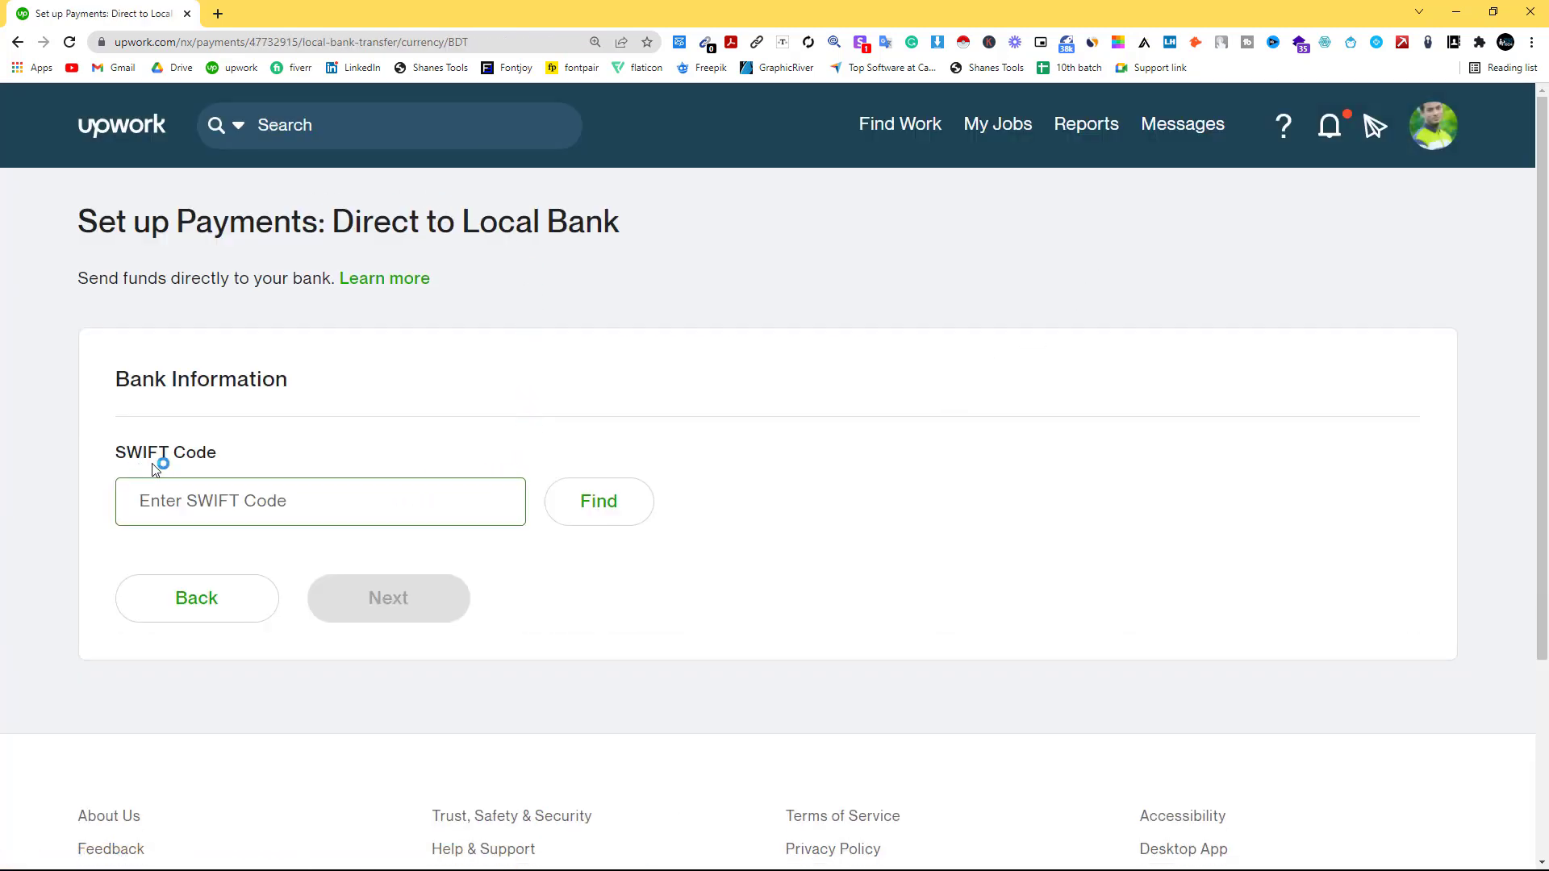
{"action": "left_click", "coordinate": [208, 473]}
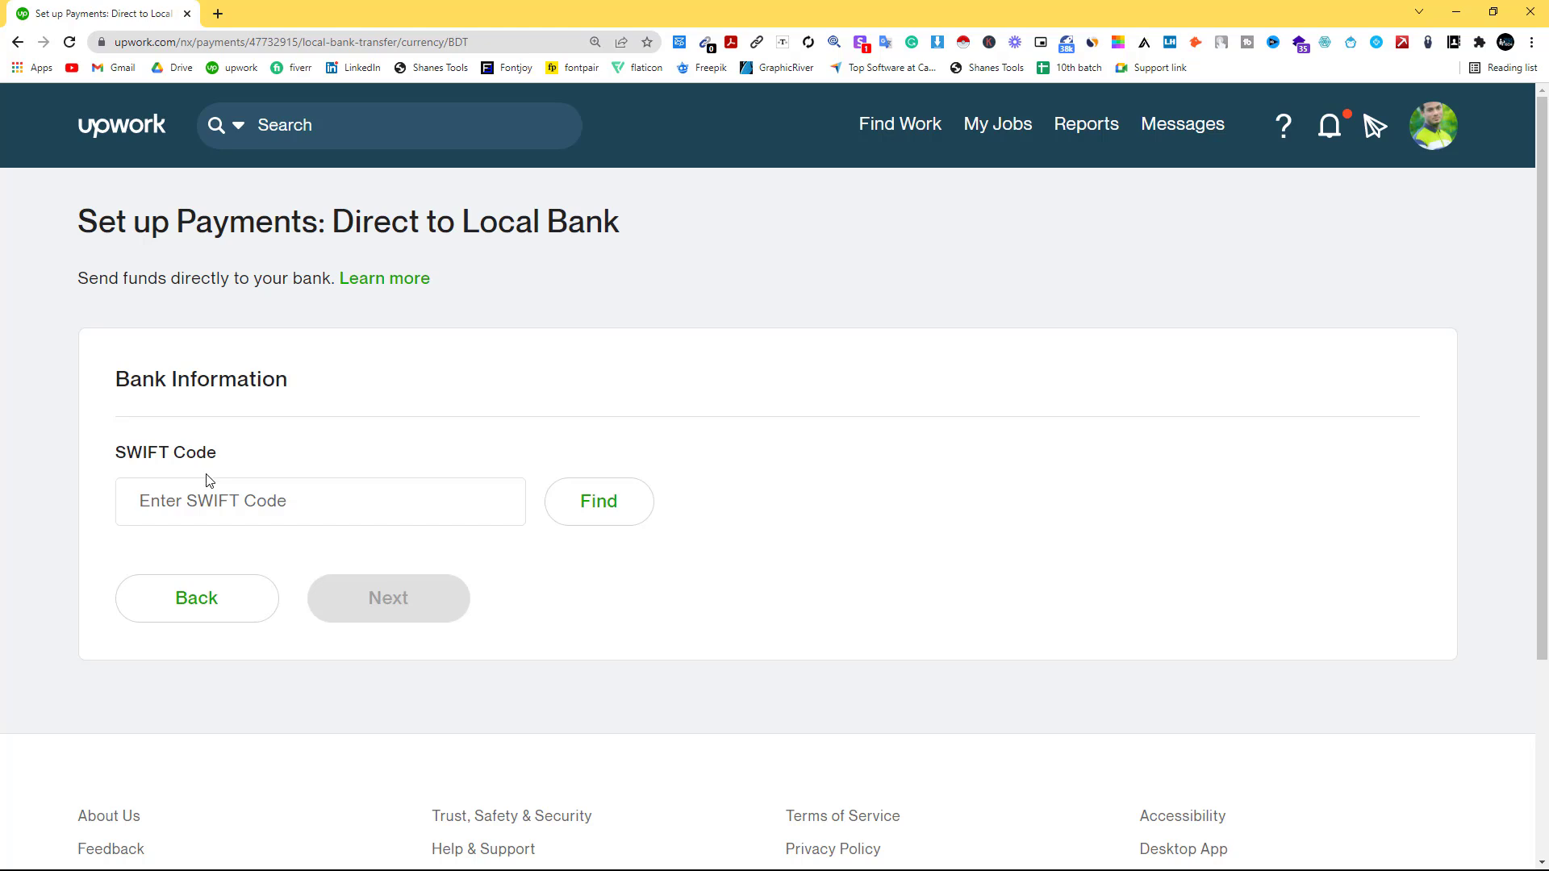
{"action": "left_click", "coordinate": [208, 484]}
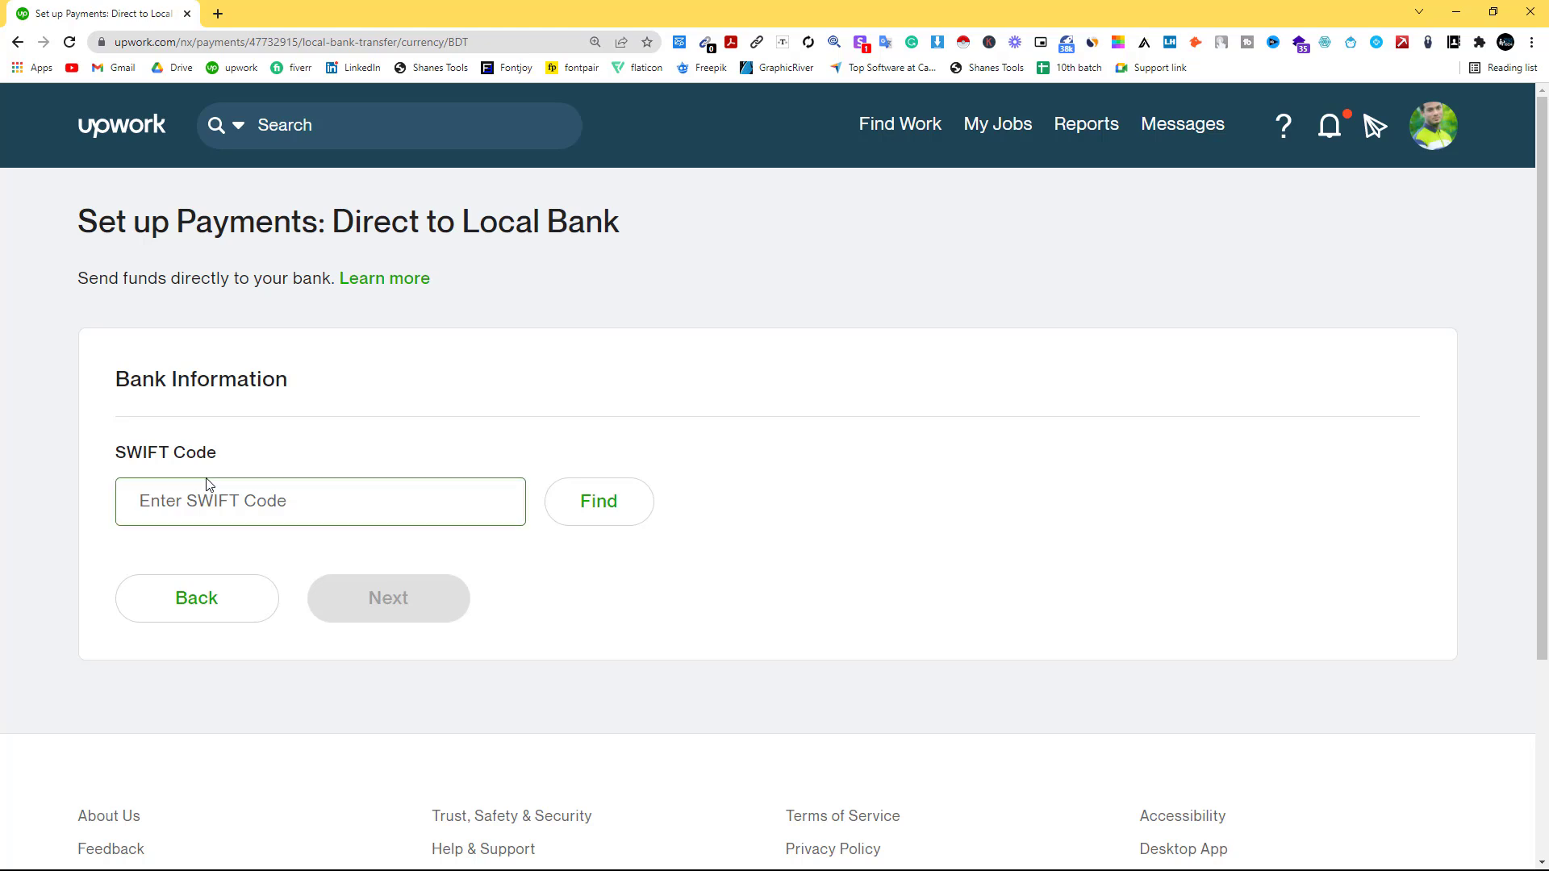
{"action": "left_click", "coordinate": [231, 406]}
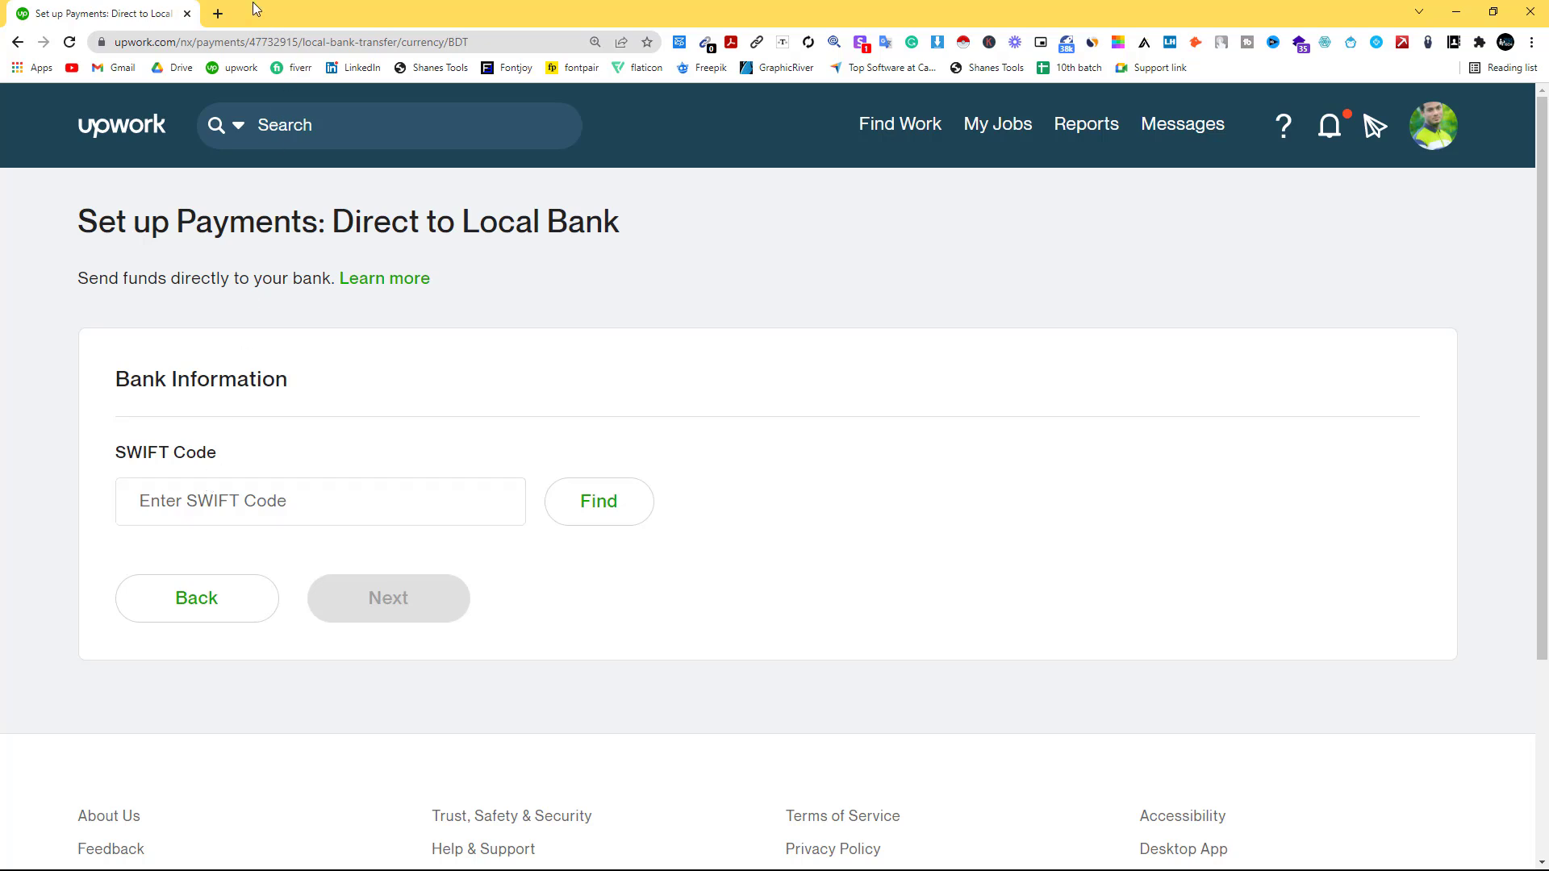
{"action": "left_click", "coordinate": [216, 11]}
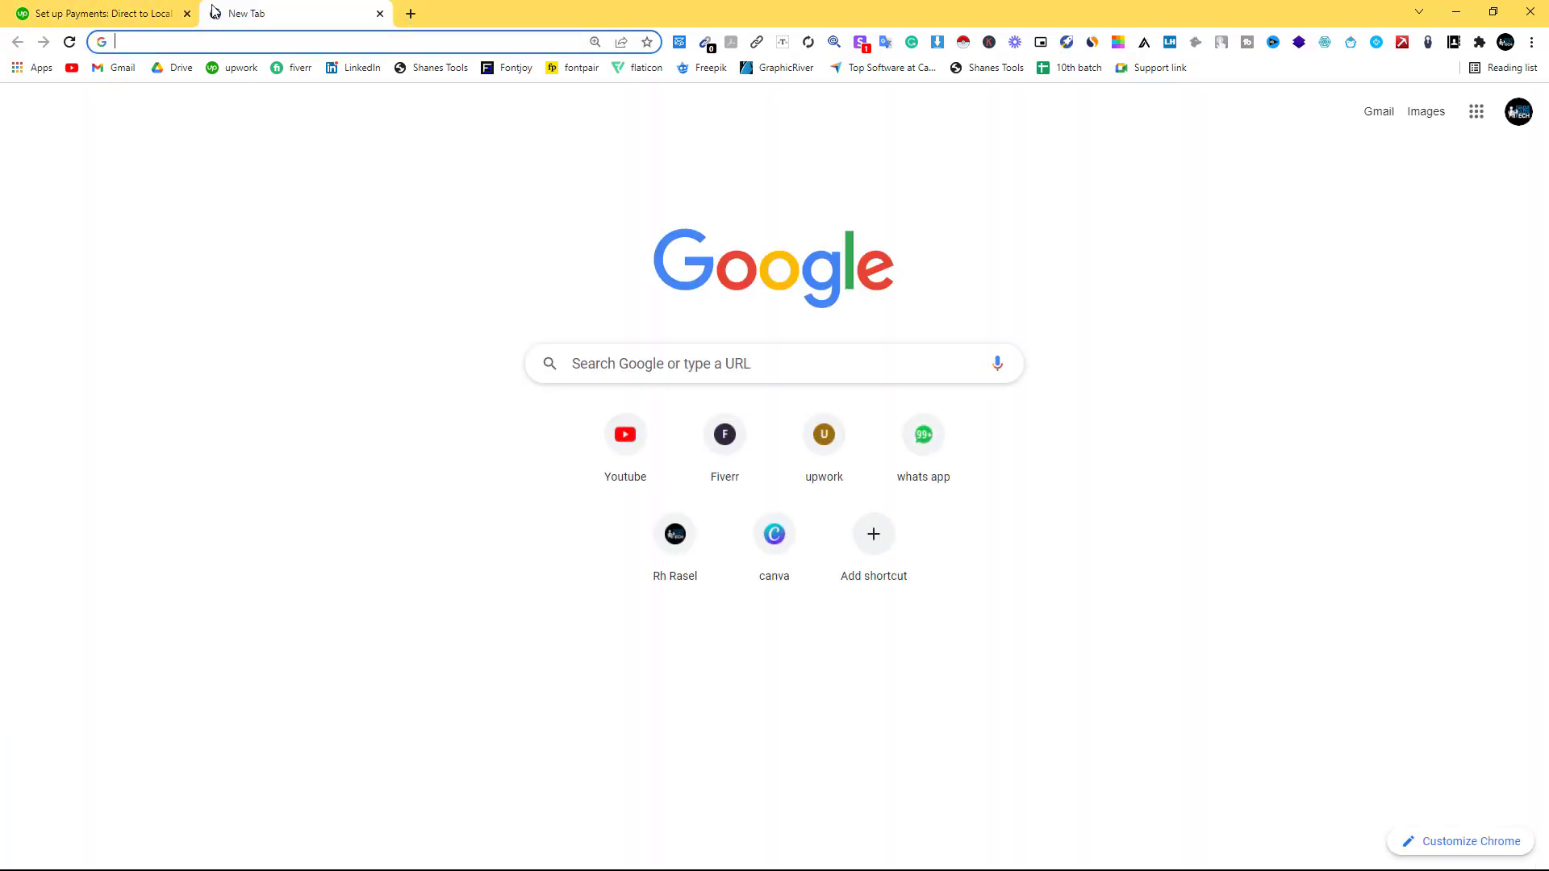
Search 'exim bank sylhet swift' and open the BanksBD and Sylhet branches results in new tabs.
{"action": "type", "text": "exim bank"}
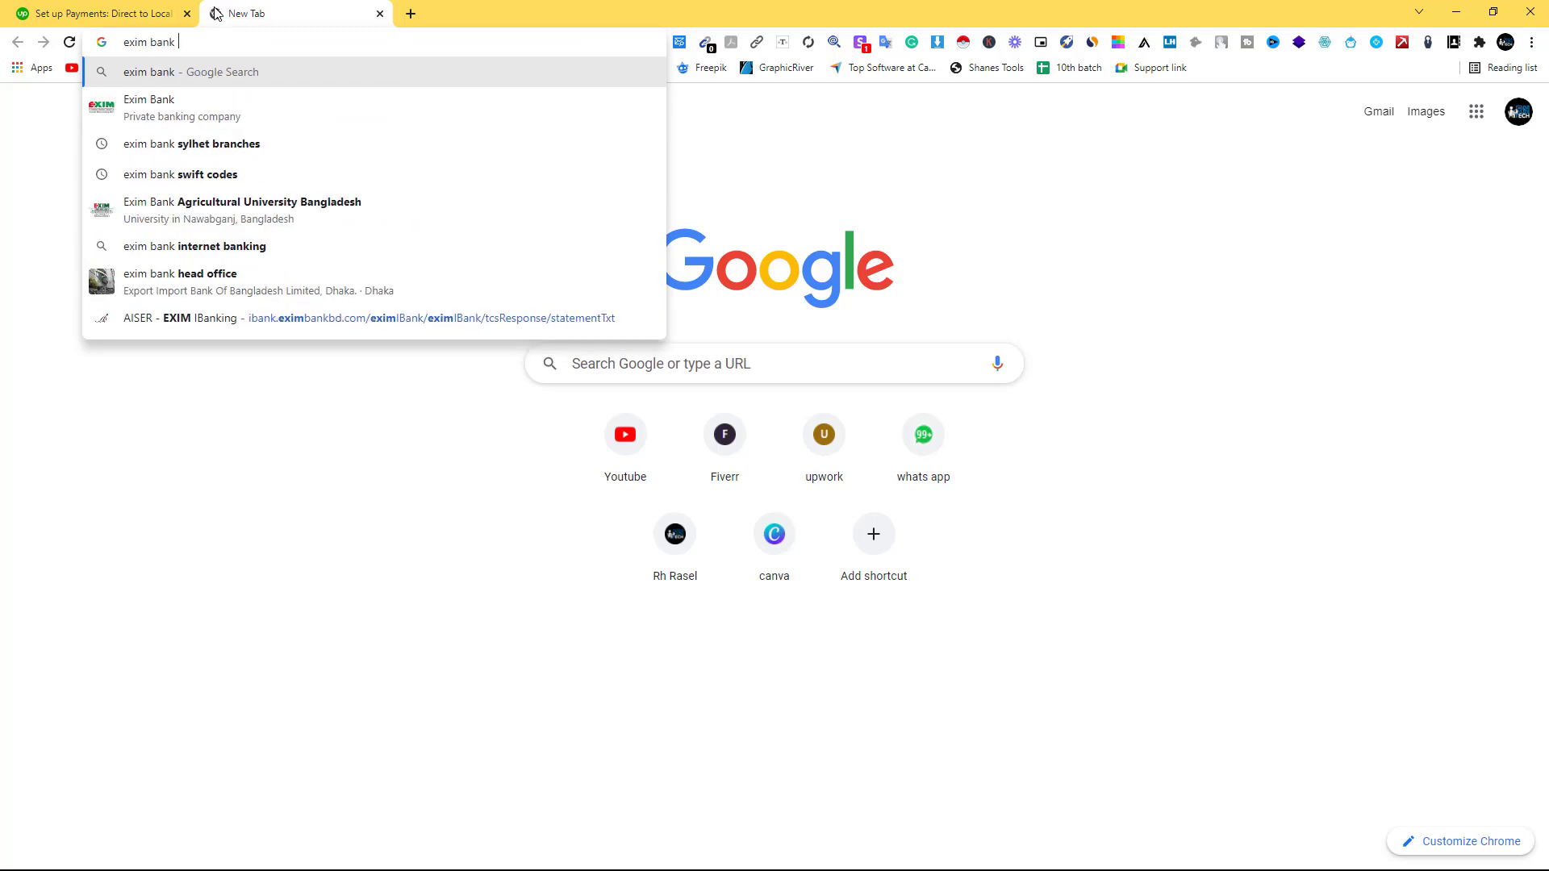
{"action": "type", "text": " syl"}
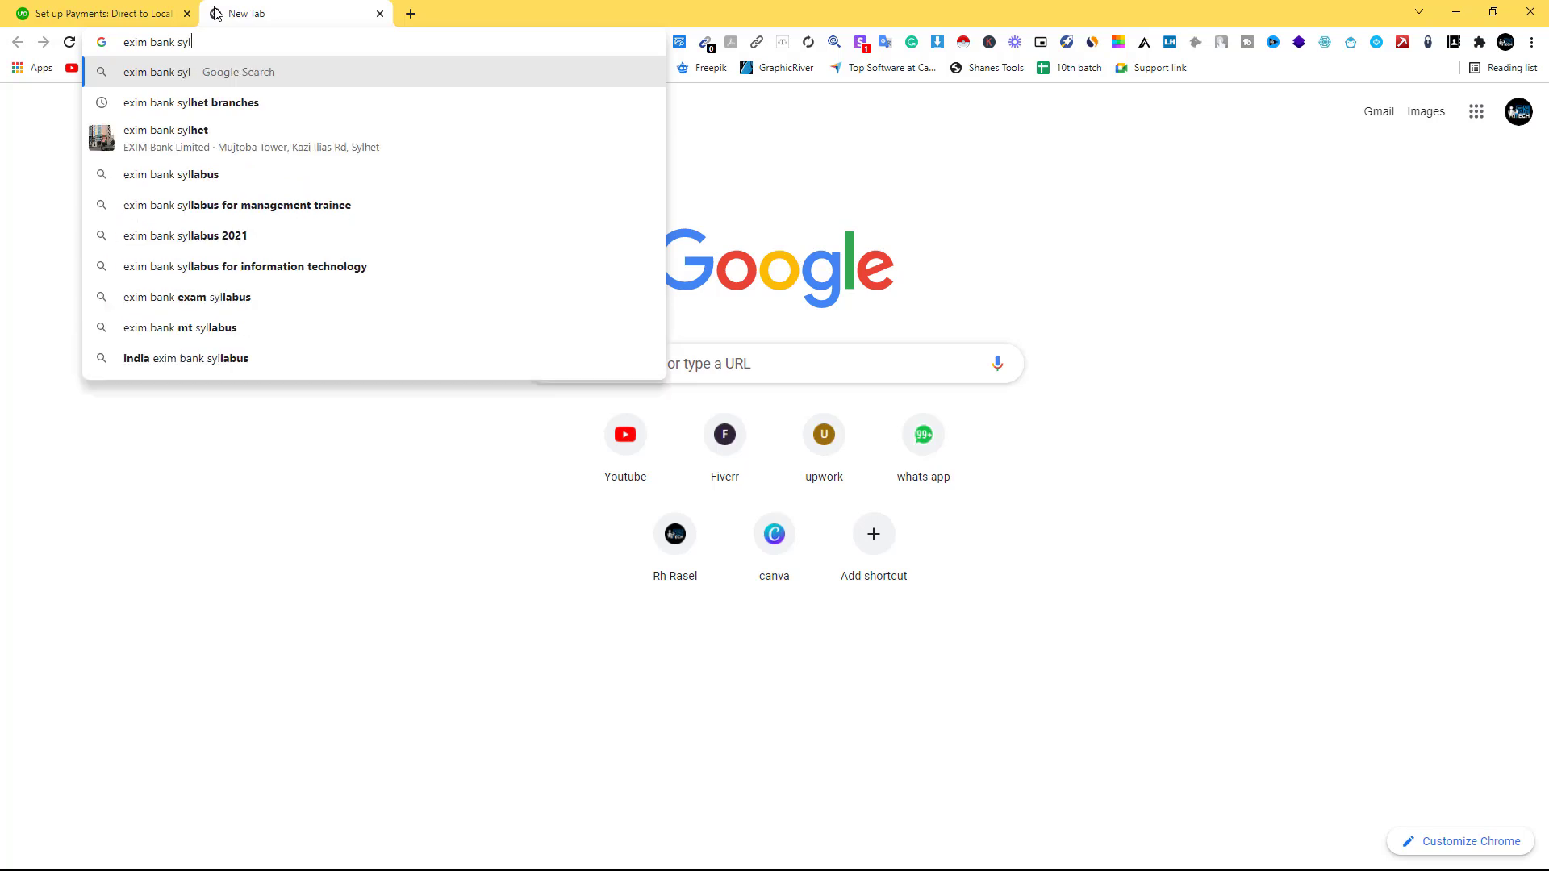
{"action": "type", "text": "het swift"}
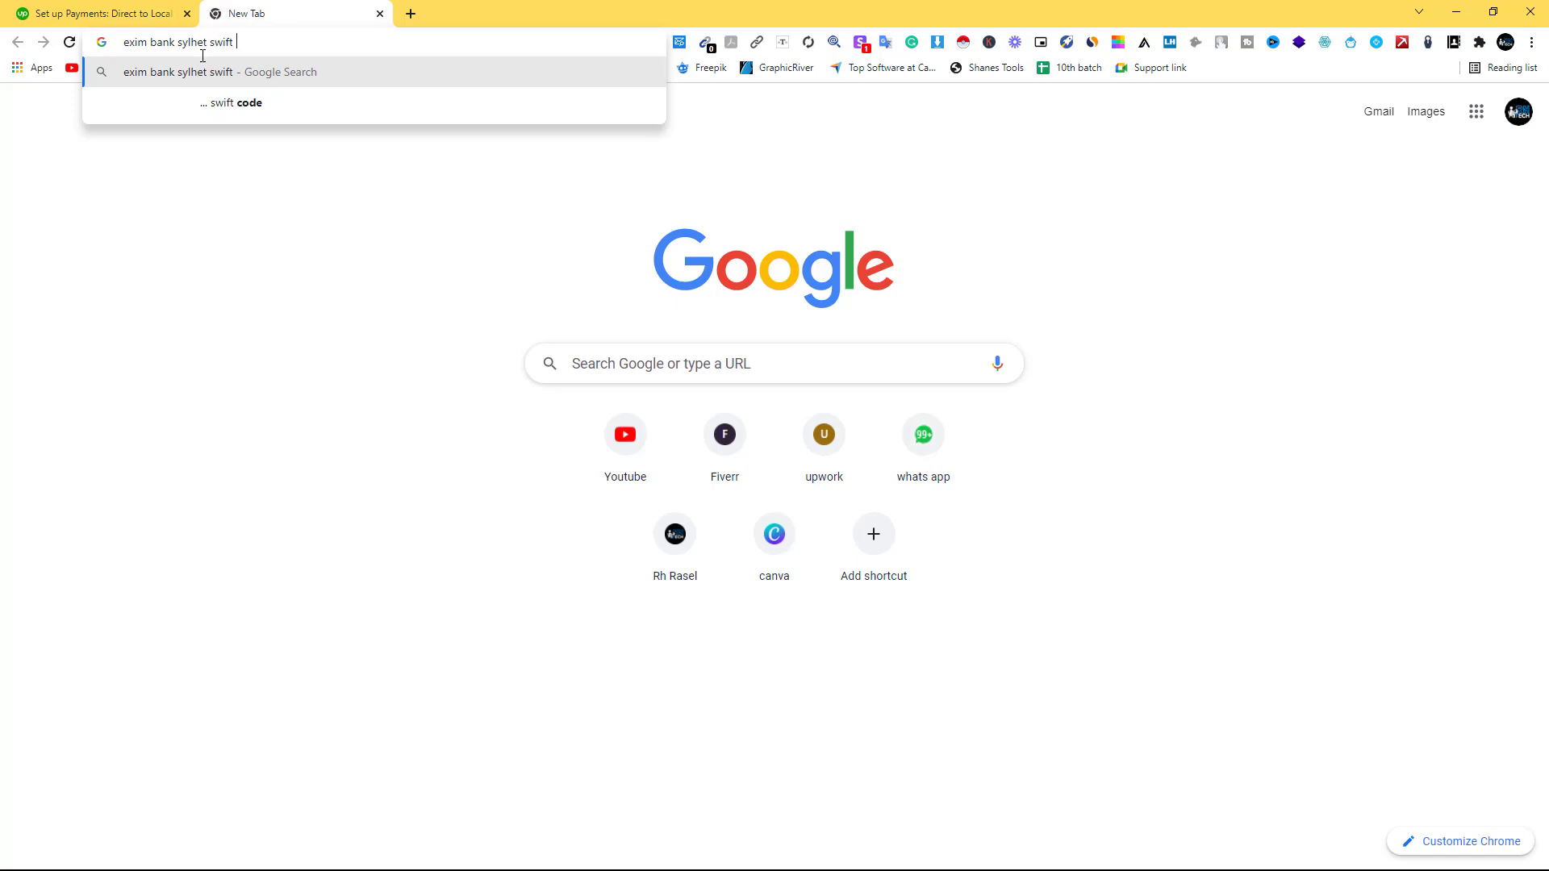
{"action": "left_click", "coordinate": [242, 102]}
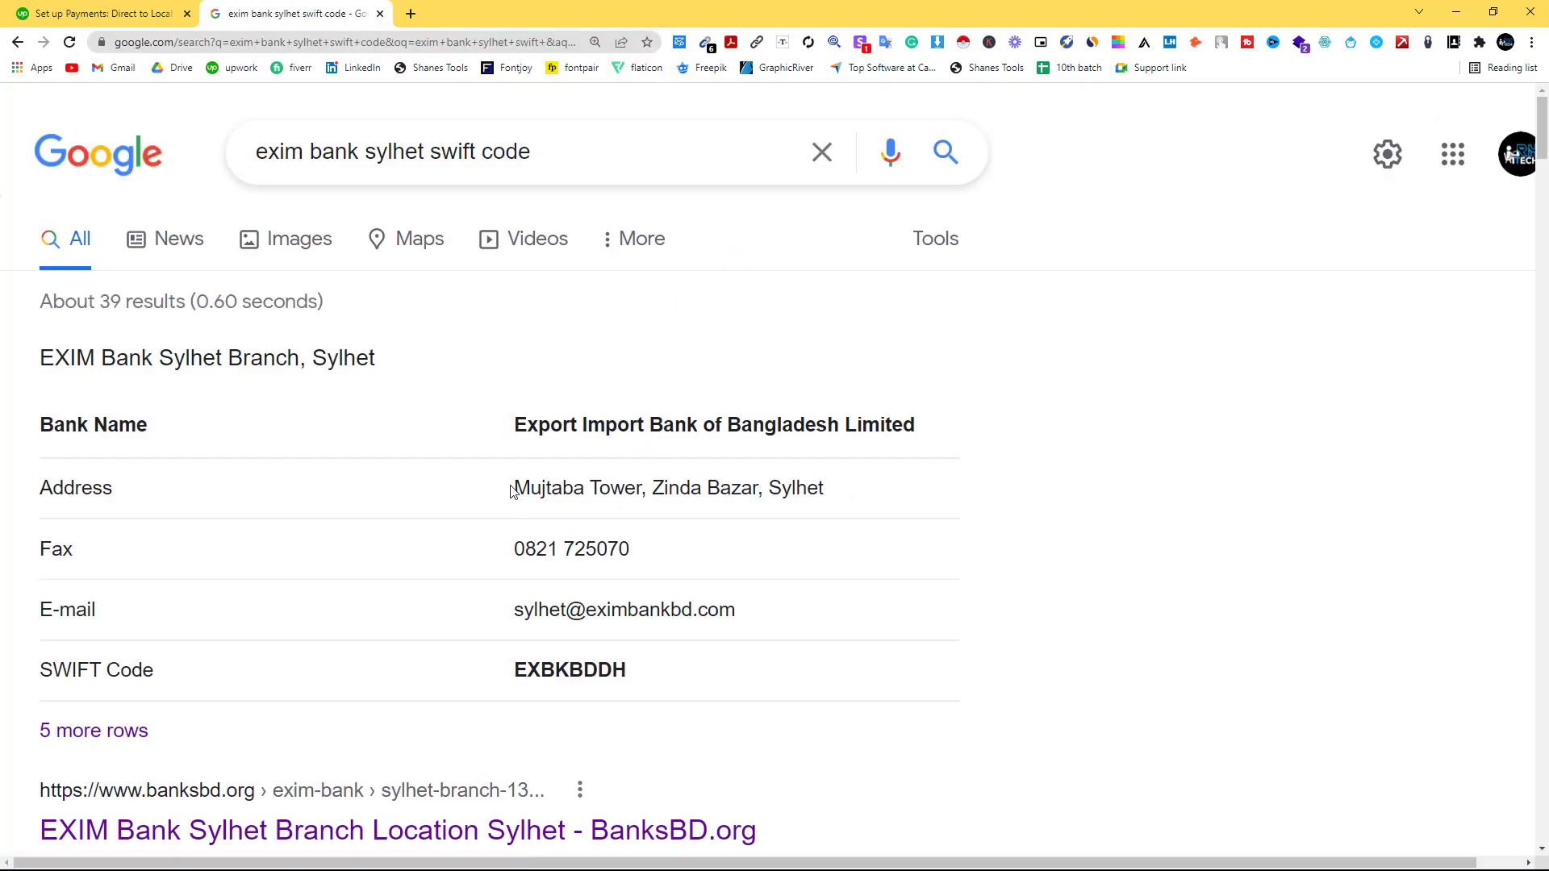
{"action": "scroll", "coordinate": [758, 482], "scroll_direction": "down", "scroll_amount": 3}
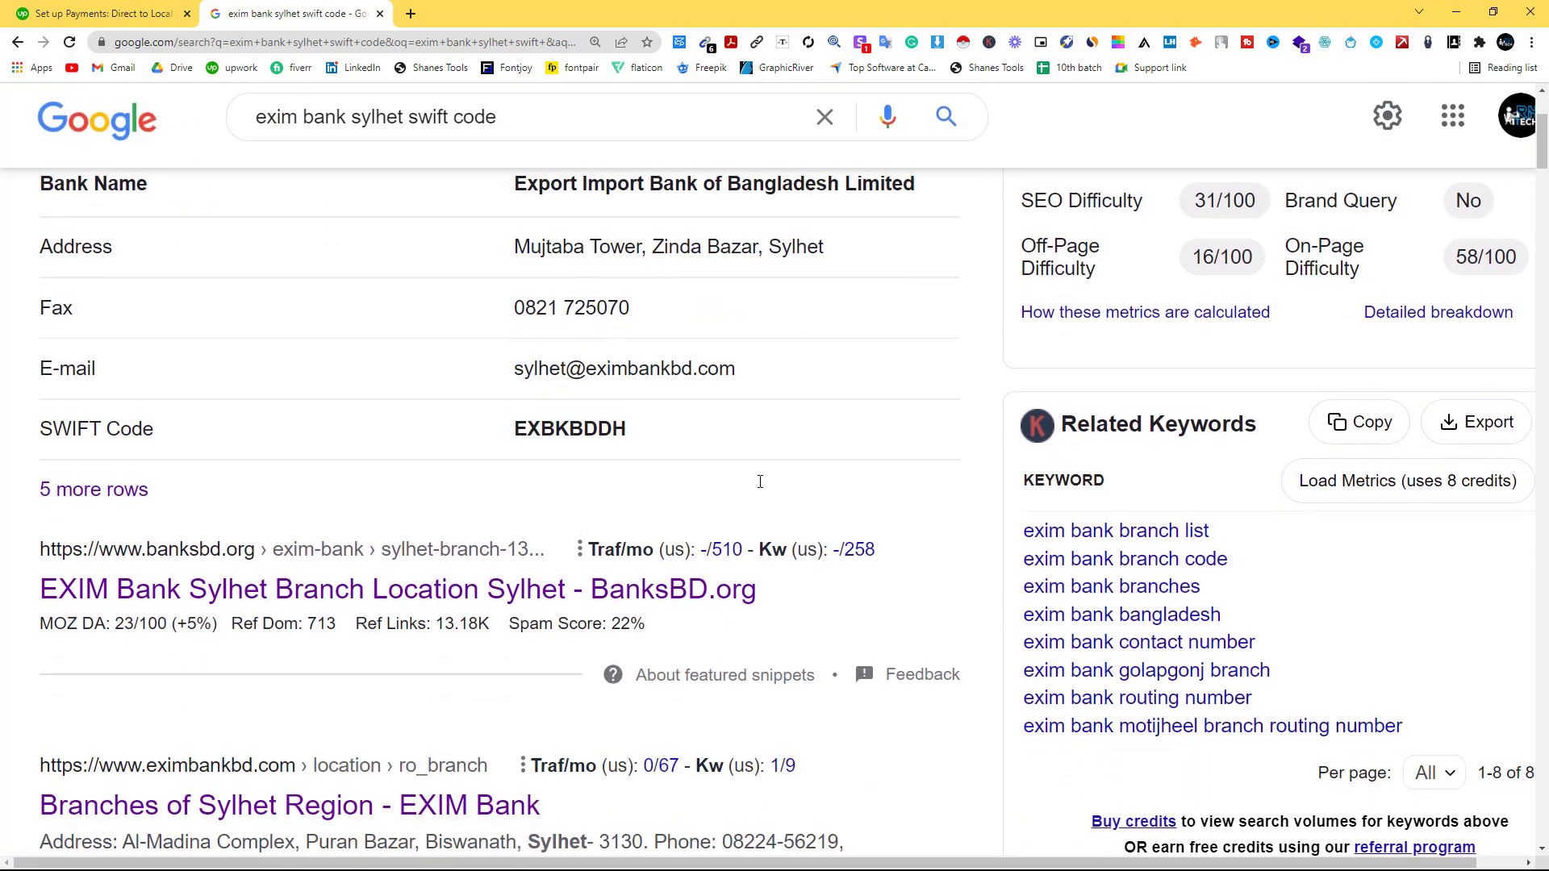
{"action": "right_click", "coordinate": [317, 601]}
{"action": "left_click", "coordinate": [355, 608]}
{"action": "scroll", "coordinate": [646, 484], "scroll_direction": "down", "scroll_amount": 3}
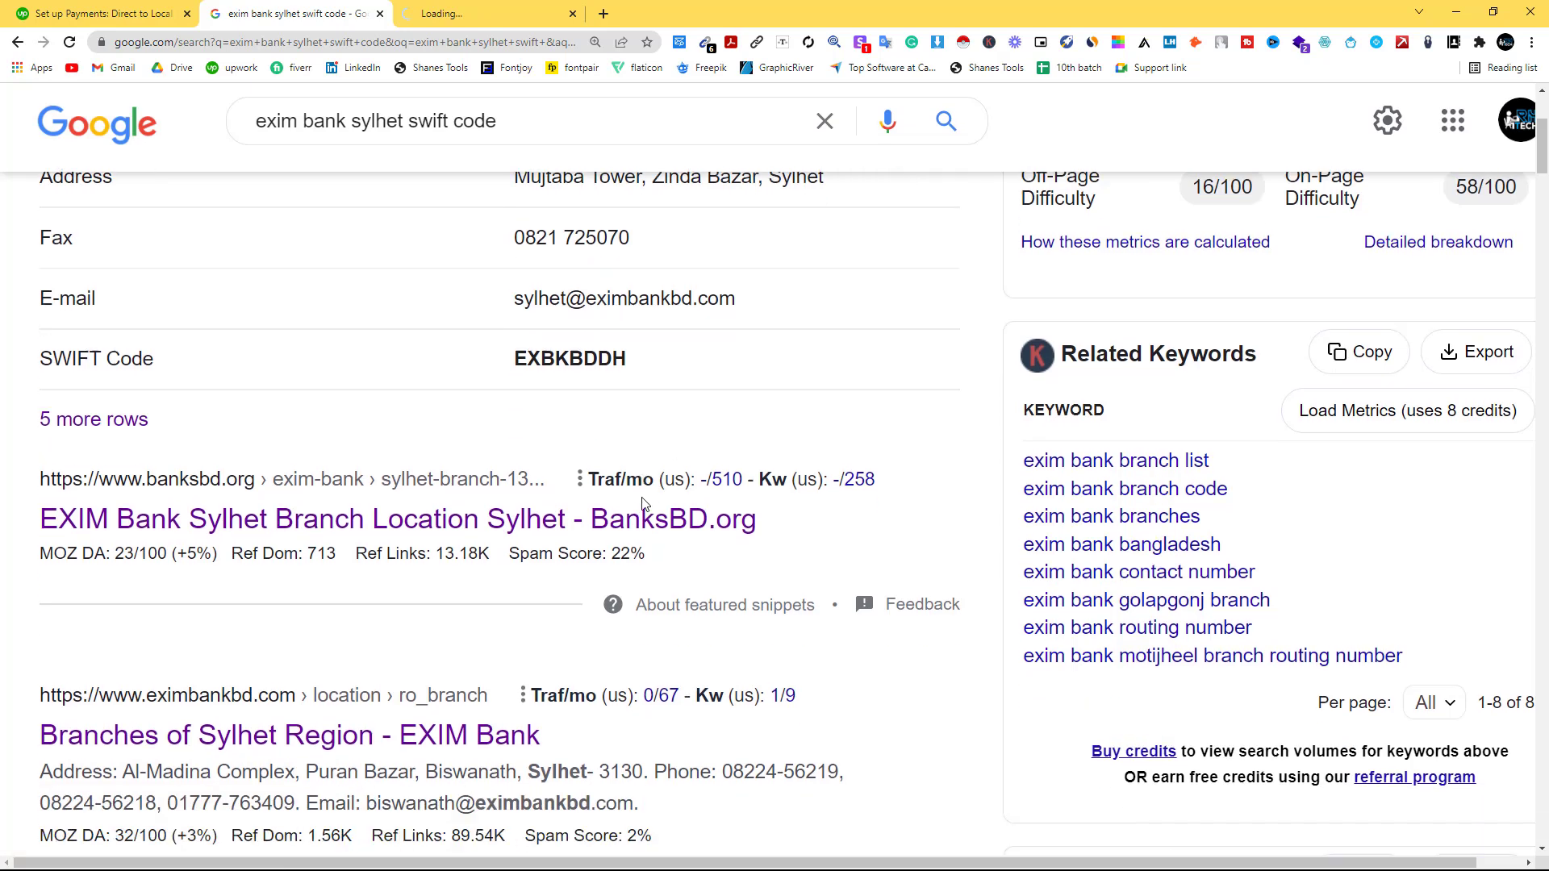
{"action": "right_click", "coordinate": [355, 568]}
{"action": "left_click", "coordinate": [390, 578]}
Copy the DHOPADIGHIRPAR BRANCH heading from EXIM's regional branches page.
{"action": "left_click", "coordinate": [558, 14]}
{"action": "left_click", "coordinate": [677, 14]}
{"action": "scroll", "coordinate": [1299, 441], "scroll_direction": "down", "scroll_amount": 5}
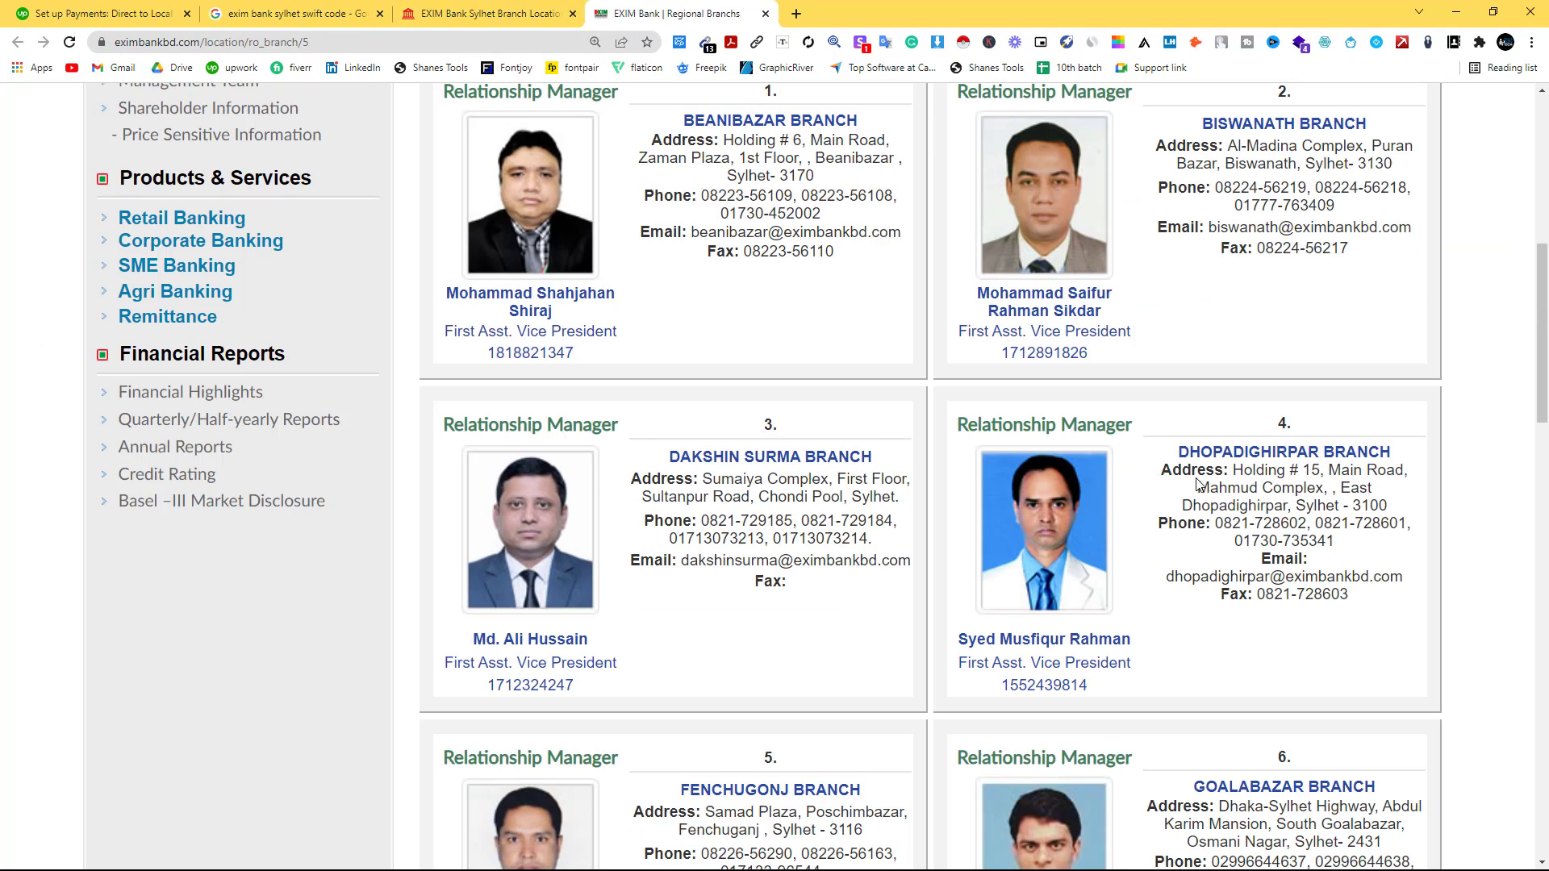
{"action": "left_click_drag", "start_coordinate": [1183, 449], "coordinate": [1392, 451]}
{"action": "right_click", "coordinate": [1249, 457]}
{"action": "left_click", "coordinate": [1291, 472]}
Search the branch name plus 'exim bank swift code' and copy SWIFT code EXBKBDDH.
{"action": "left_click", "coordinate": [797, 14]}
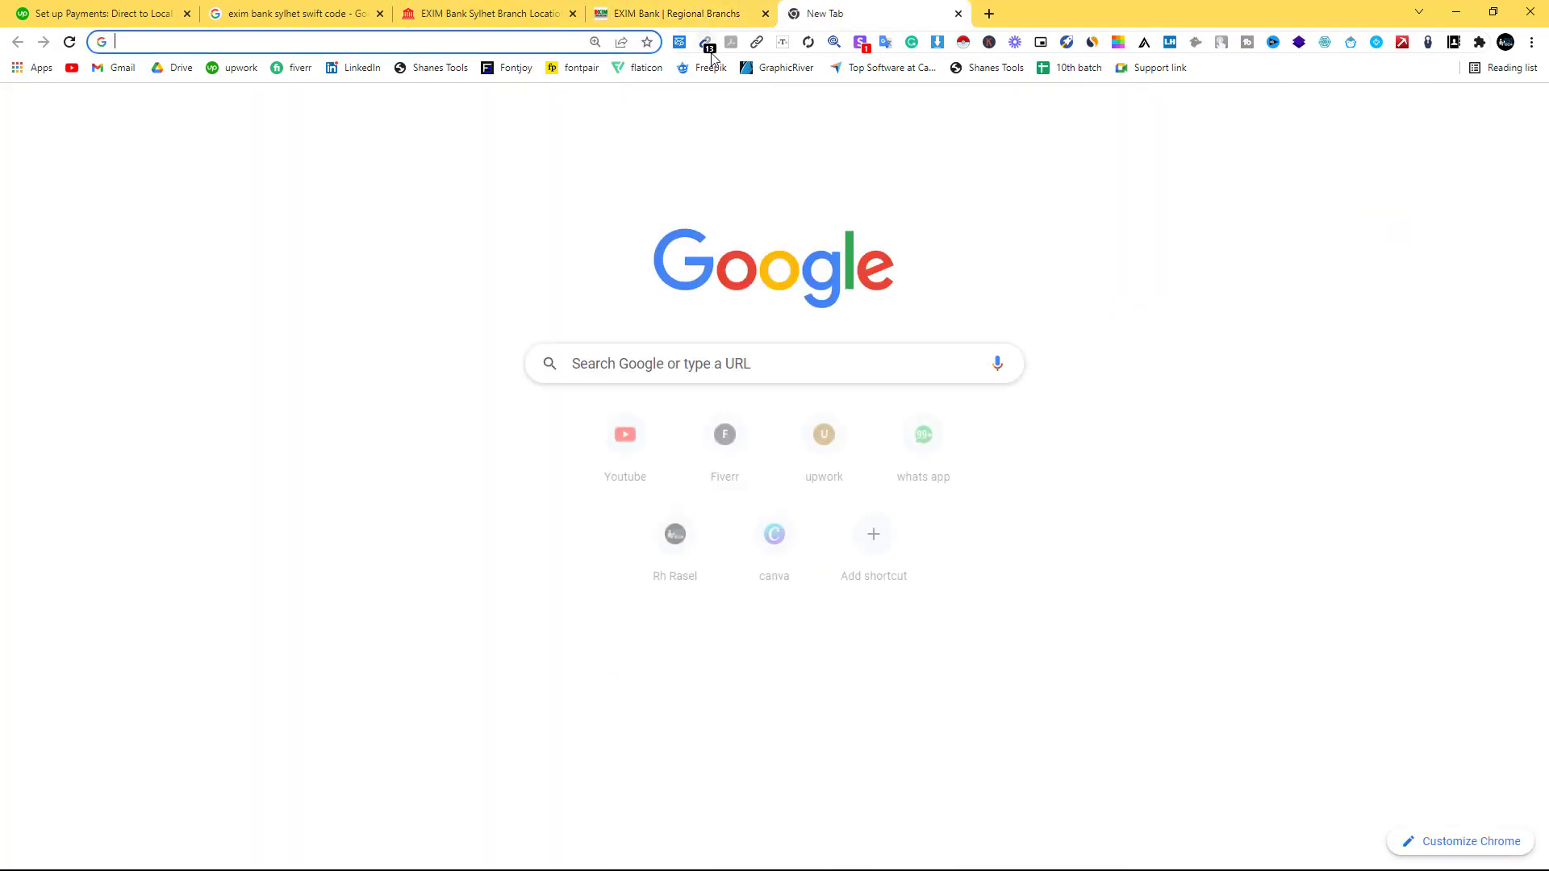
{"action": "key", "text": "ctrl+v"}
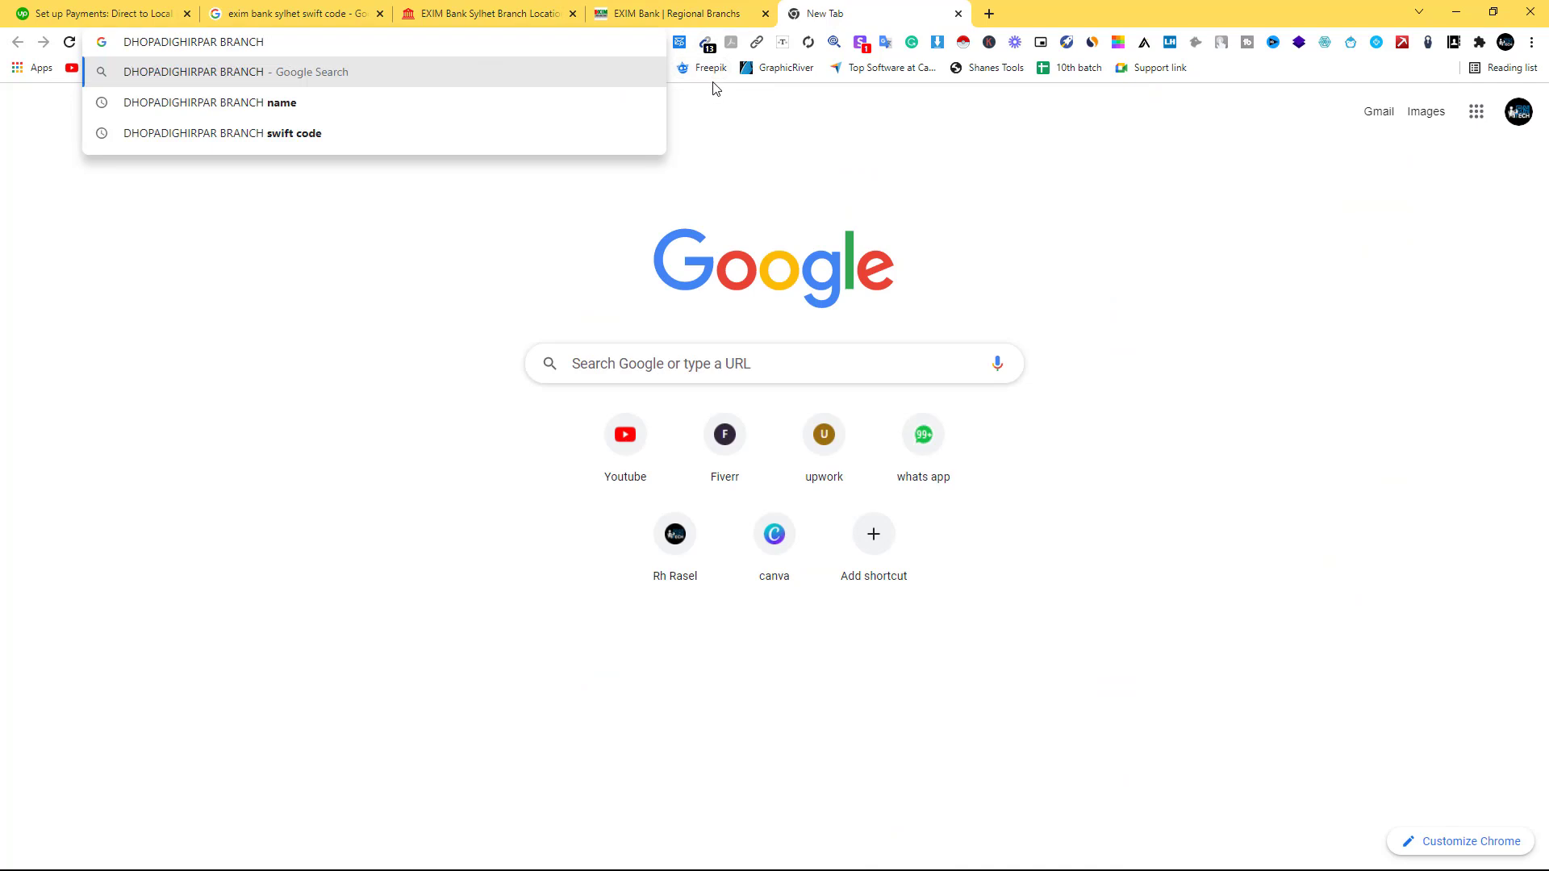
{"action": "type", "text": "e"}
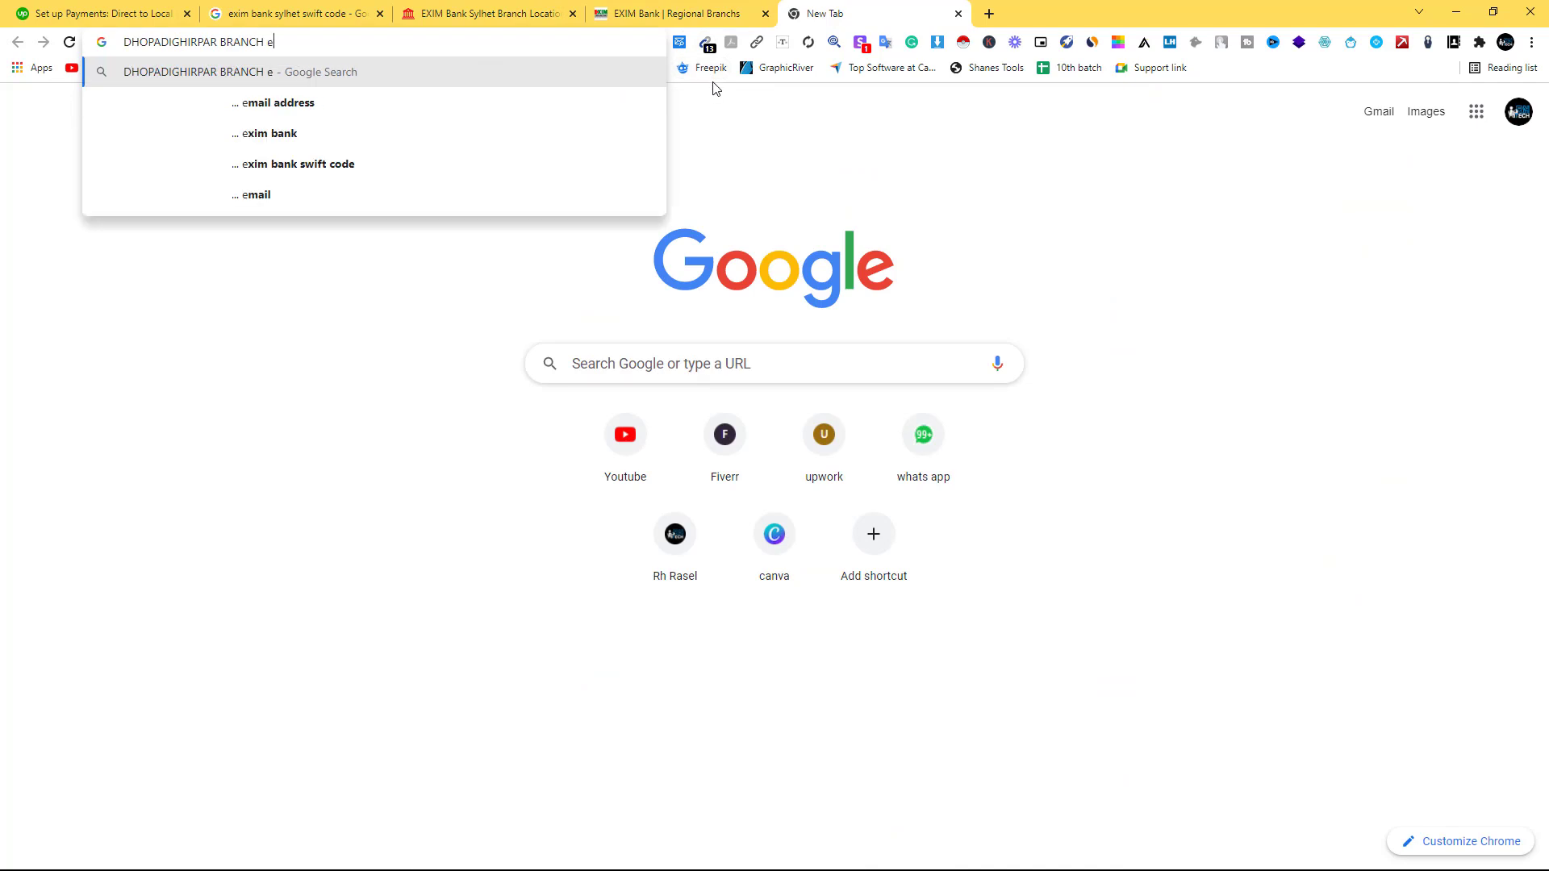
{"action": "type", "text": "xim ban"}
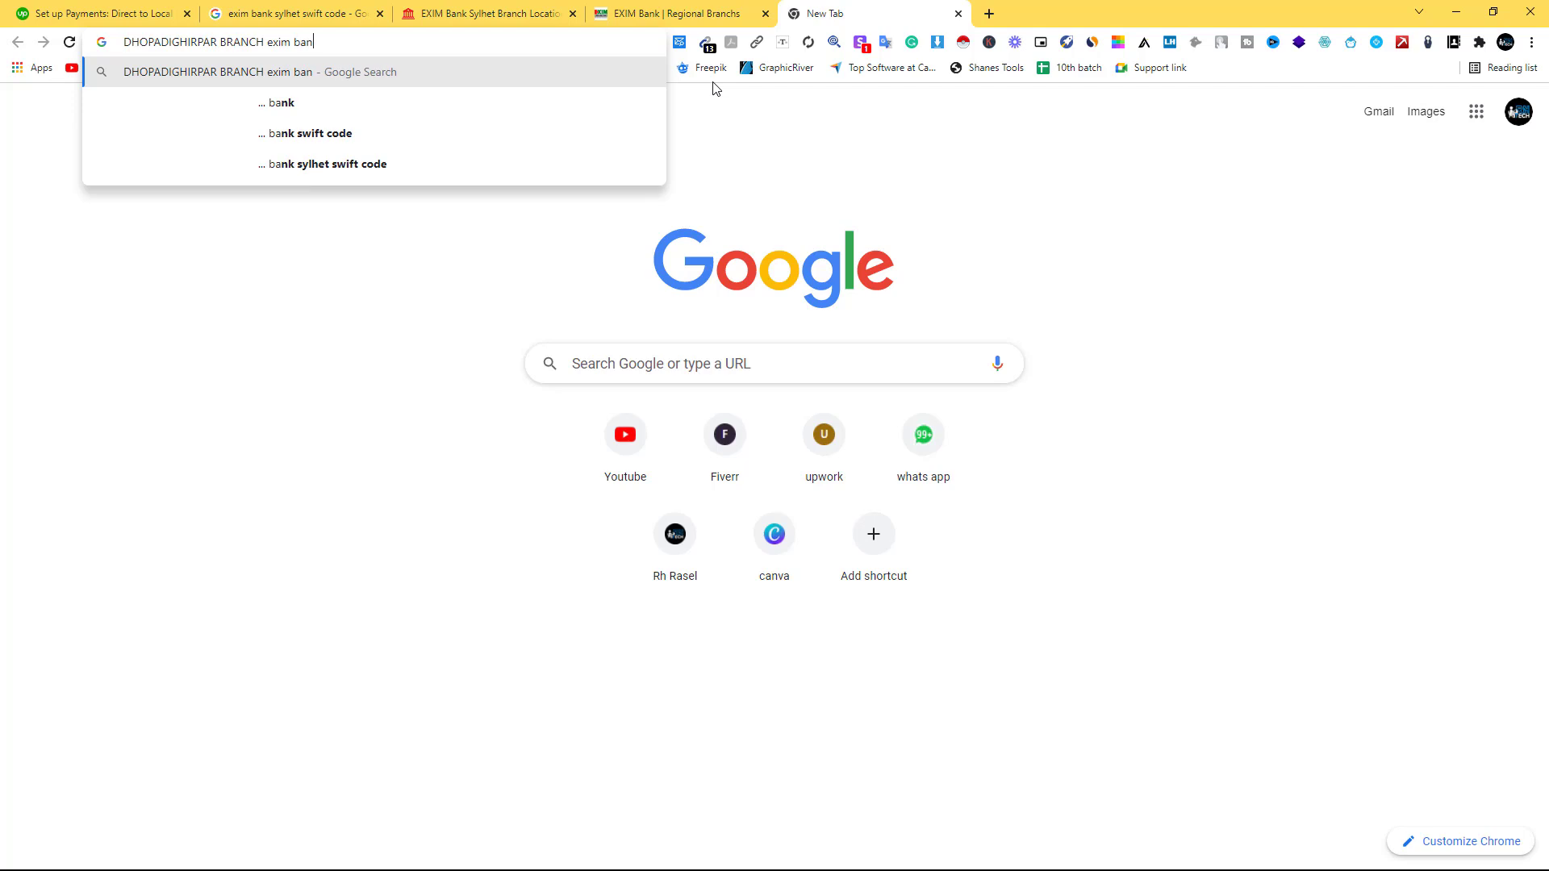
{"action": "type", "text": "k swift"}
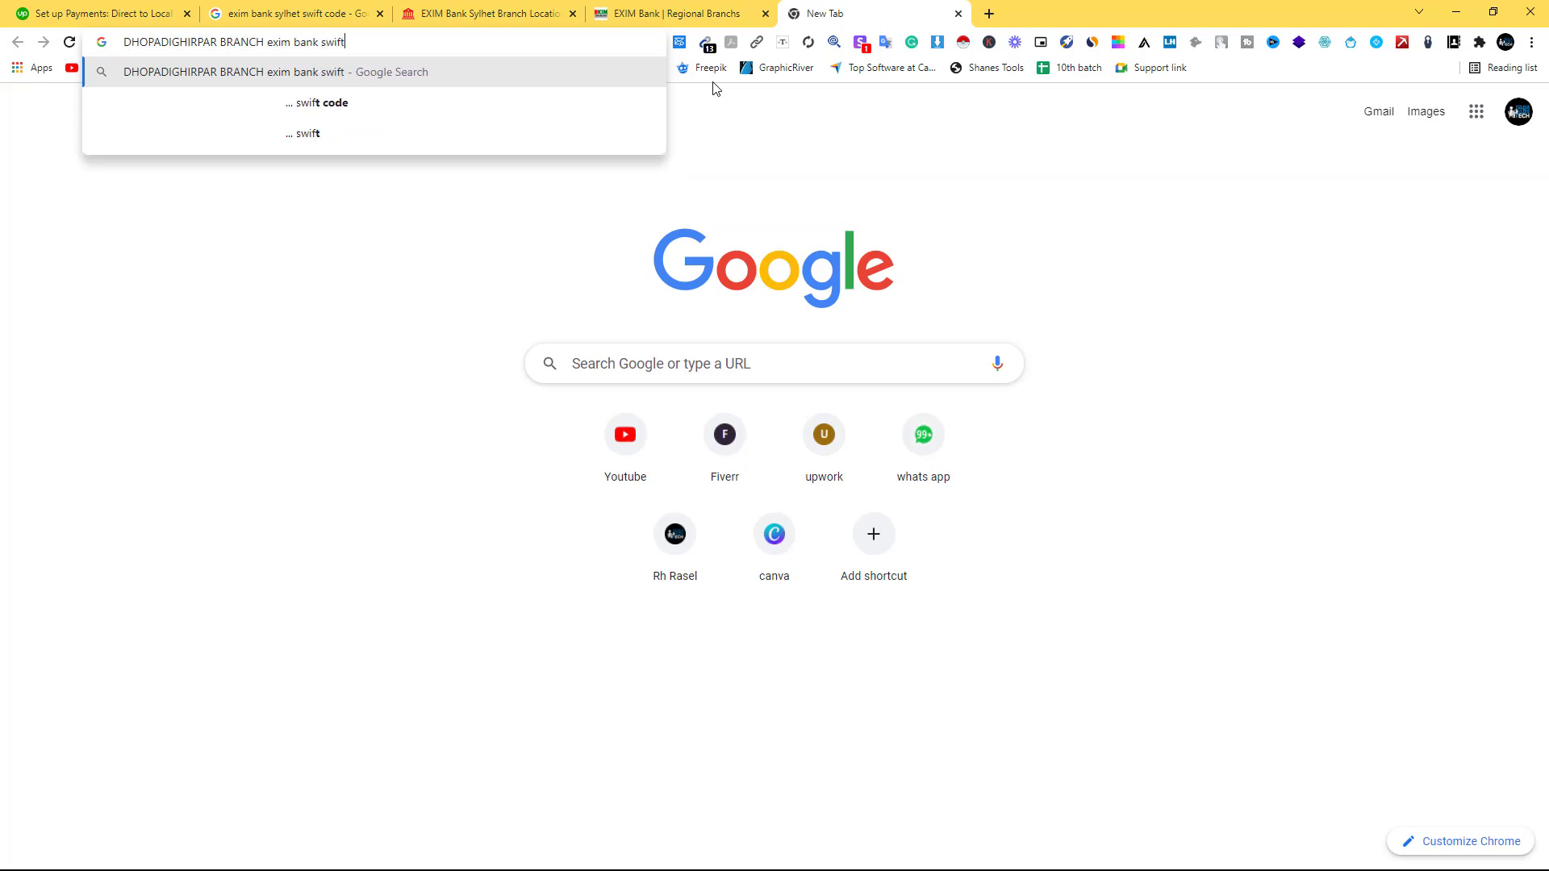
{"action": "type", "text": " code"}
{"action": "key", "text": "Return"}
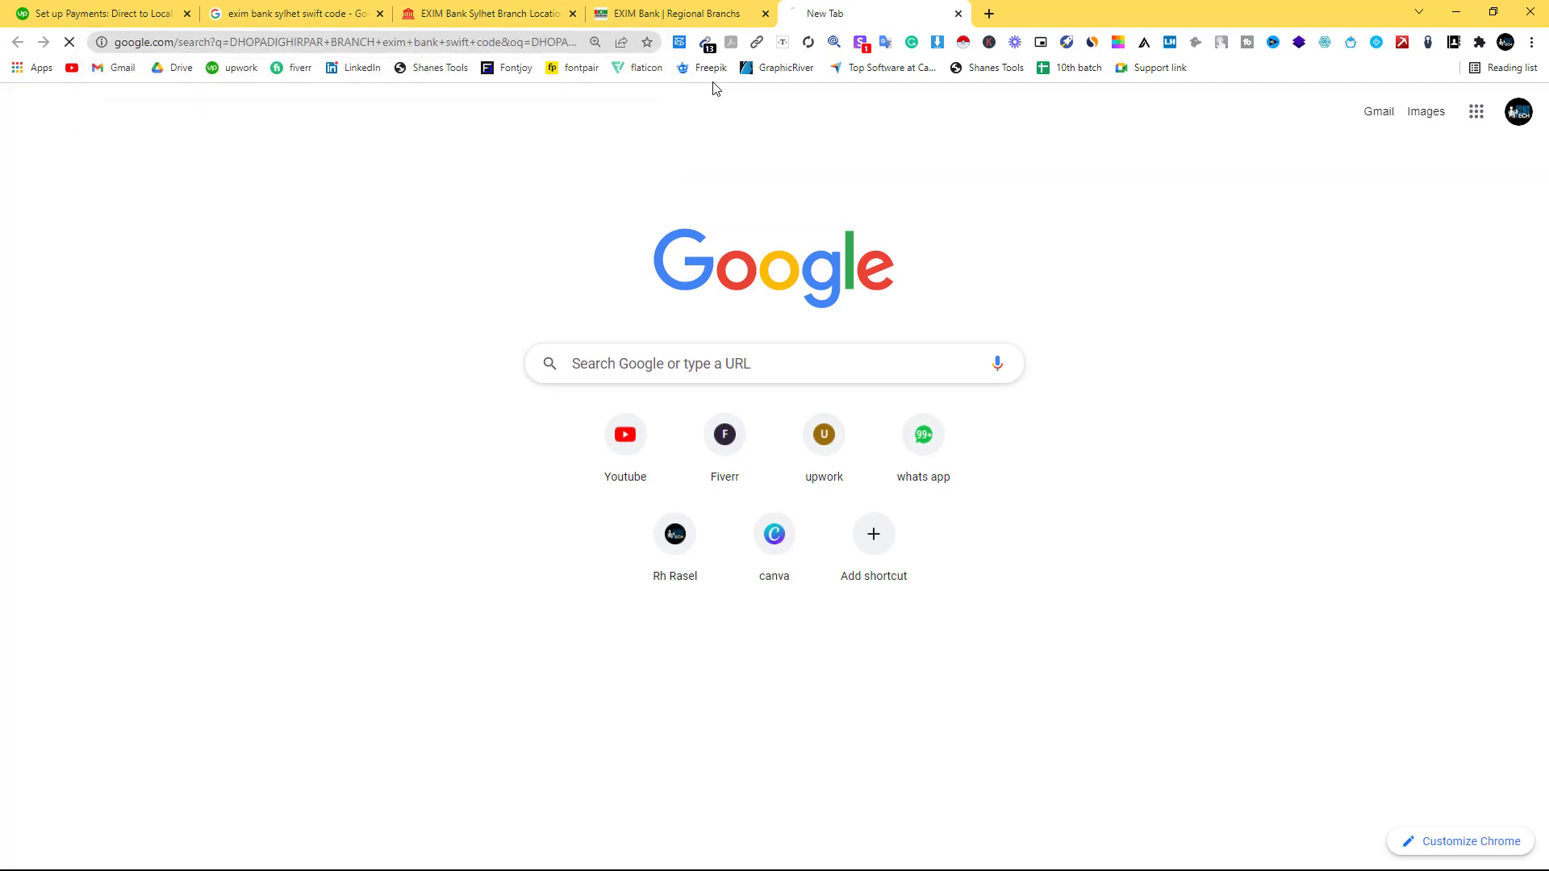
{"action": "scroll", "coordinate": [730, 357], "scroll_direction": "down", "scroll_amount": 1}
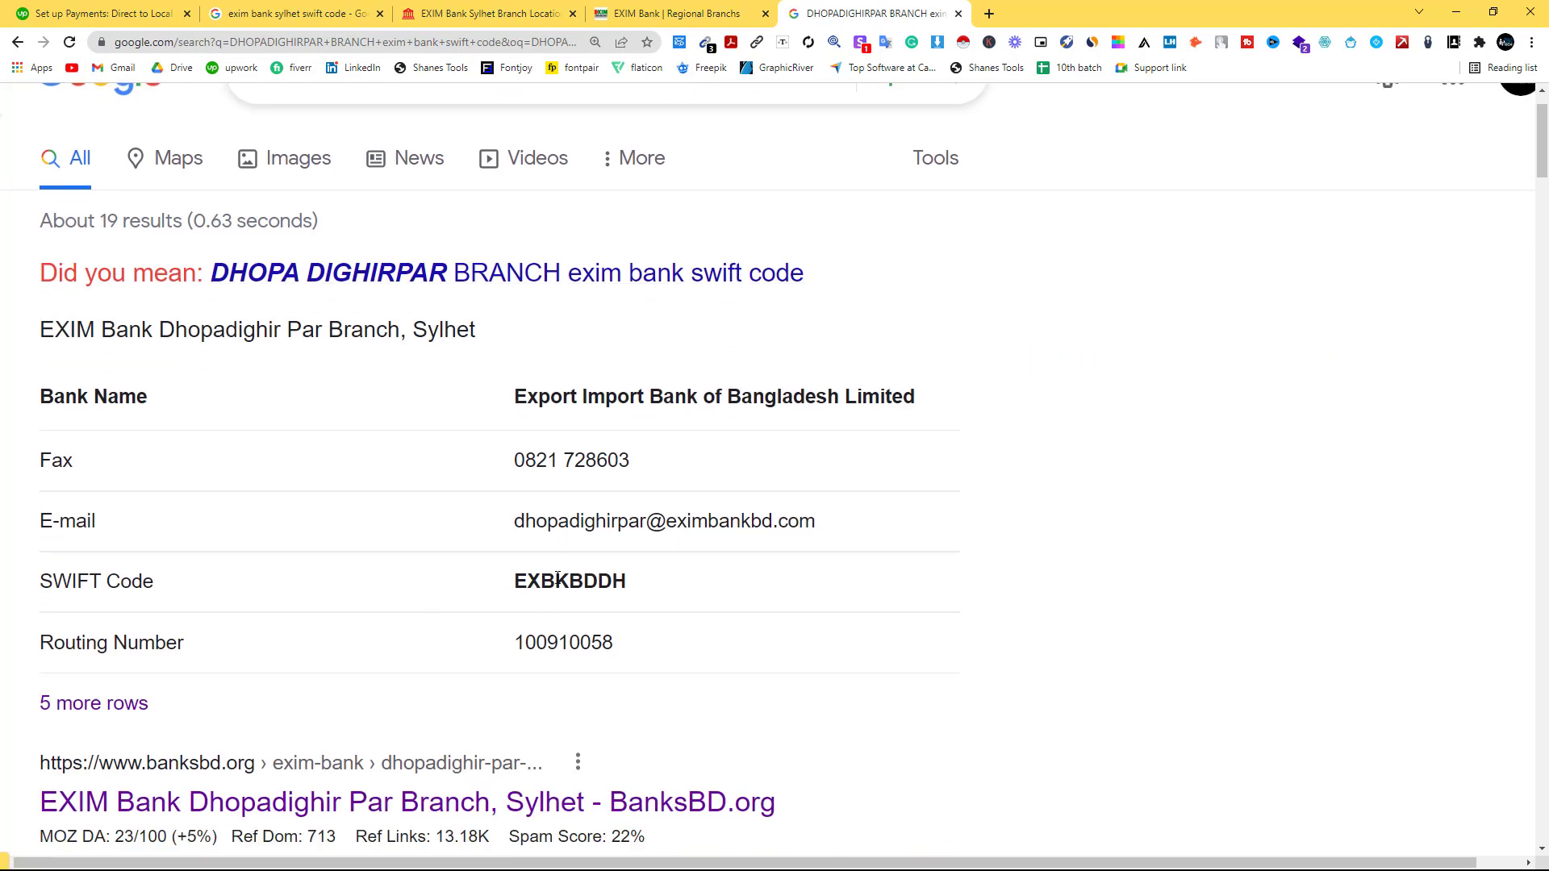
{"action": "double_click", "coordinate": [557, 578]}
{"action": "right_click", "coordinate": [607, 583]}
{"action": "left_click", "coordinate": [637, 589]}
Move the branch search tab beside Upwork and return to the SWIFT Code field.
{"action": "left_click", "coordinate": [646, 11]}
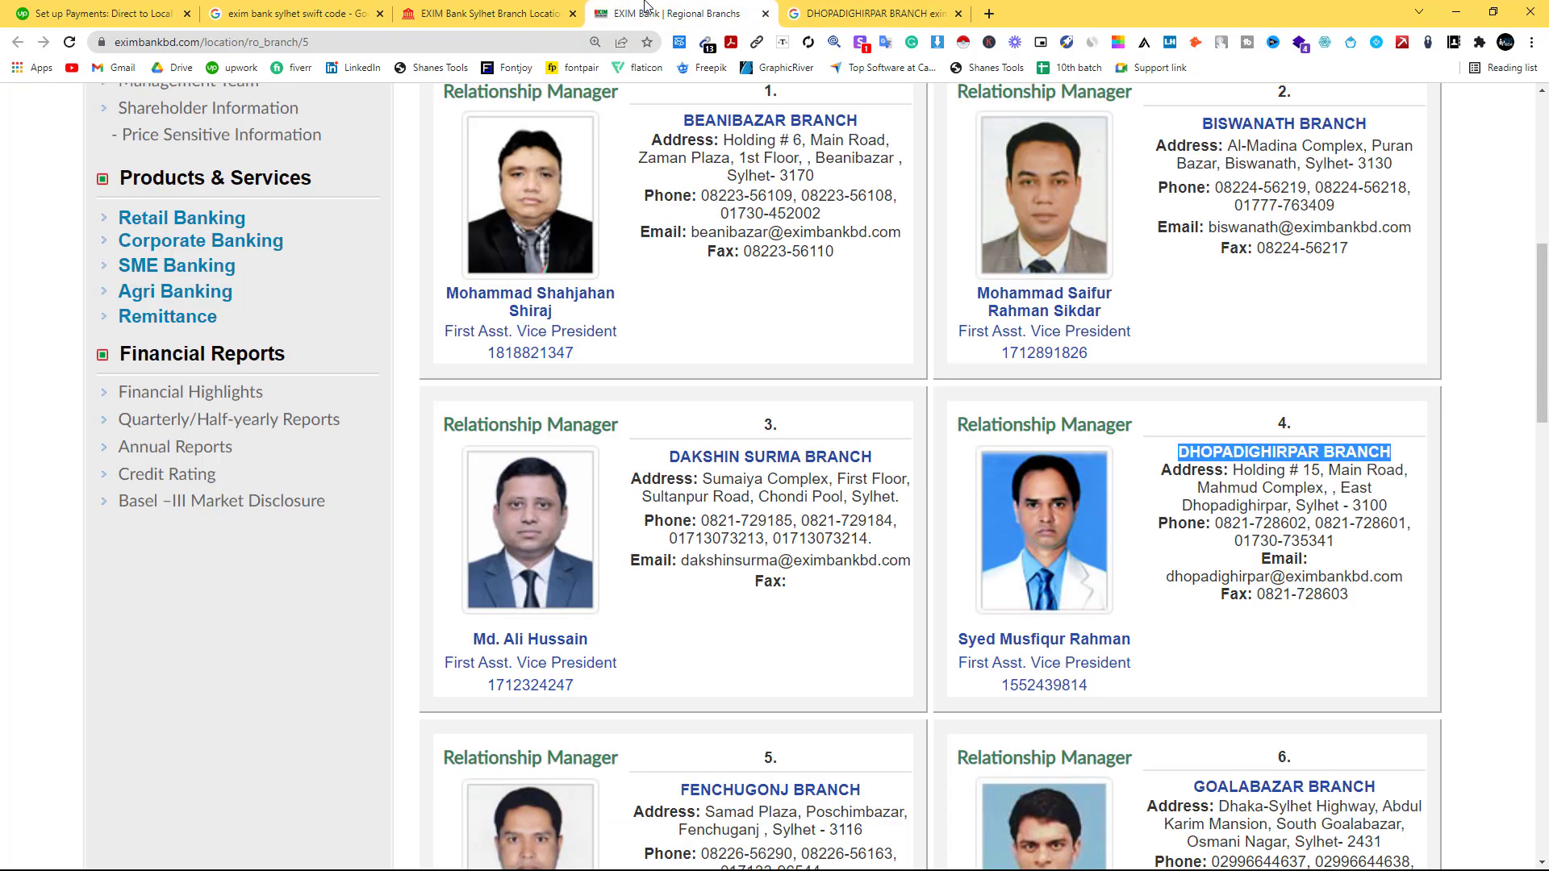
{"action": "left_click", "coordinate": [484, 13]}
{"action": "left_click", "coordinate": [129, 10]}
{"action": "left_click_drag", "start_coordinate": [805, 16], "coordinate": [298, 14]}
{"action": "left_click", "coordinate": [105, 13]}
{"action": "left_click", "coordinate": [214, 501]}
{"action": "right_click", "coordinate": [215, 502]}
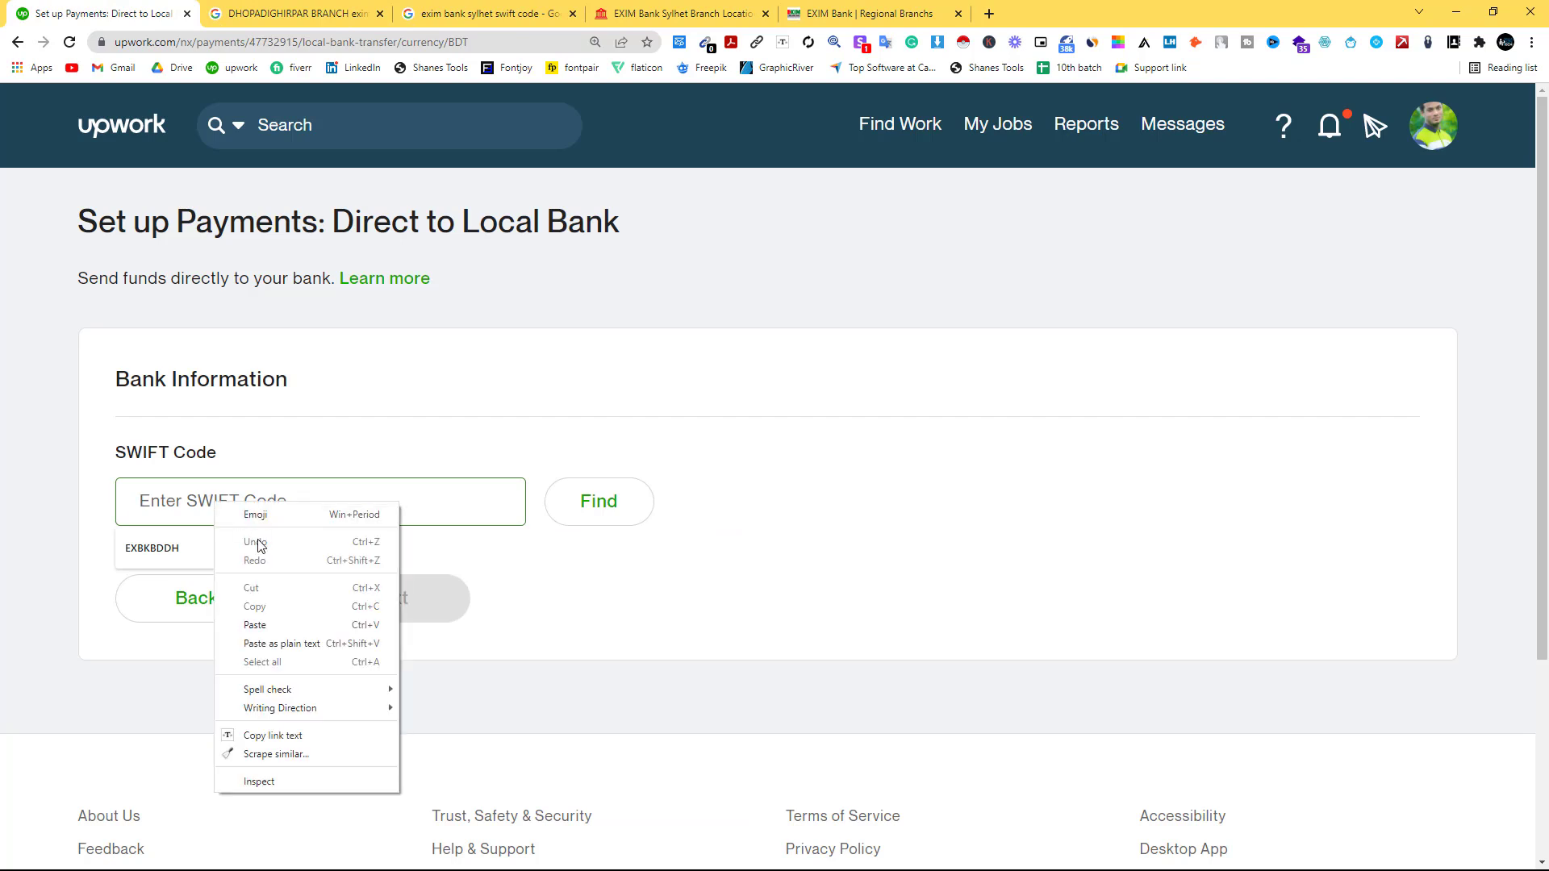
Paste EXBKBDDH, look it up to get Export Import Bank of Bangladesh, and scroll down.
{"action": "left_click", "coordinate": [255, 626]}
{"action": "left_click", "coordinate": [588, 519]}
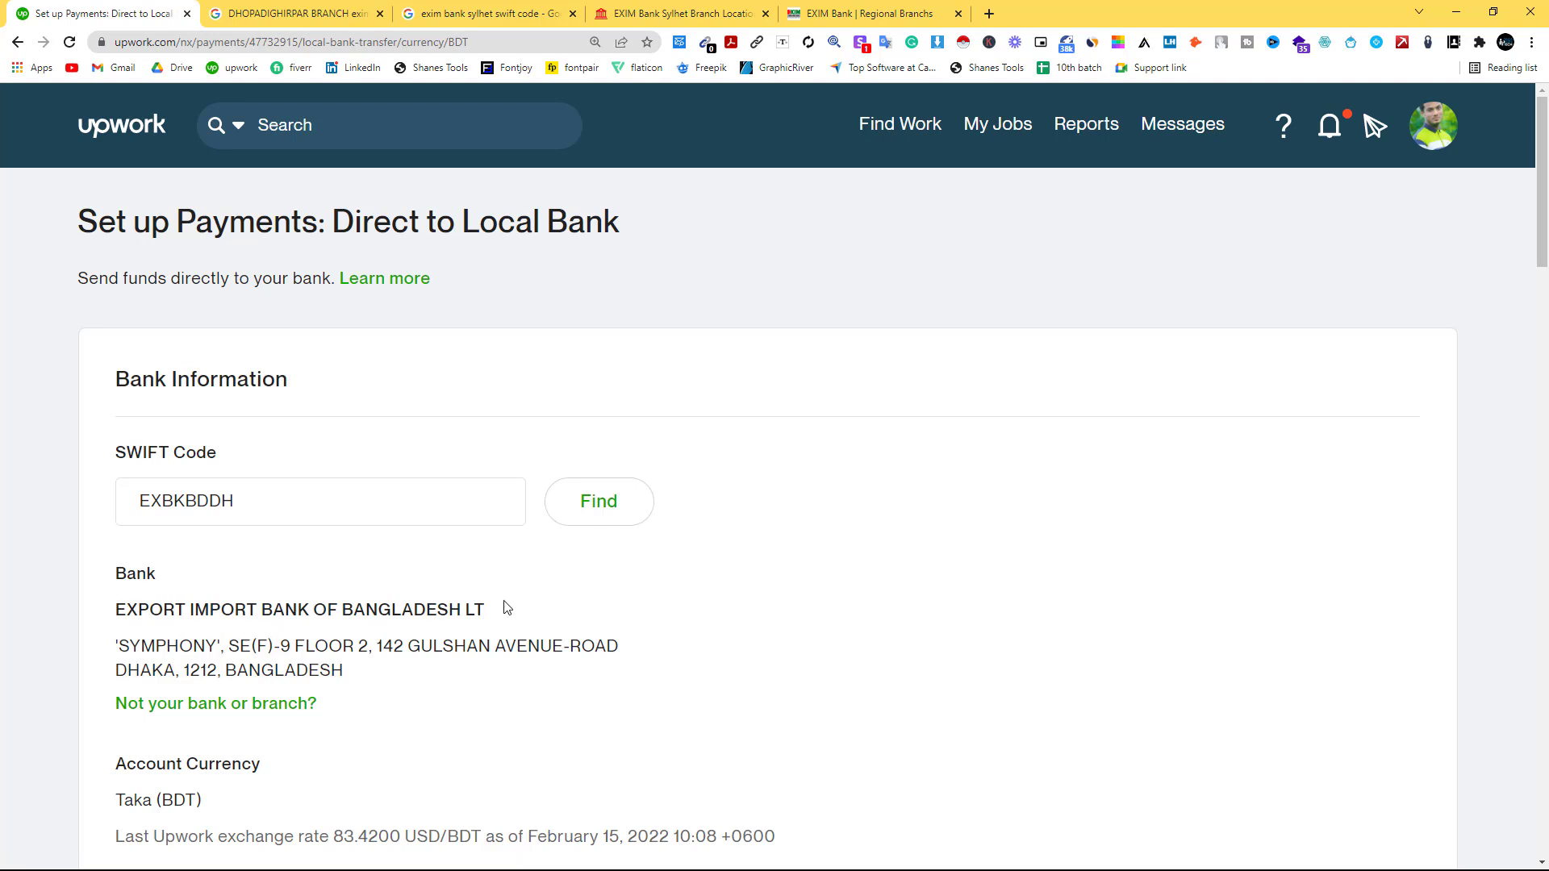
{"action": "scroll", "coordinate": [504, 607], "scroll_direction": "down", "scroll_amount": 2}
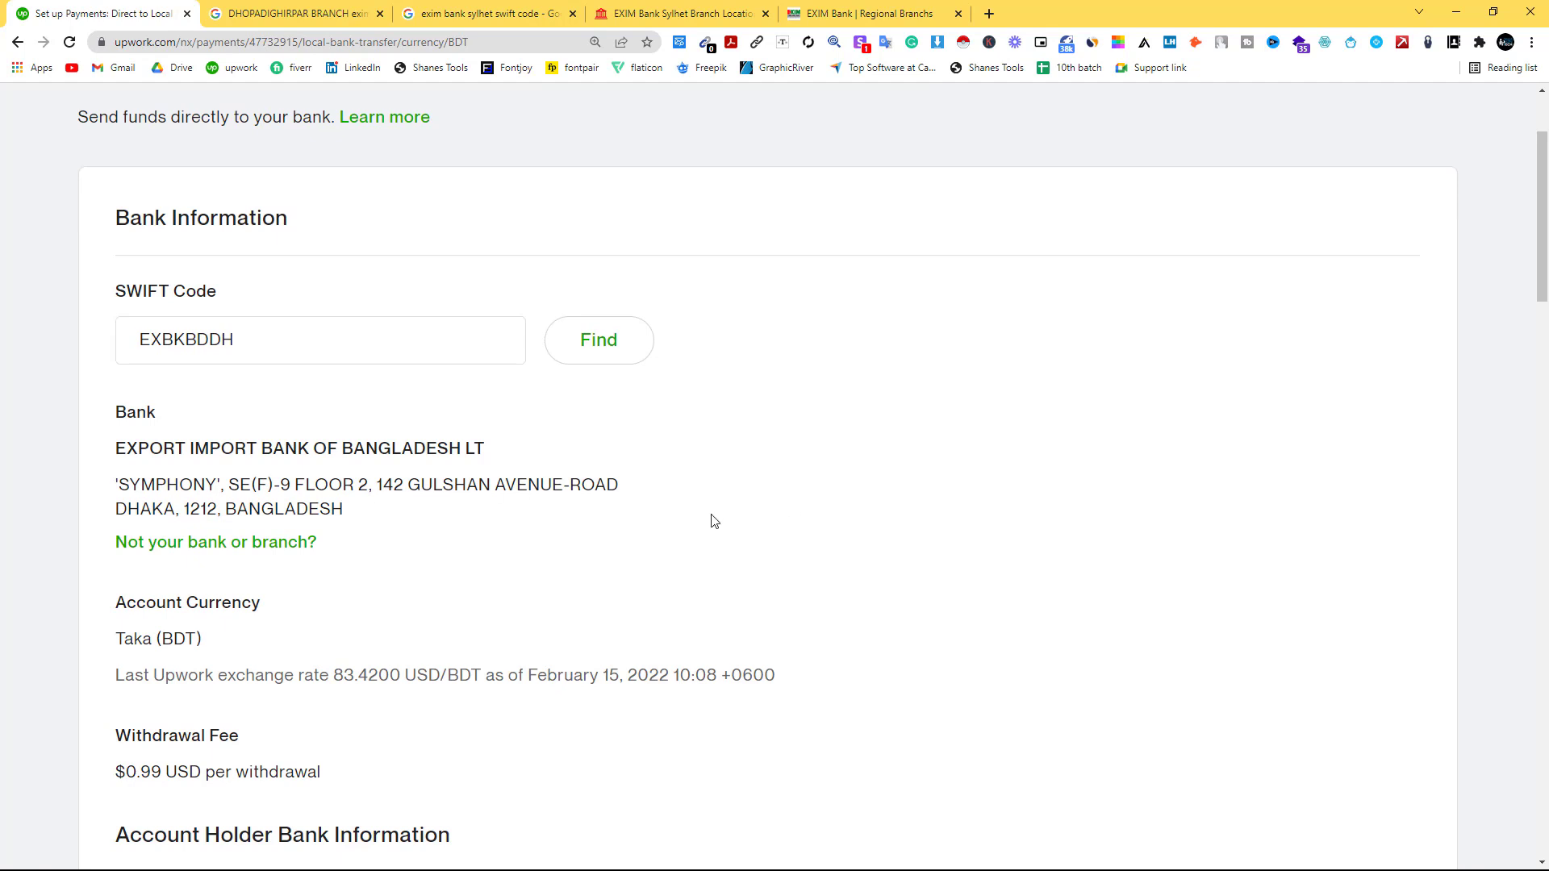
{"action": "scroll", "coordinate": [608, 536], "scroll_direction": "down", "scroll_amount": 2}
{"action": "scroll", "coordinate": [628, 418], "scroll_direction": "down", "scroll_amount": 4}
Fill the account number from the saved suggestion and enter post code 3100.
{"action": "left_click", "coordinate": [289, 431]}
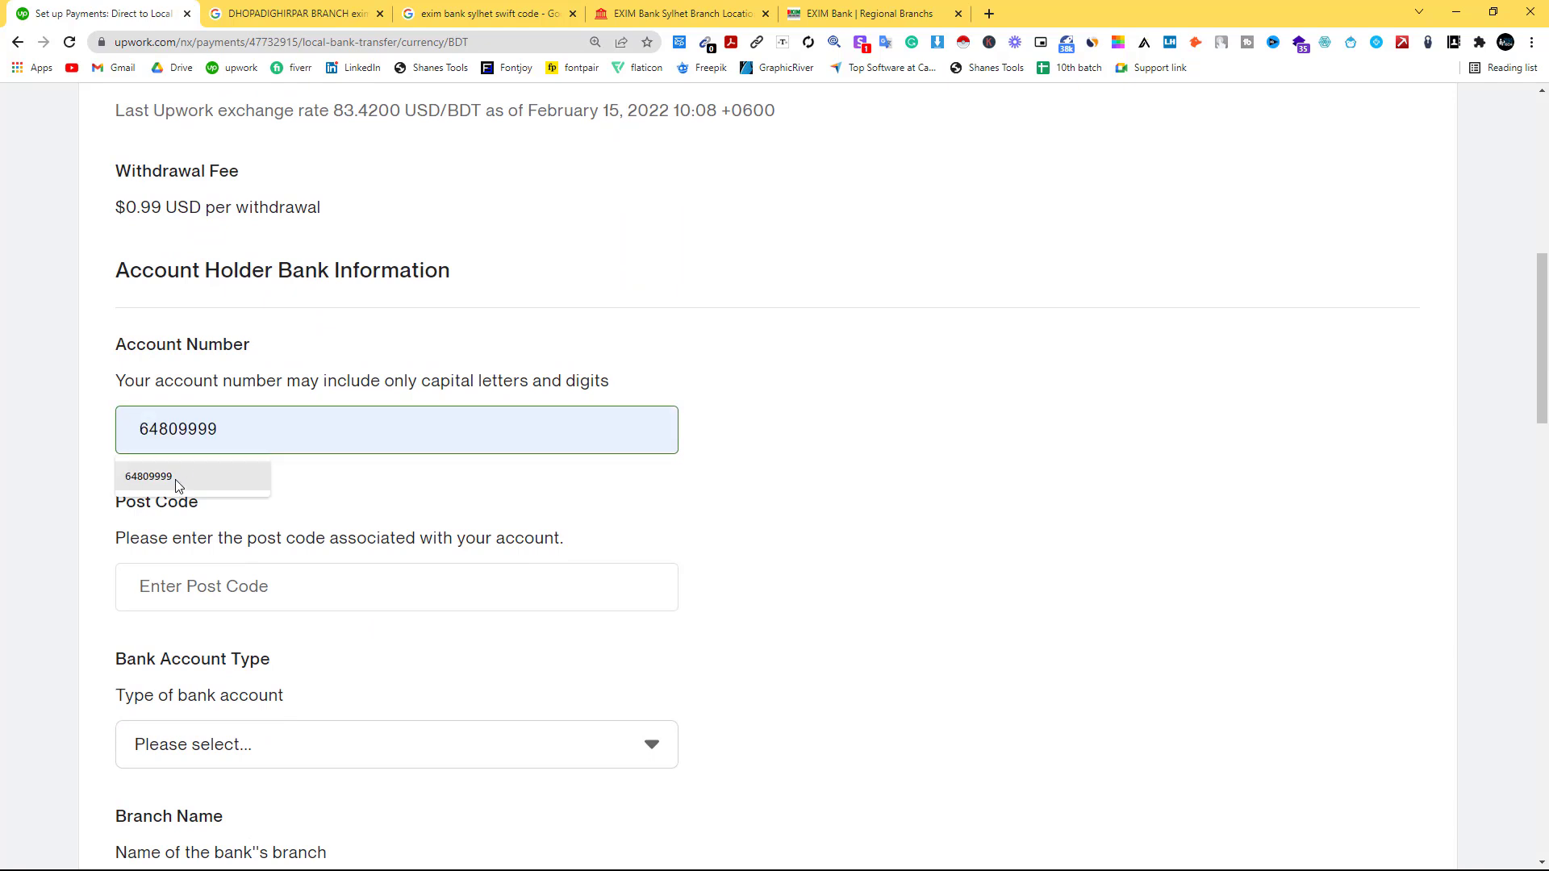
{"action": "left_click", "coordinate": [161, 477]}
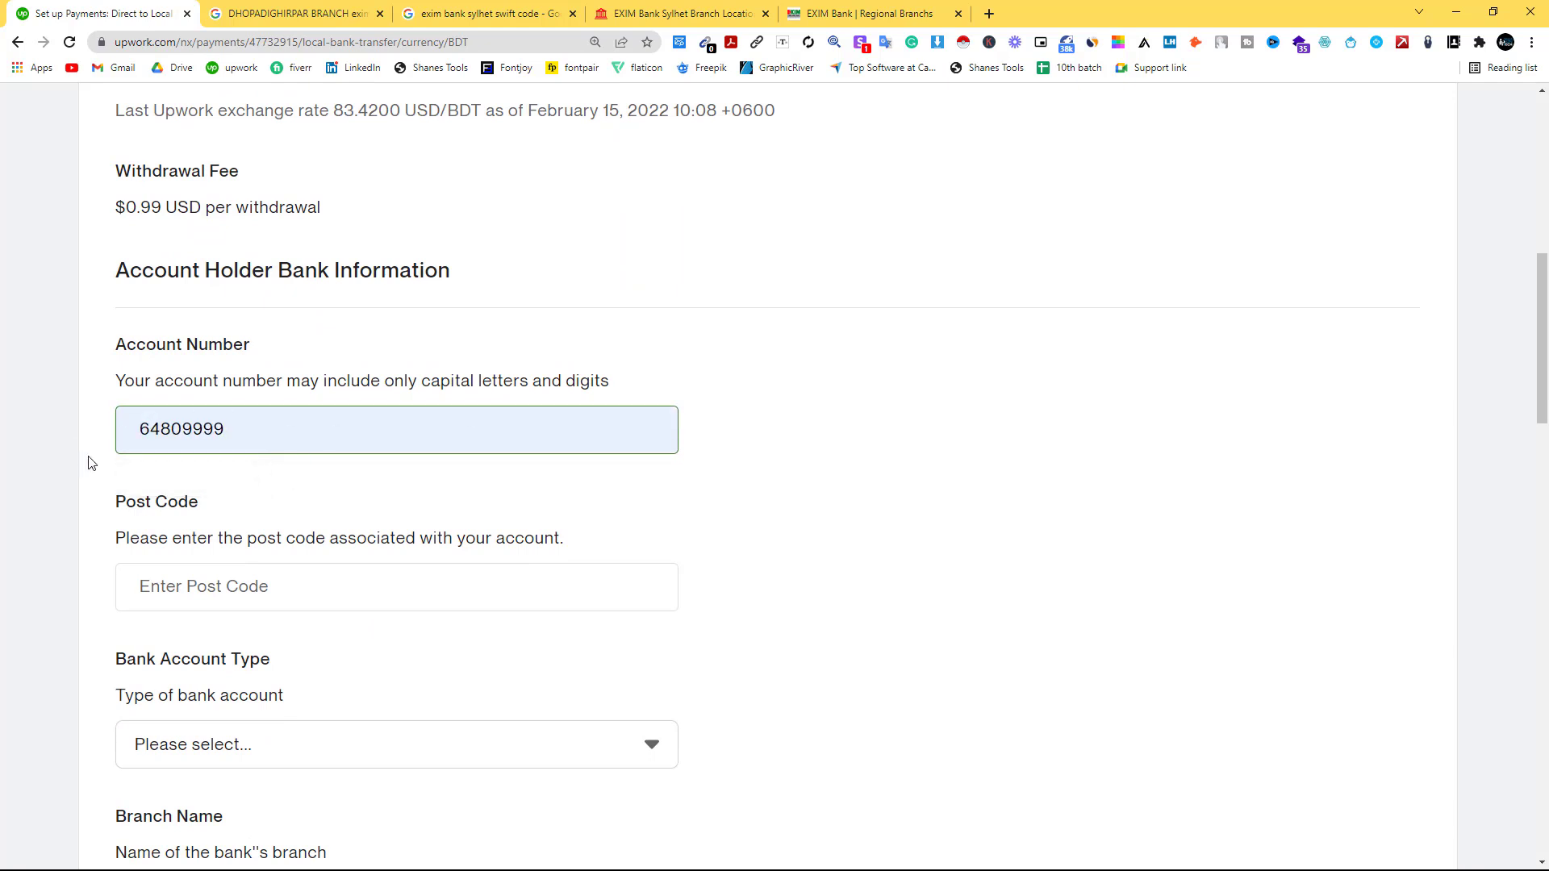
{"action": "left_click", "coordinate": [148, 584]}
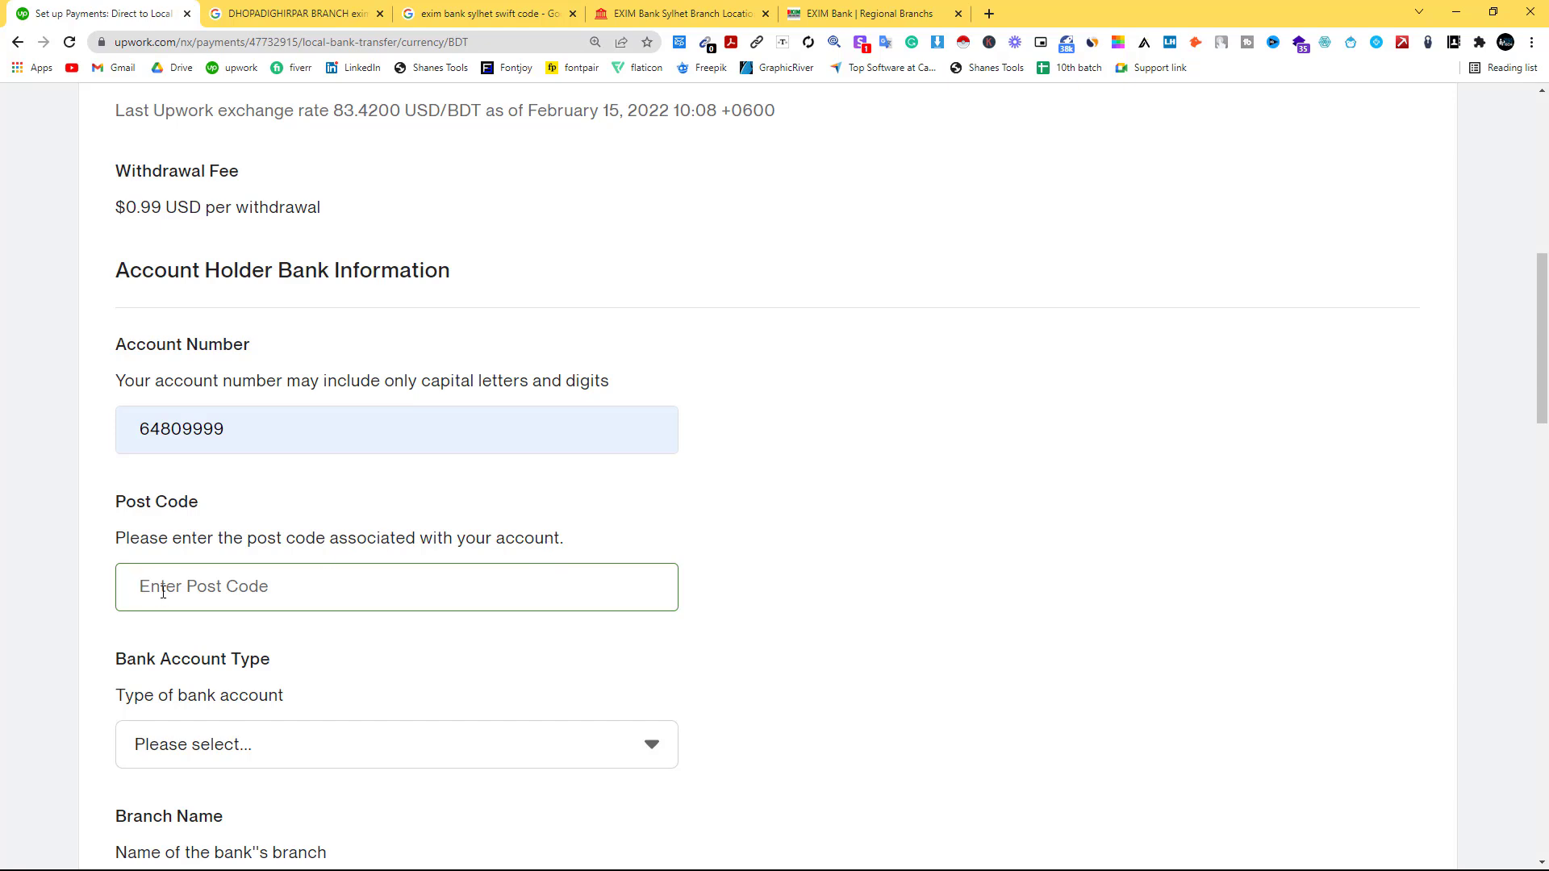
{"action": "type", "text": "310"}
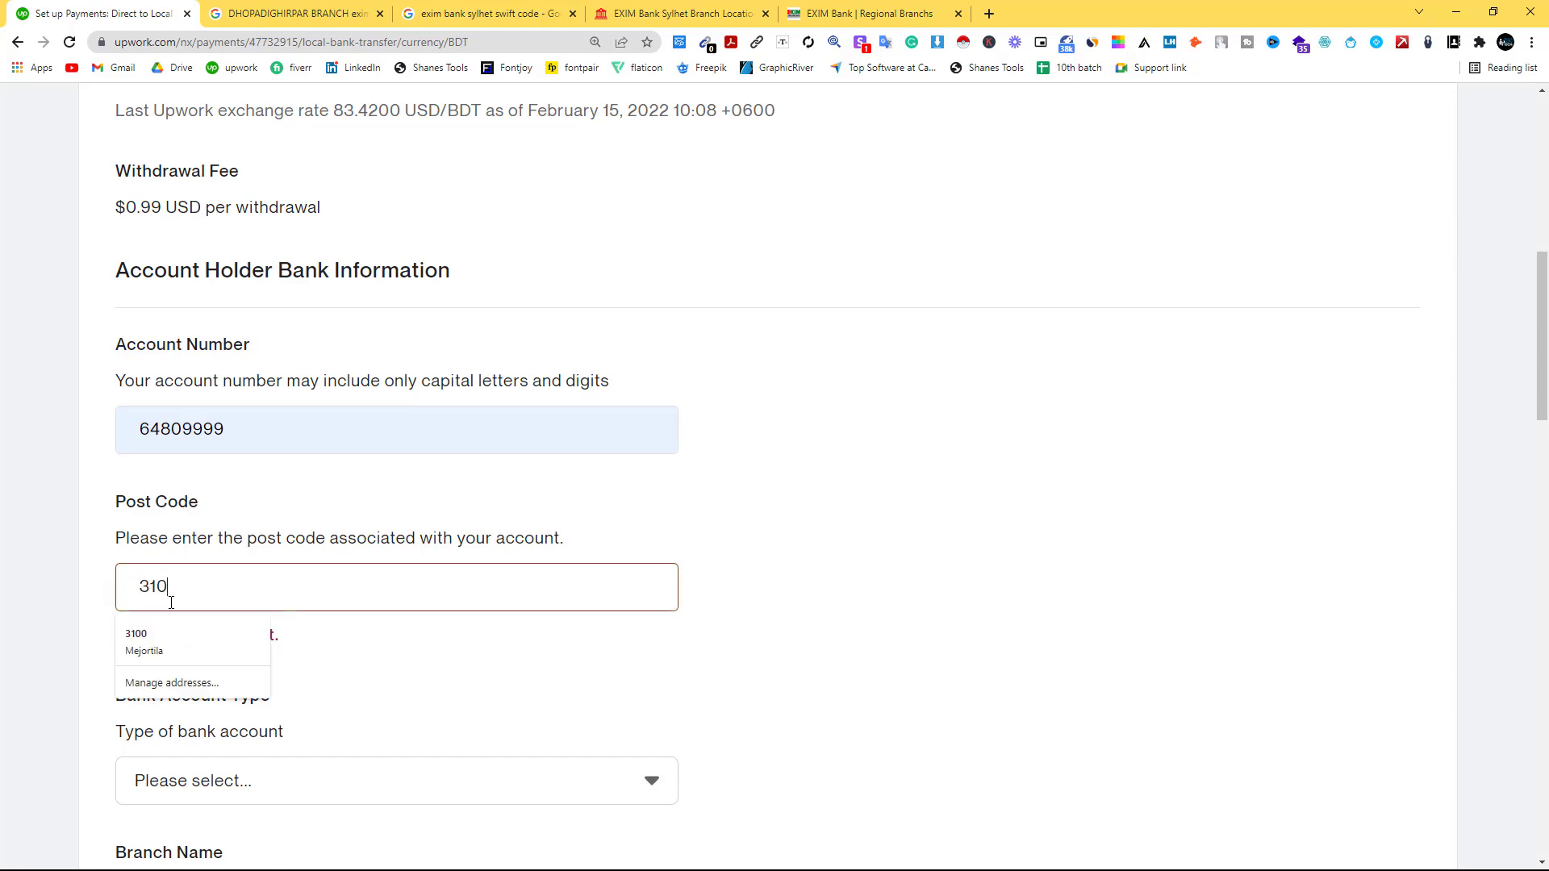
{"action": "type", "text": "0"}
{"action": "left_click", "coordinate": [141, 642]}
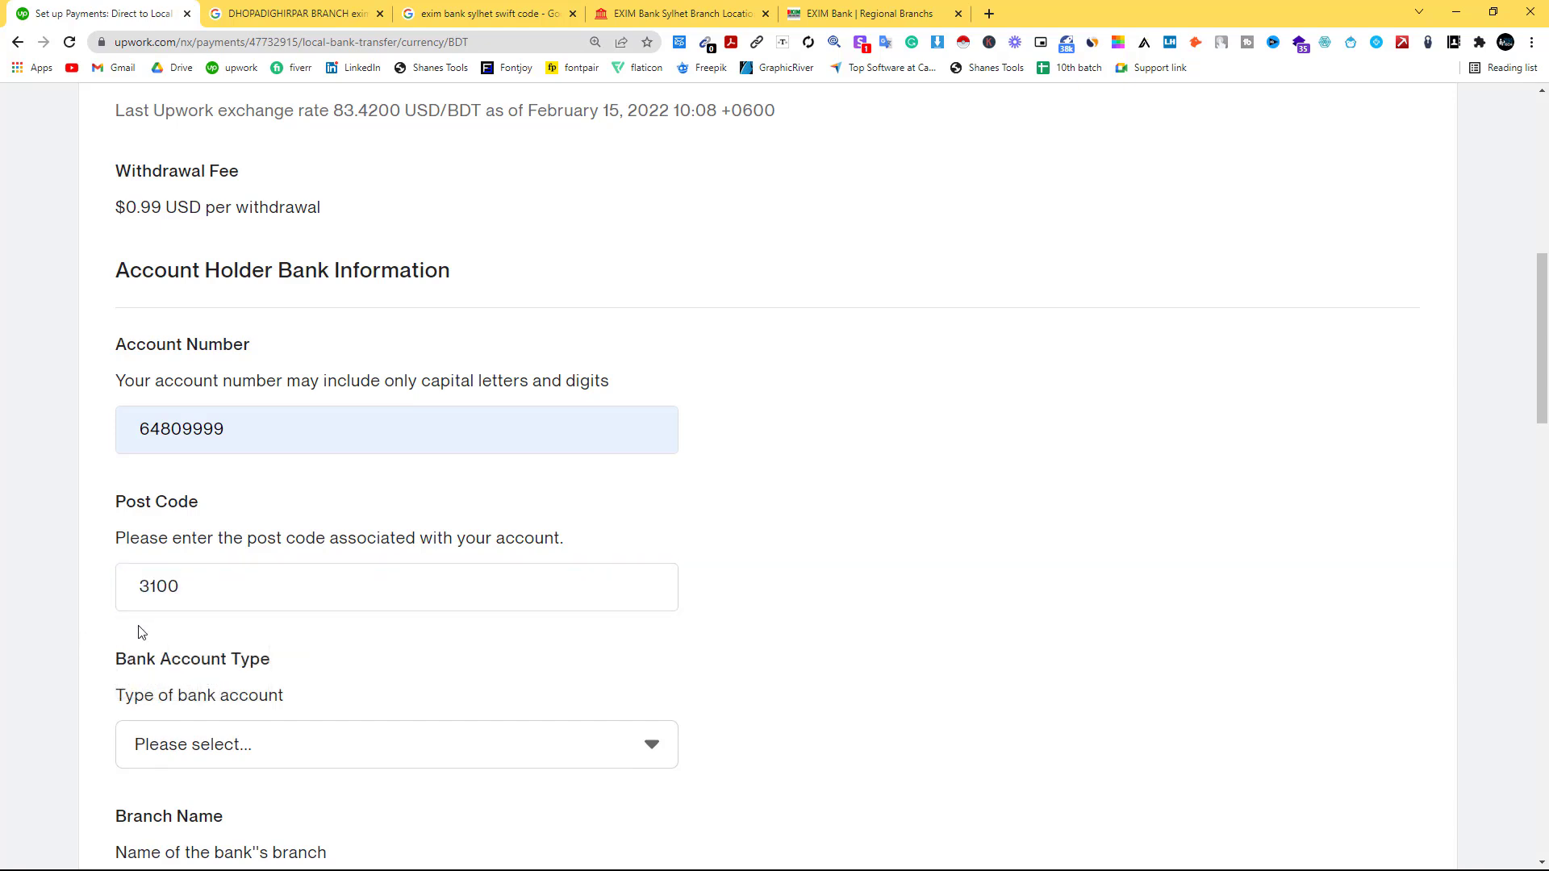
Set the Bank Account Type to Personal and focus the Branch Name field.
{"action": "scroll", "coordinate": [248, 692], "scroll_direction": "down", "scroll_amount": 2}
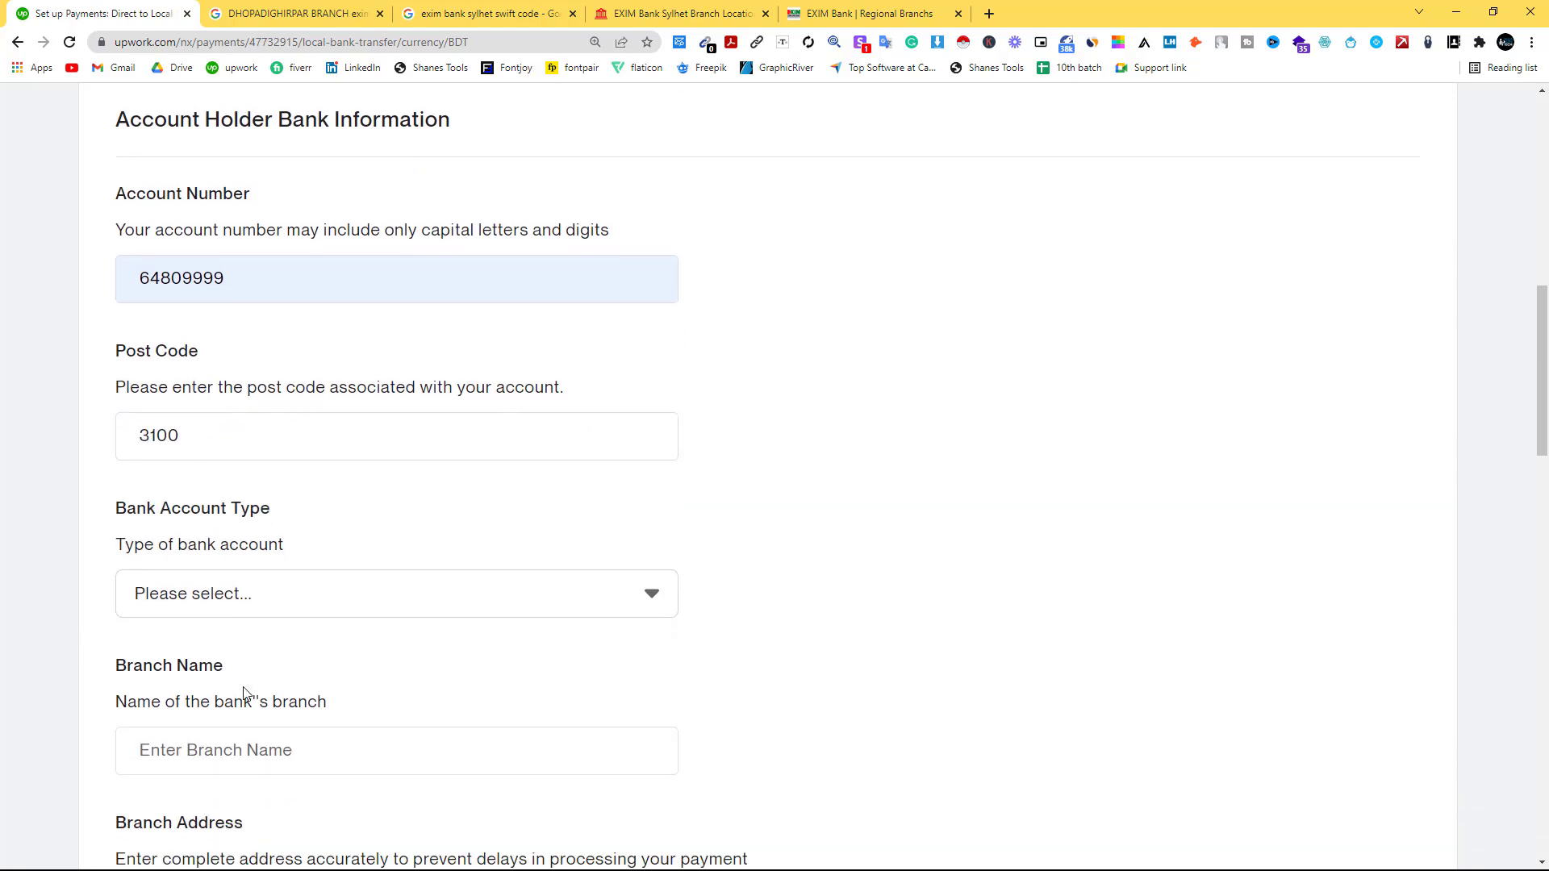
{"action": "left_click", "coordinate": [202, 599]}
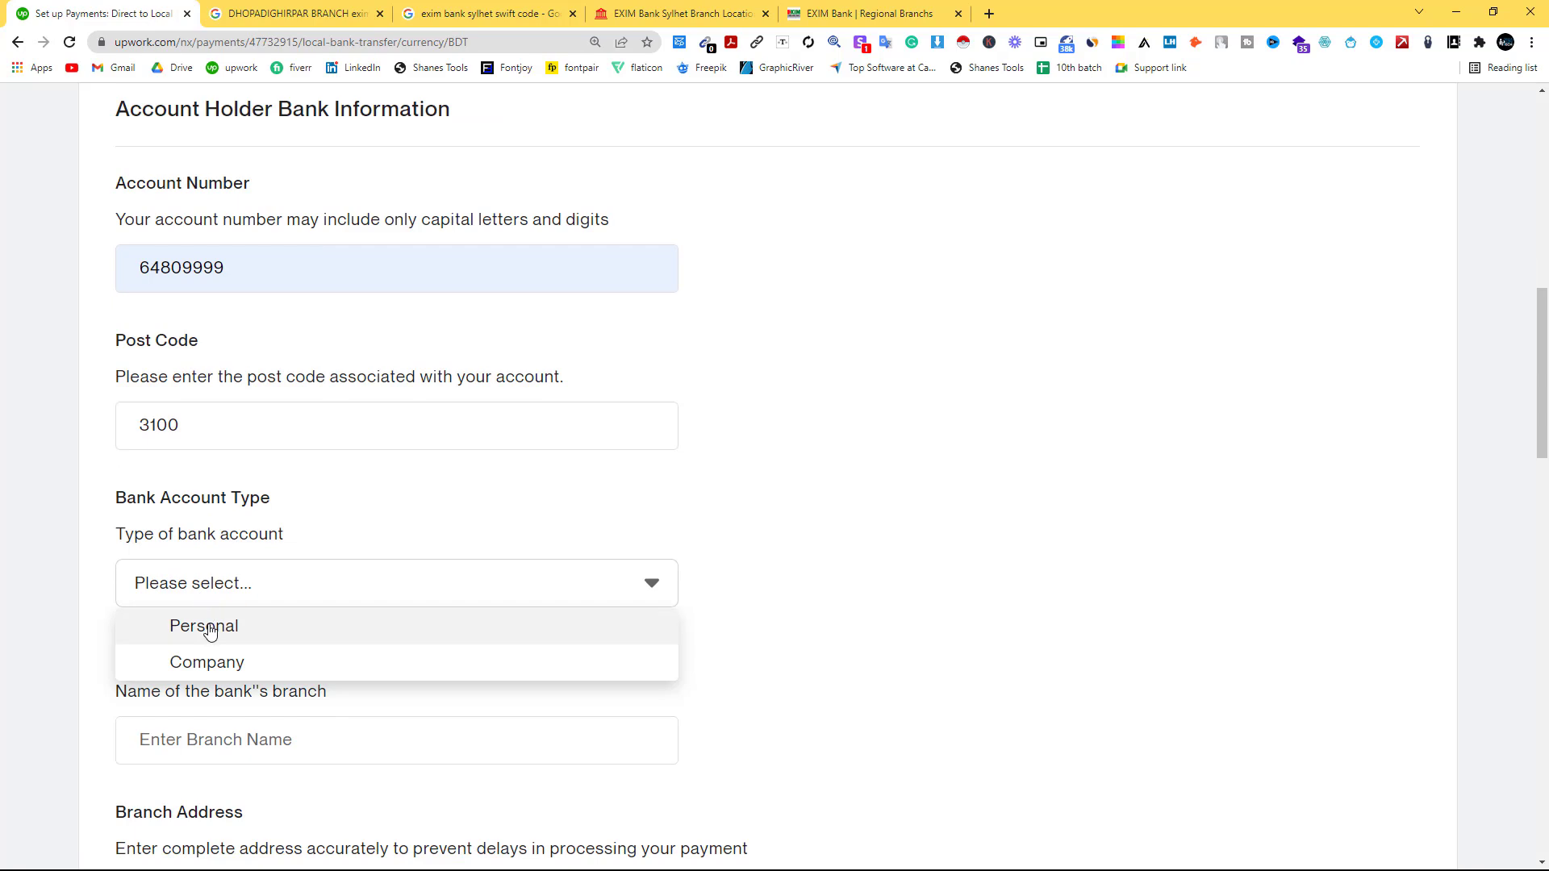
{"action": "left_click", "coordinate": [211, 626]}
{"action": "scroll", "coordinate": [411, 586], "scroll_direction": "down", "scroll_amount": 1}
{"action": "scroll", "coordinate": [410, 587], "scroll_direction": "down", "scroll_amount": 2}
{"action": "left_click", "coordinate": [233, 505]}
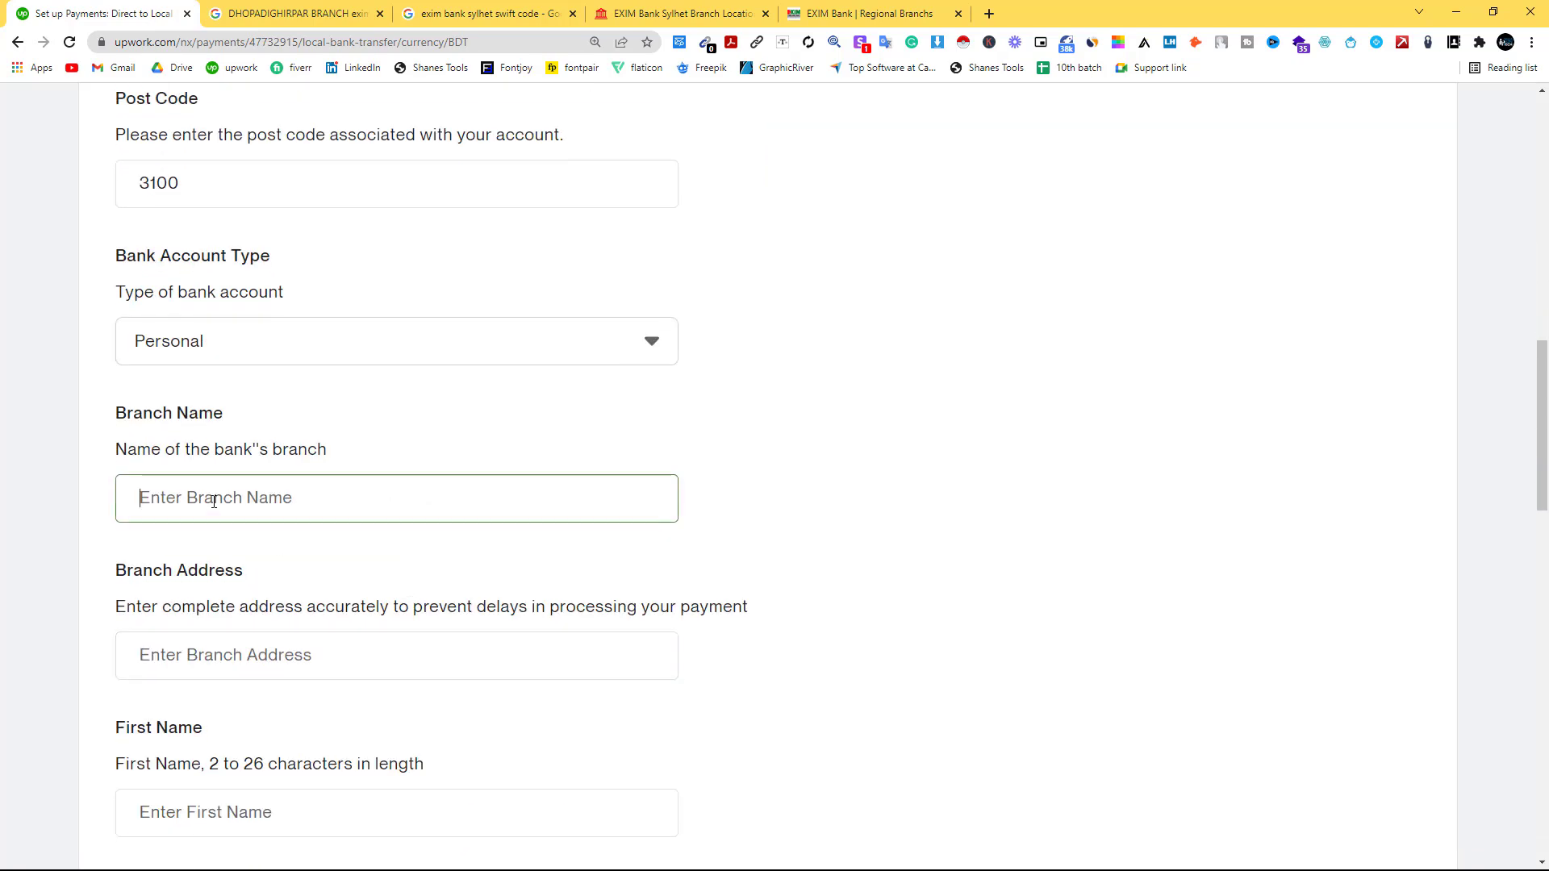
Copy 'Dhopadighir Par Branch' from the Google results and paste it as the Branch Name.
{"action": "left_click", "coordinate": [879, 13]}
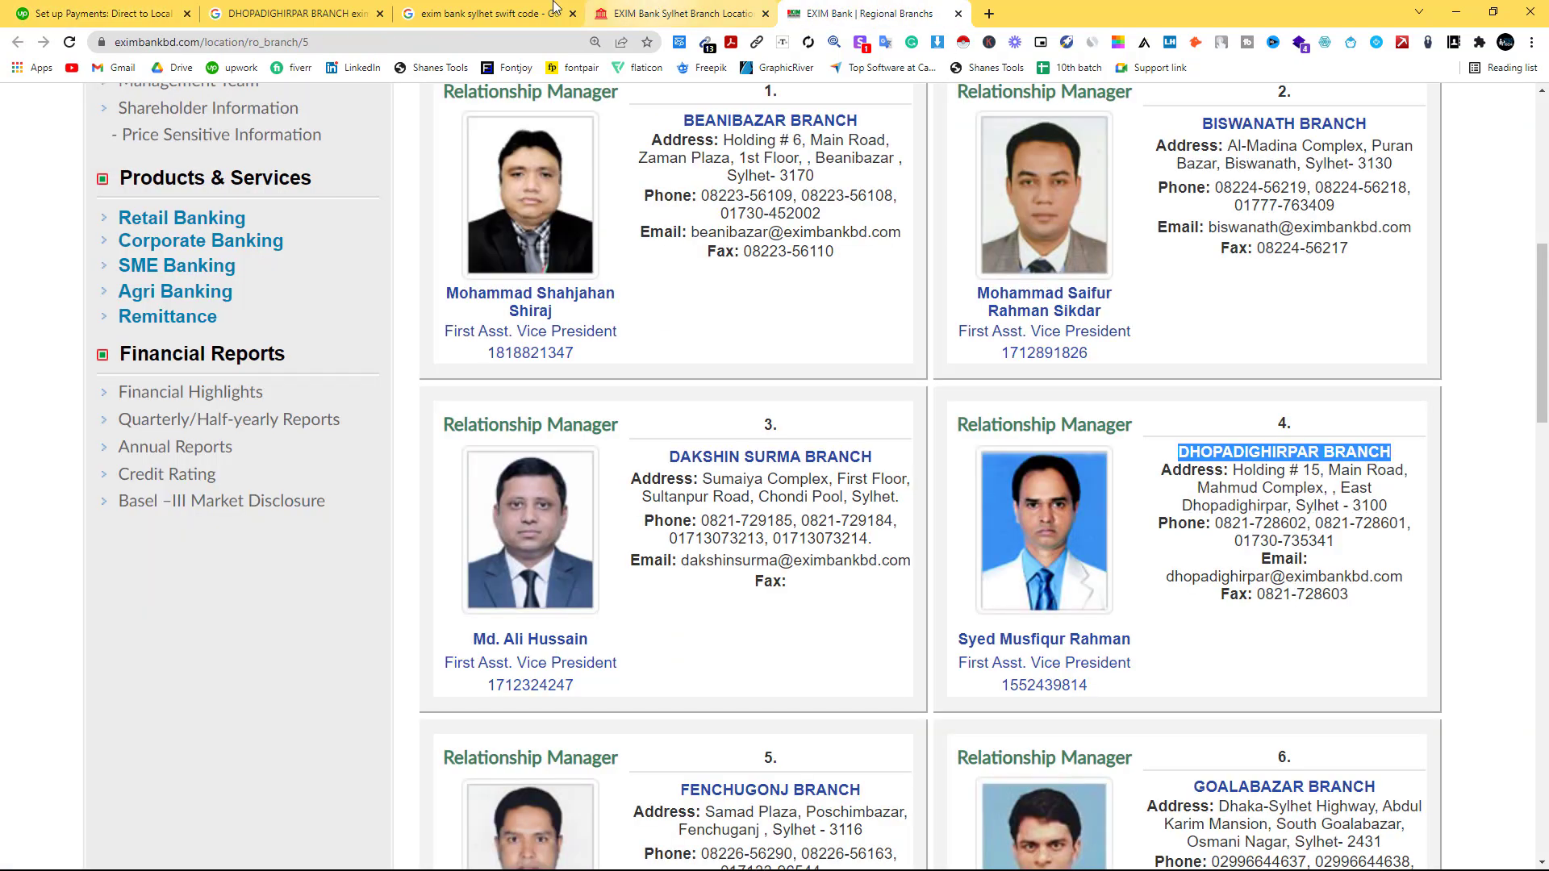
{"action": "left_click", "coordinate": [251, 10]}
{"action": "left_click", "coordinate": [191, 323]}
{"action": "left_click_drag", "start_coordinate": [163, 329], "coordinate": [401, 331]}
{"action": "right_click", "coordinate": [379, 338]}
{"action": "left_click", "coordinate": [413, 353]}
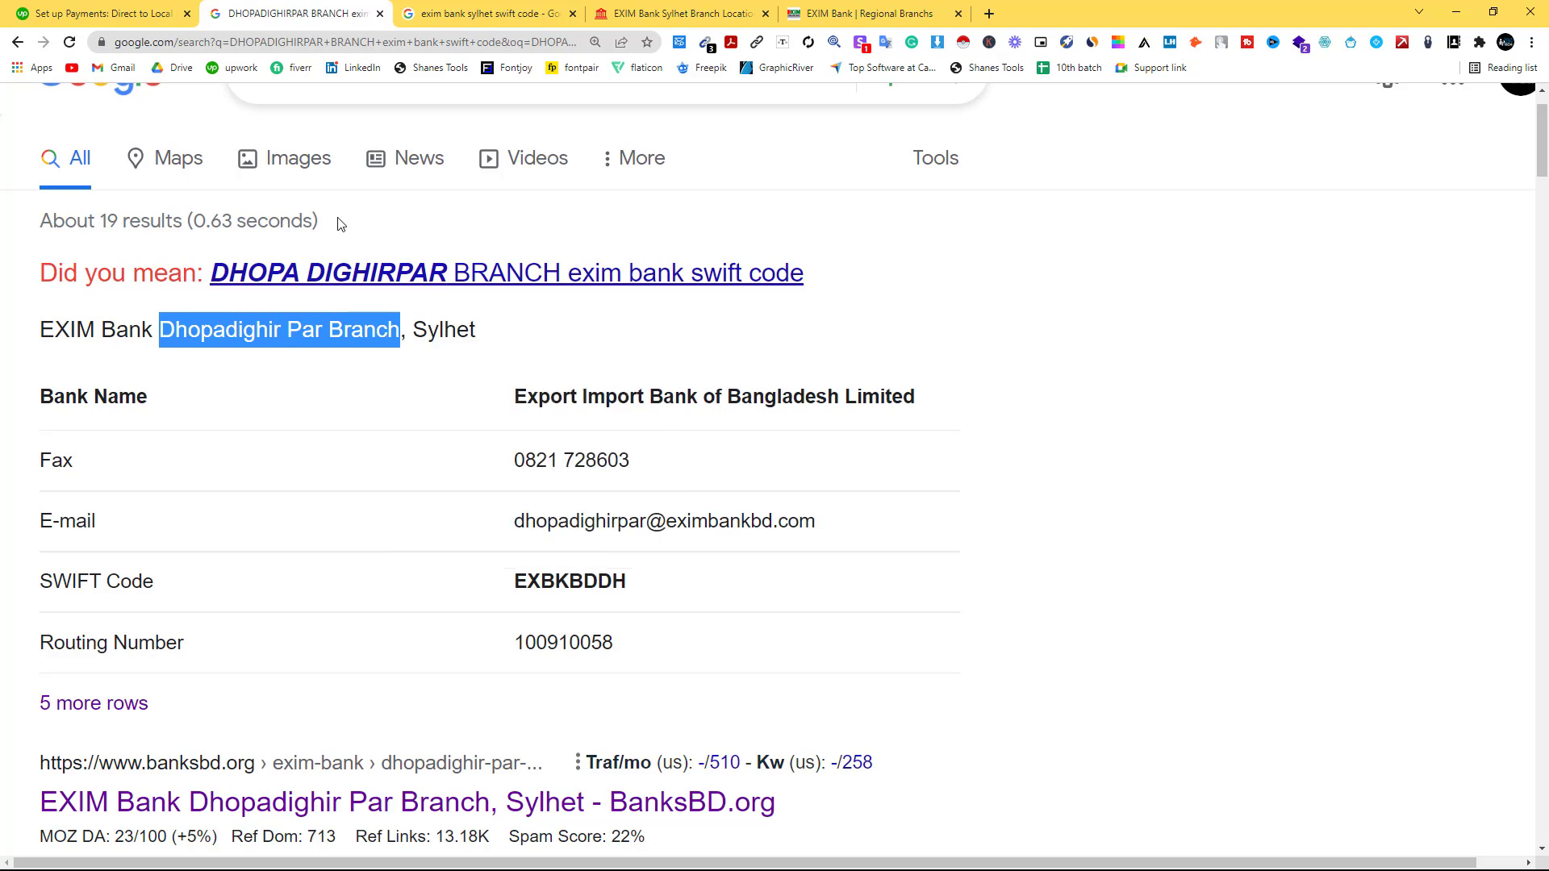
{"action": "left_click", "coordinate": [133, 13]}
{"action": "right_click", "coordinate": [231, 496]}
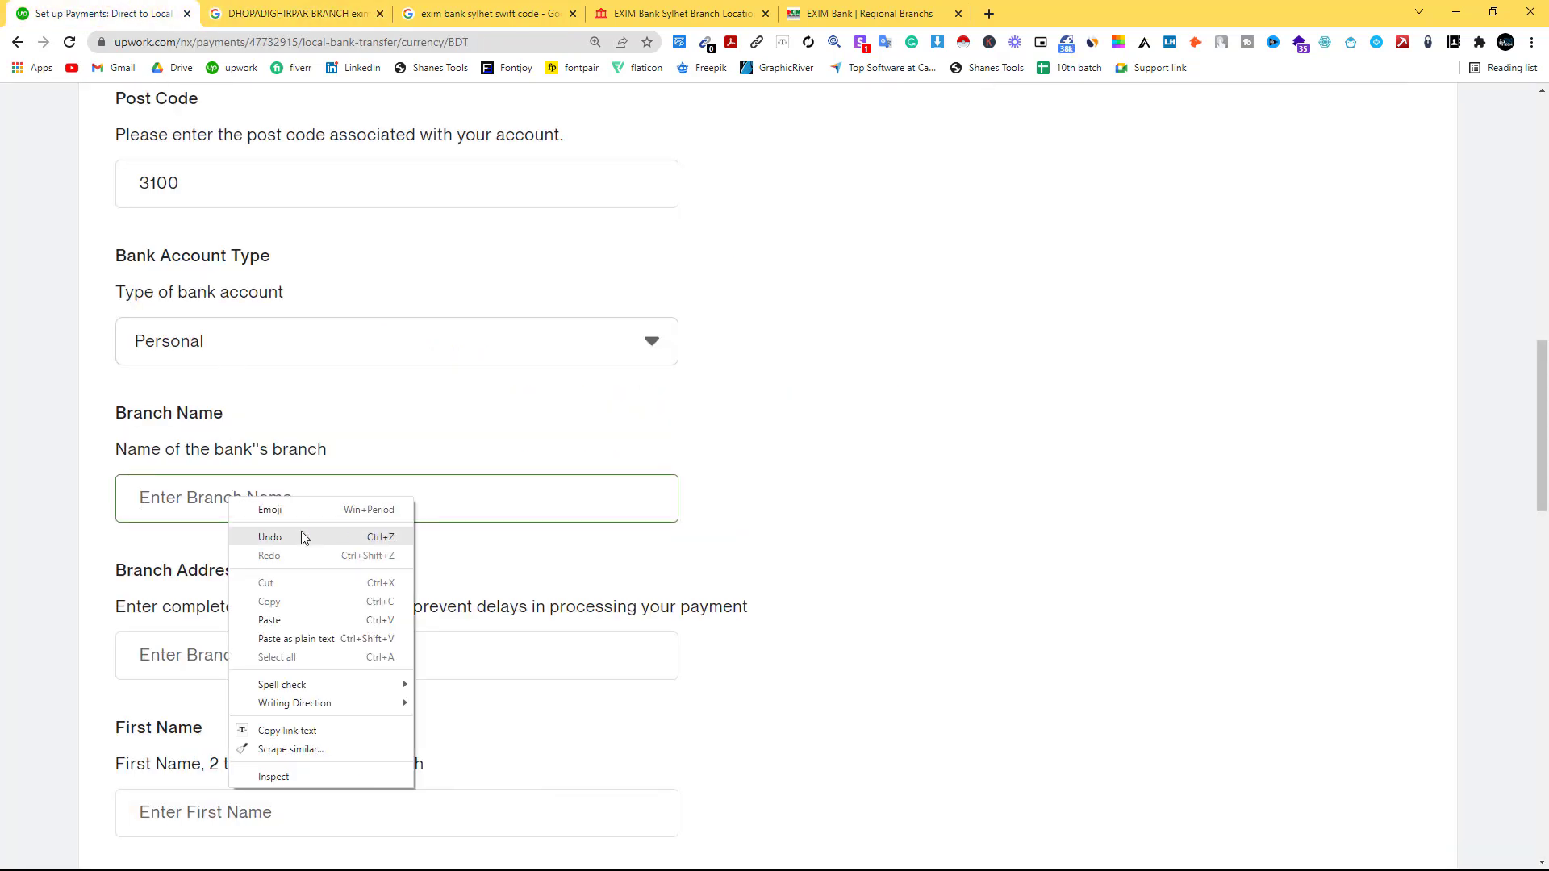
{"action": "left_click", "coordinate": [295, 629]}
{"action": "scroll", "coordinate": [250, 446], "scroll_direction": "down", "scroll_amount": 2}
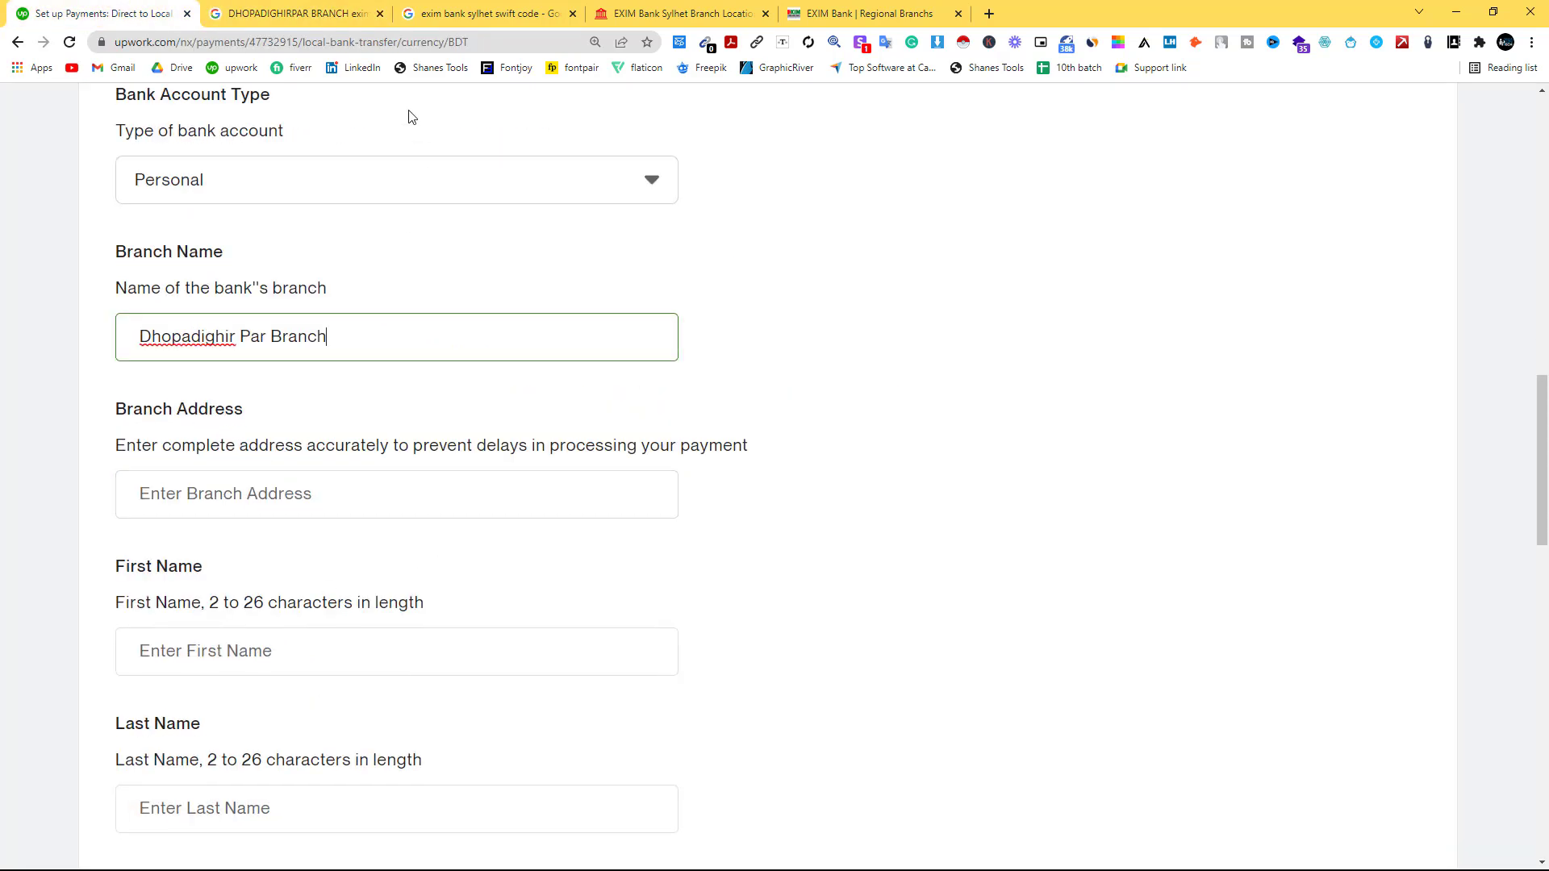
Copy the branch's full address from BanksBD.org and paste it into Branch Address.
{"action": "left_click", "coordinate": [359, 15]}
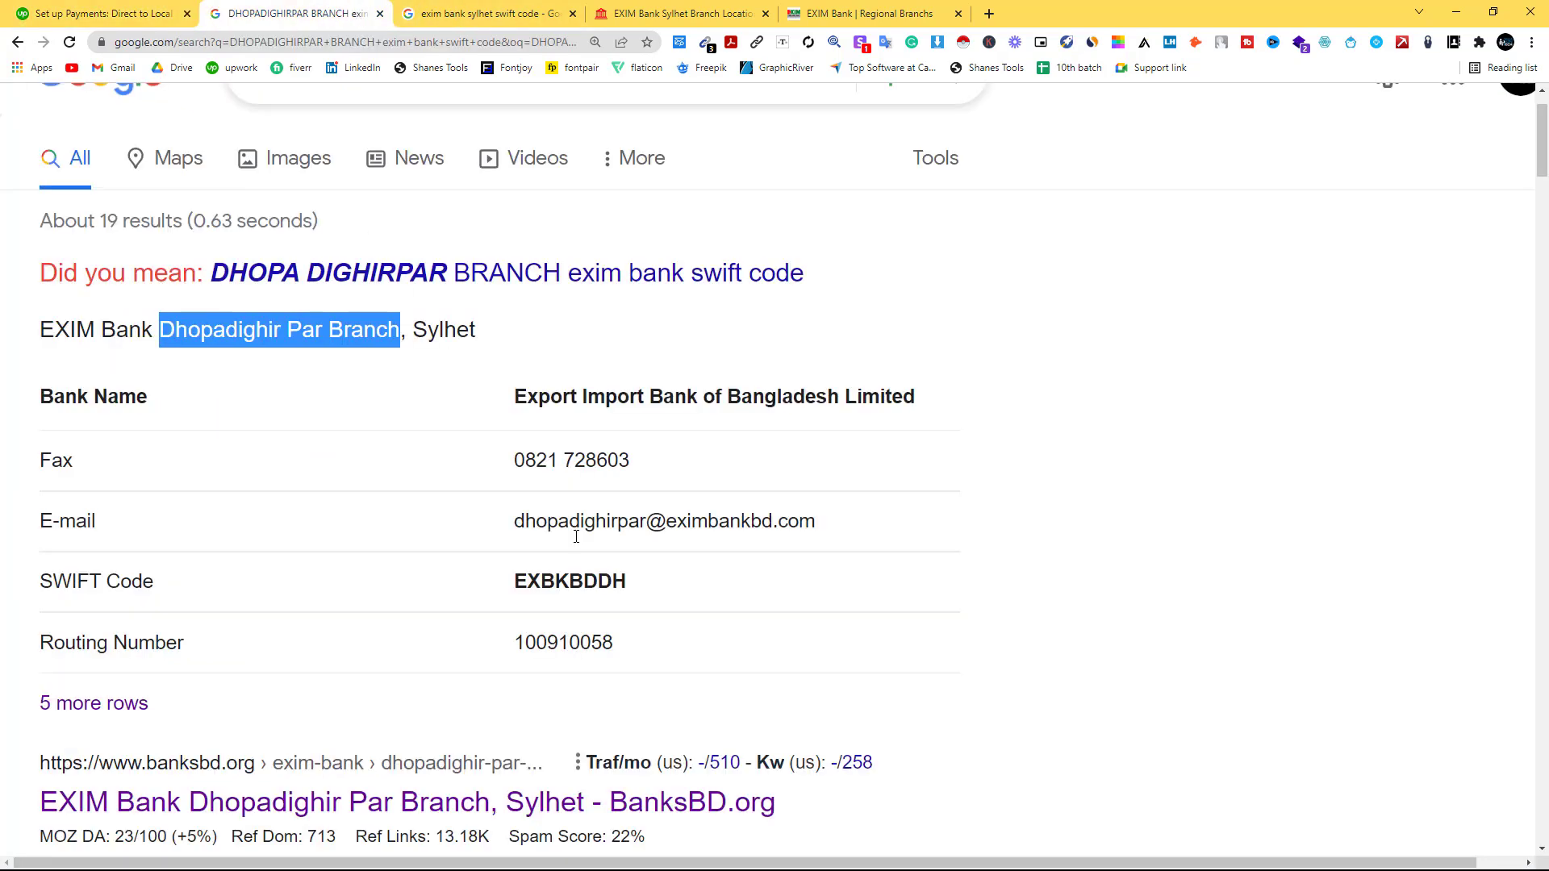
{"action": "scroll", "coordinate": [648, 488], "scroll_direction": "down", "scroll_amount": 2}
{"action": "scroll", "coordinate": [647, 494], "scroll_direction": "up", "scroll_amount": 2}
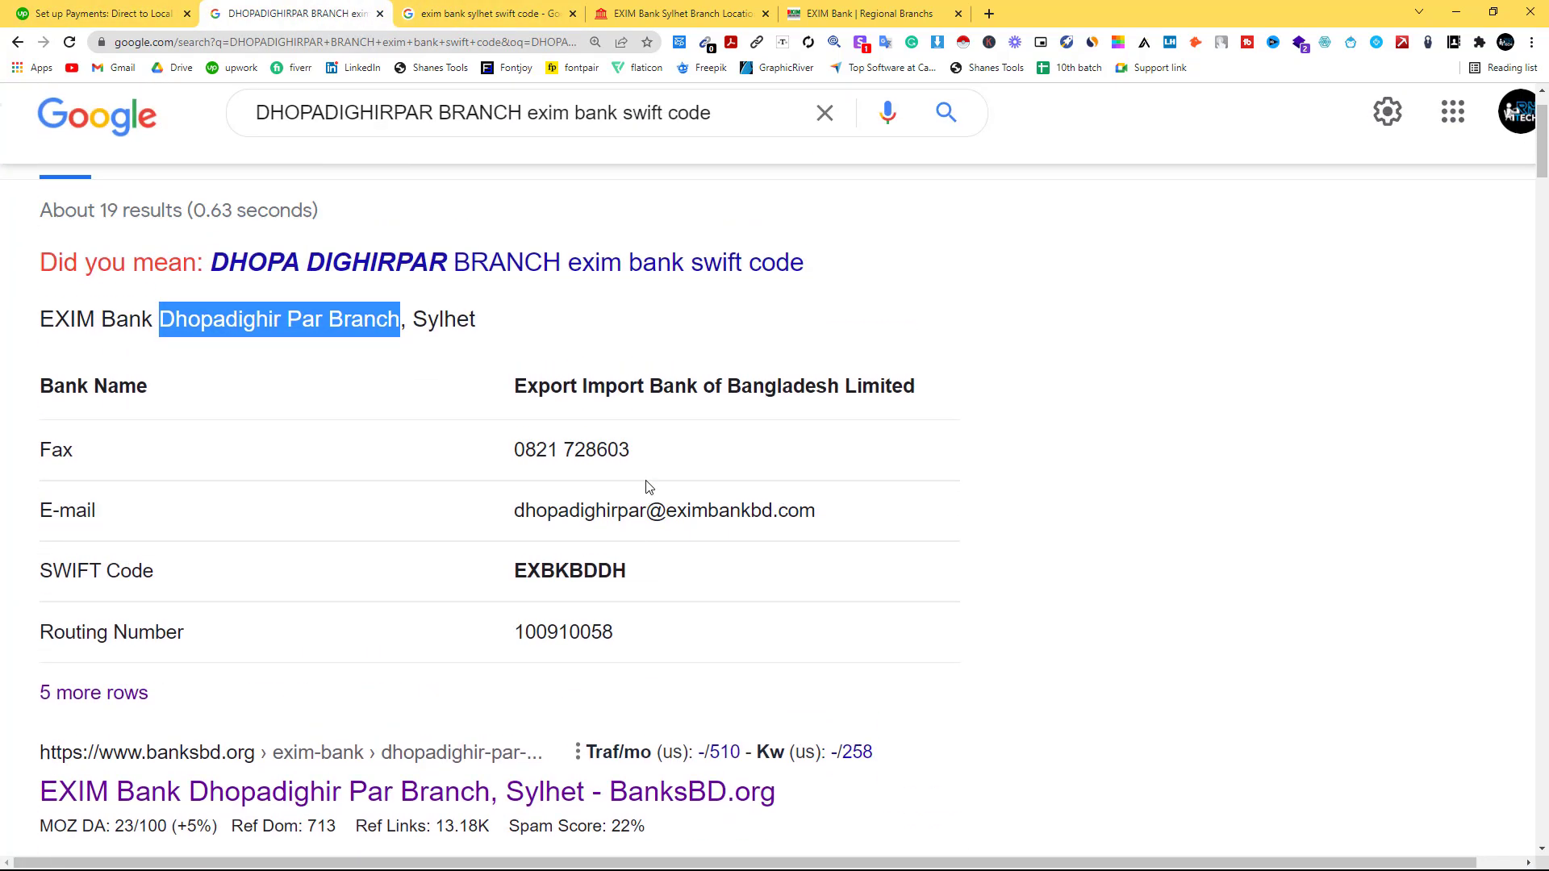
{"action": "scroll", "coordinate": [194, 484], "scroll_direction": "down", "scroll_amount": 1}
{"action": "scroll", "coordinate": [203, 532], "scroll_direction": "down", "scroll_amount": 1}
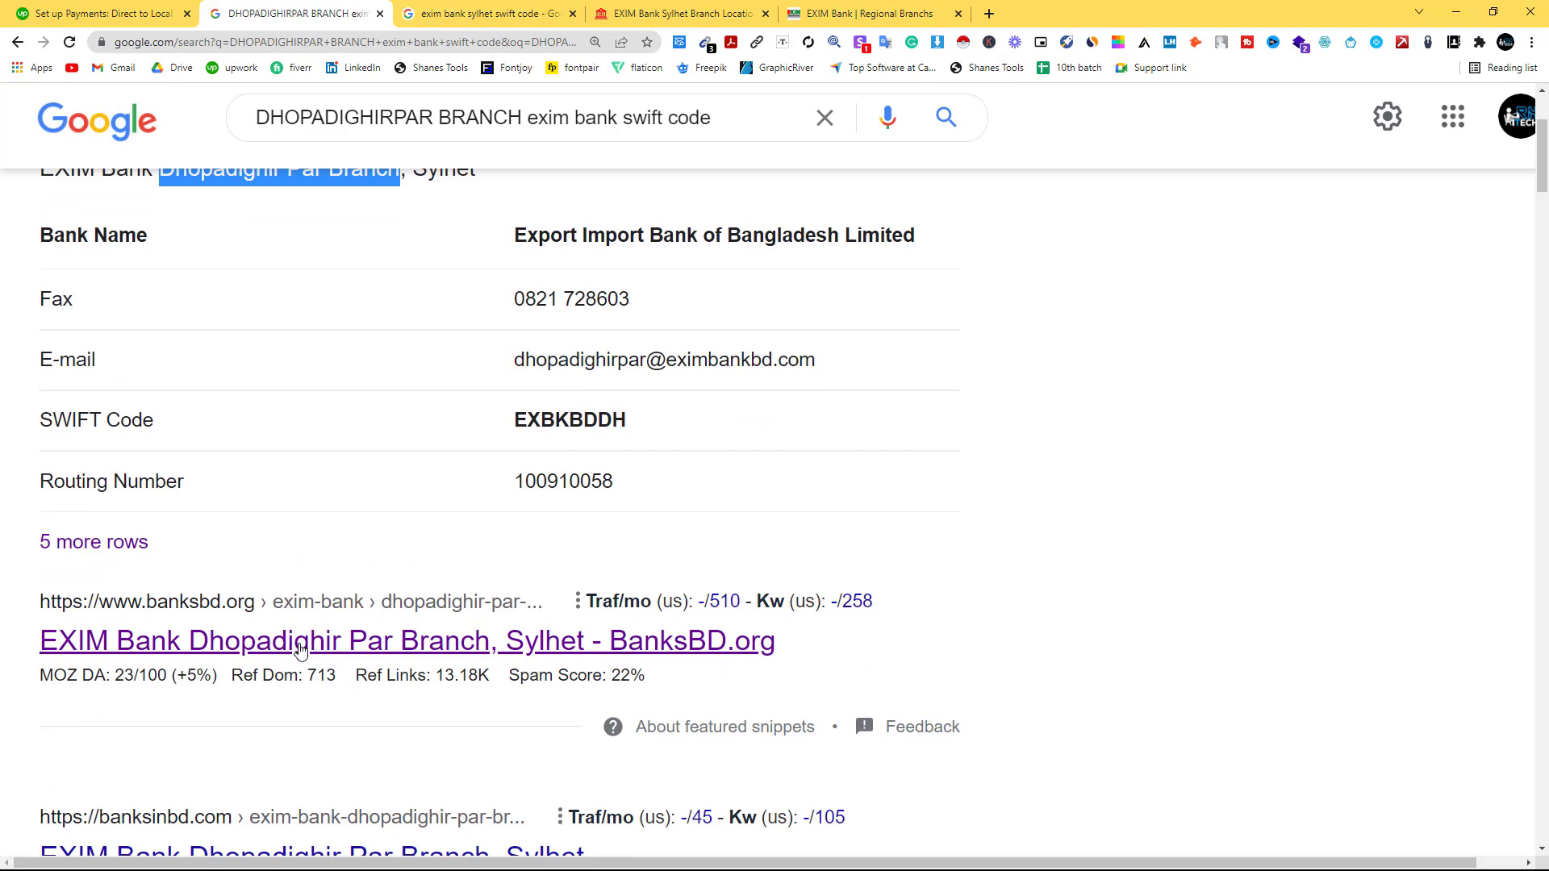
{"action": "left_click", "coordinate": [295, 645]}
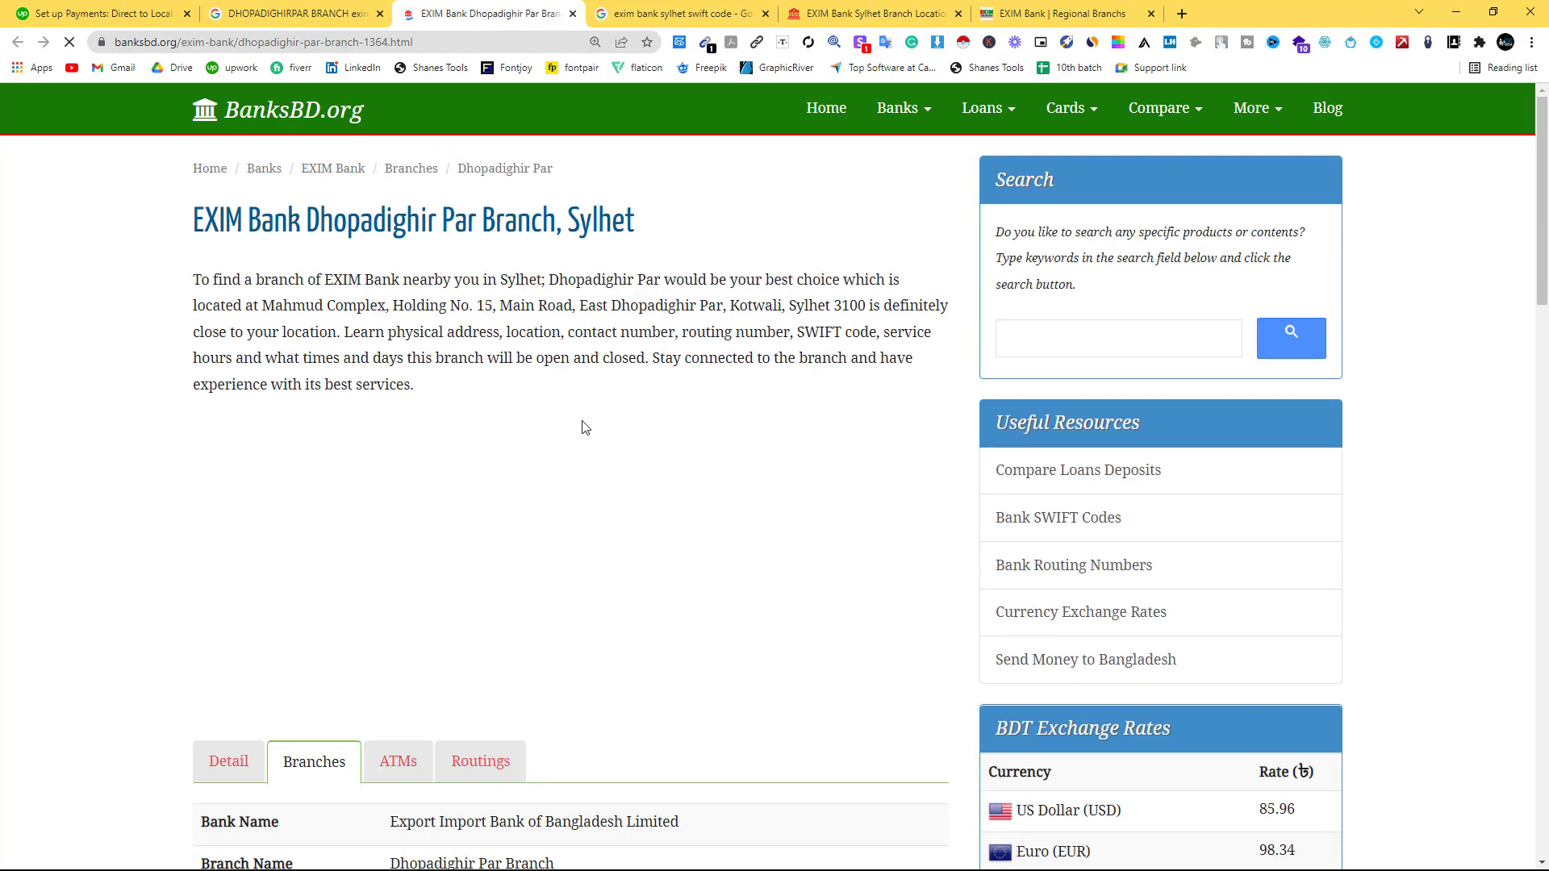
{"action": "scroll", "coordinate": [587, 434], "scroll_direction": "down", "scroll_amount": 3}
{"action": "scroll", "coordinate": [582, 433], "scroll_direction": "down", "scroll_amount": 3}
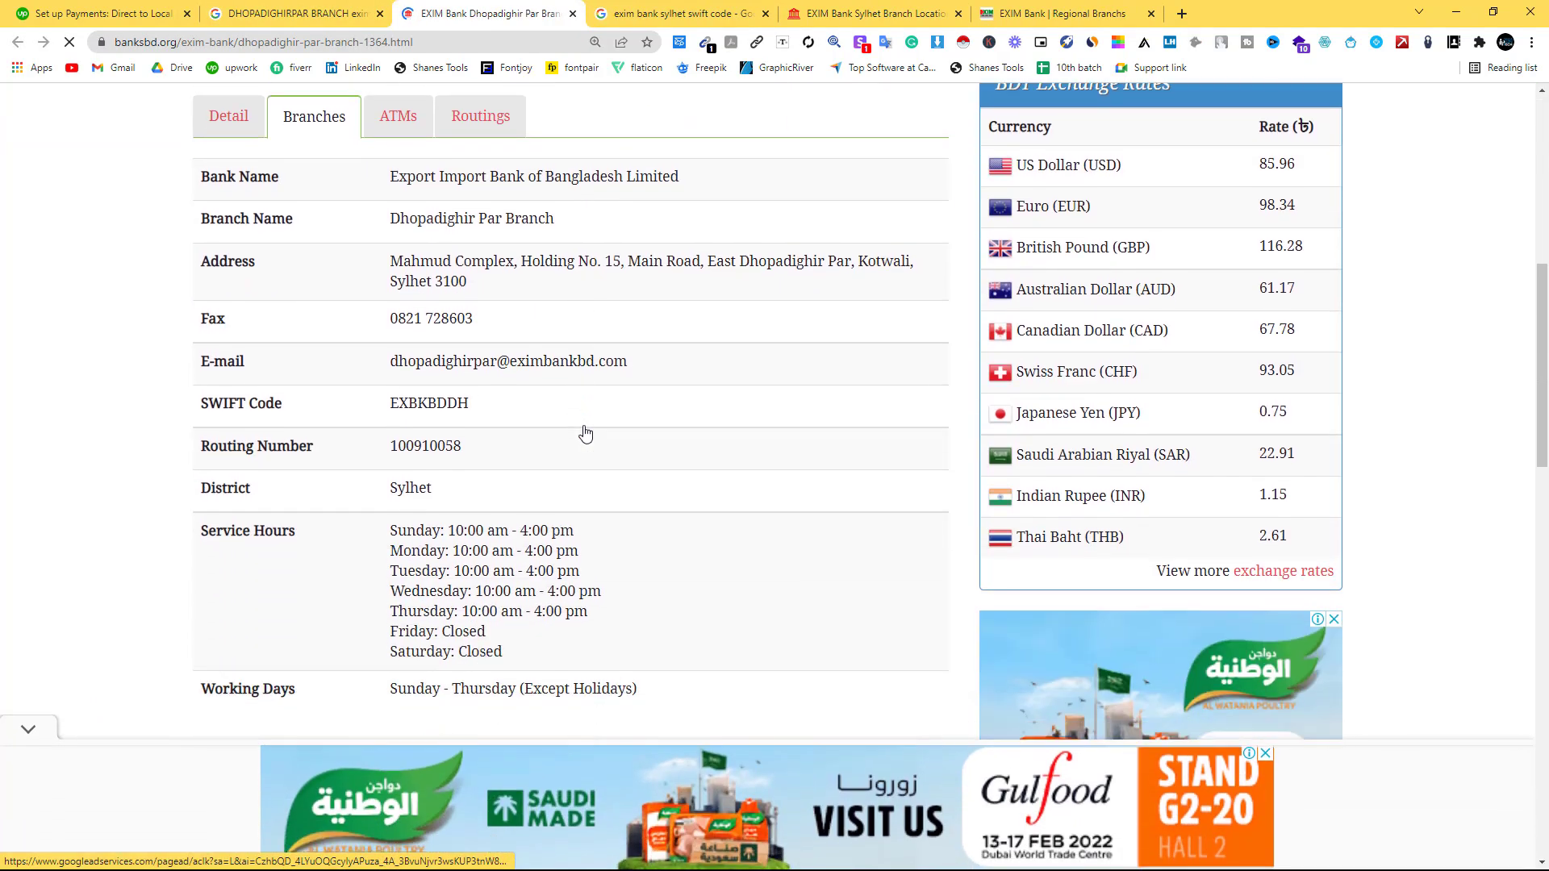
{"action": "left_click_drag", "start_coordinate": [393, 260], "coordinate": [476, 297]}
{"action": "right_click", "coordinate": [436, 280]}
{"action": "left_click", "coordinate": [428, 297]}
{"action": "left_click", "coordinate": [120, 18]}
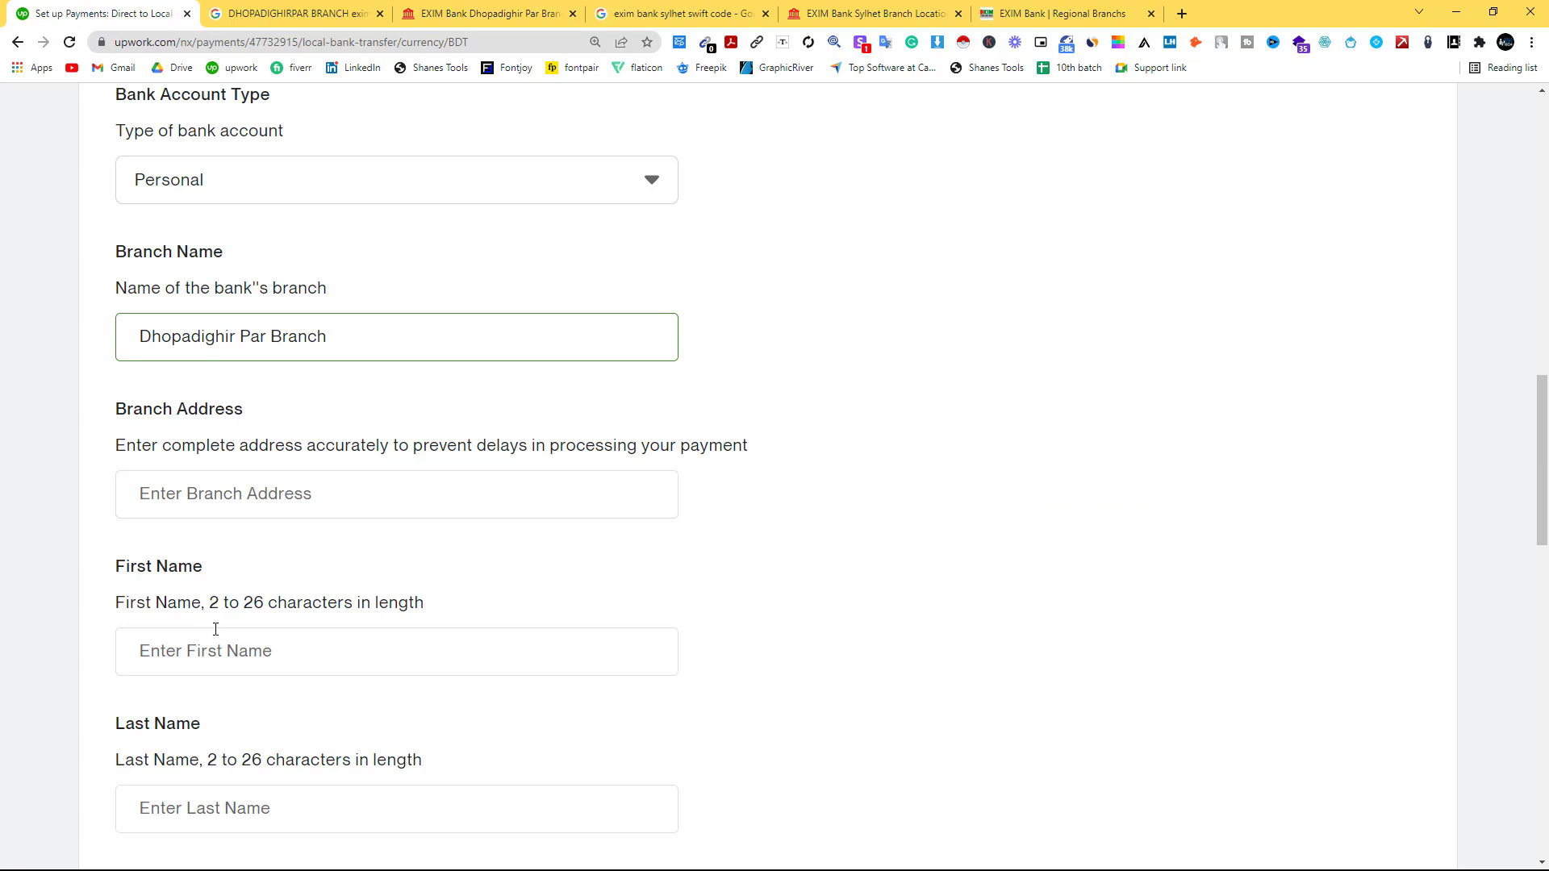
{"action": "left_click", "coordinate": [221, 499]}
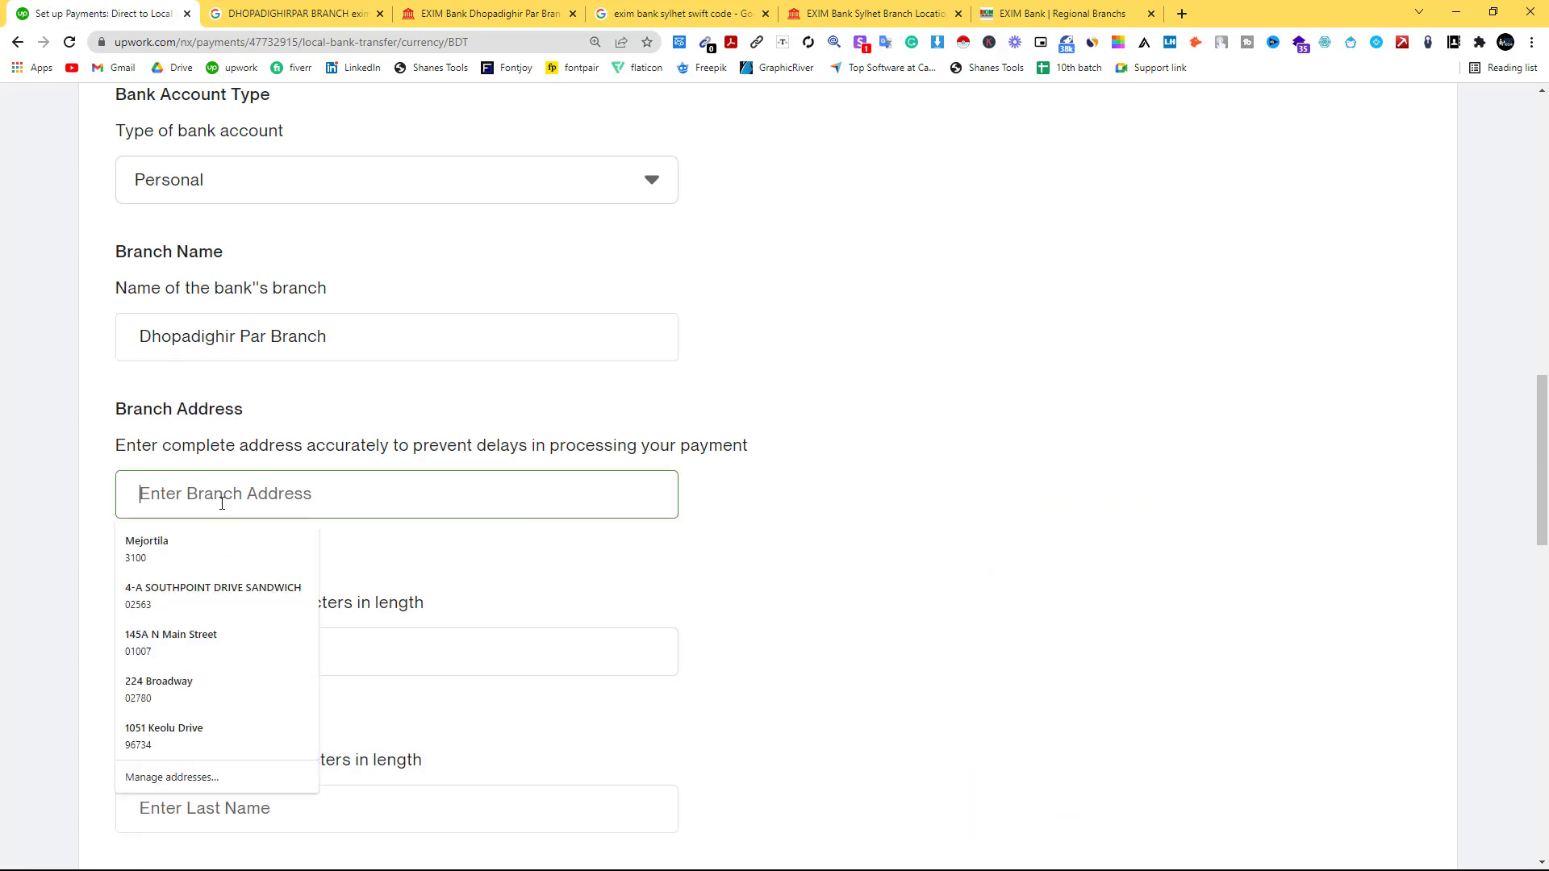
{"action": "right_click", "coordinate": [222, 505]}
{"action": "left_click", "coordinate": [263, 627]}
Enter the account holder's first and last names.
{"action": "key", "text": "Tab"}
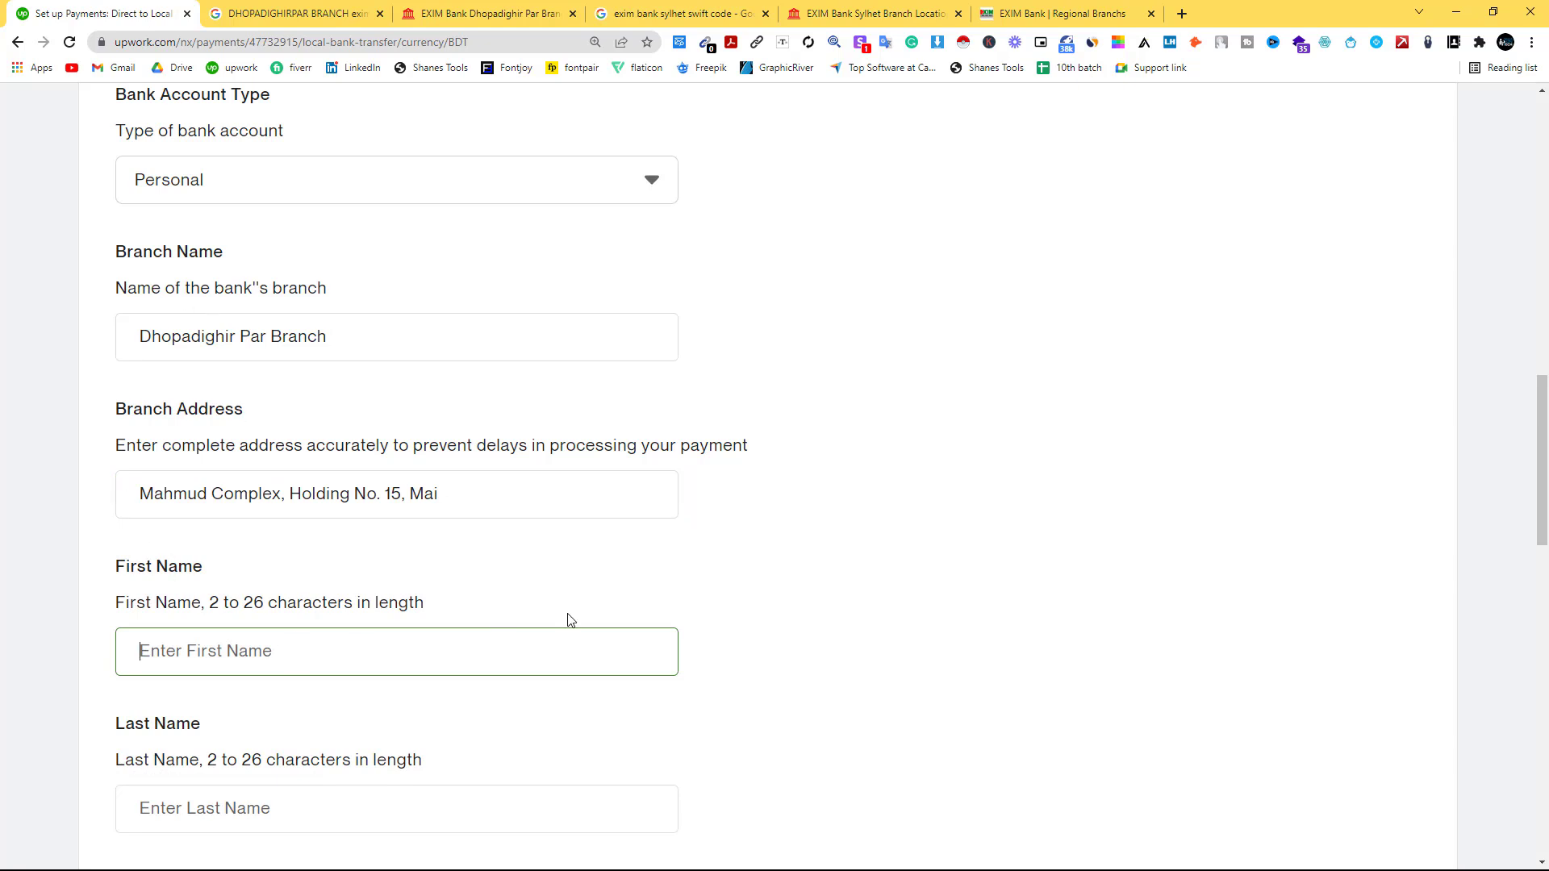
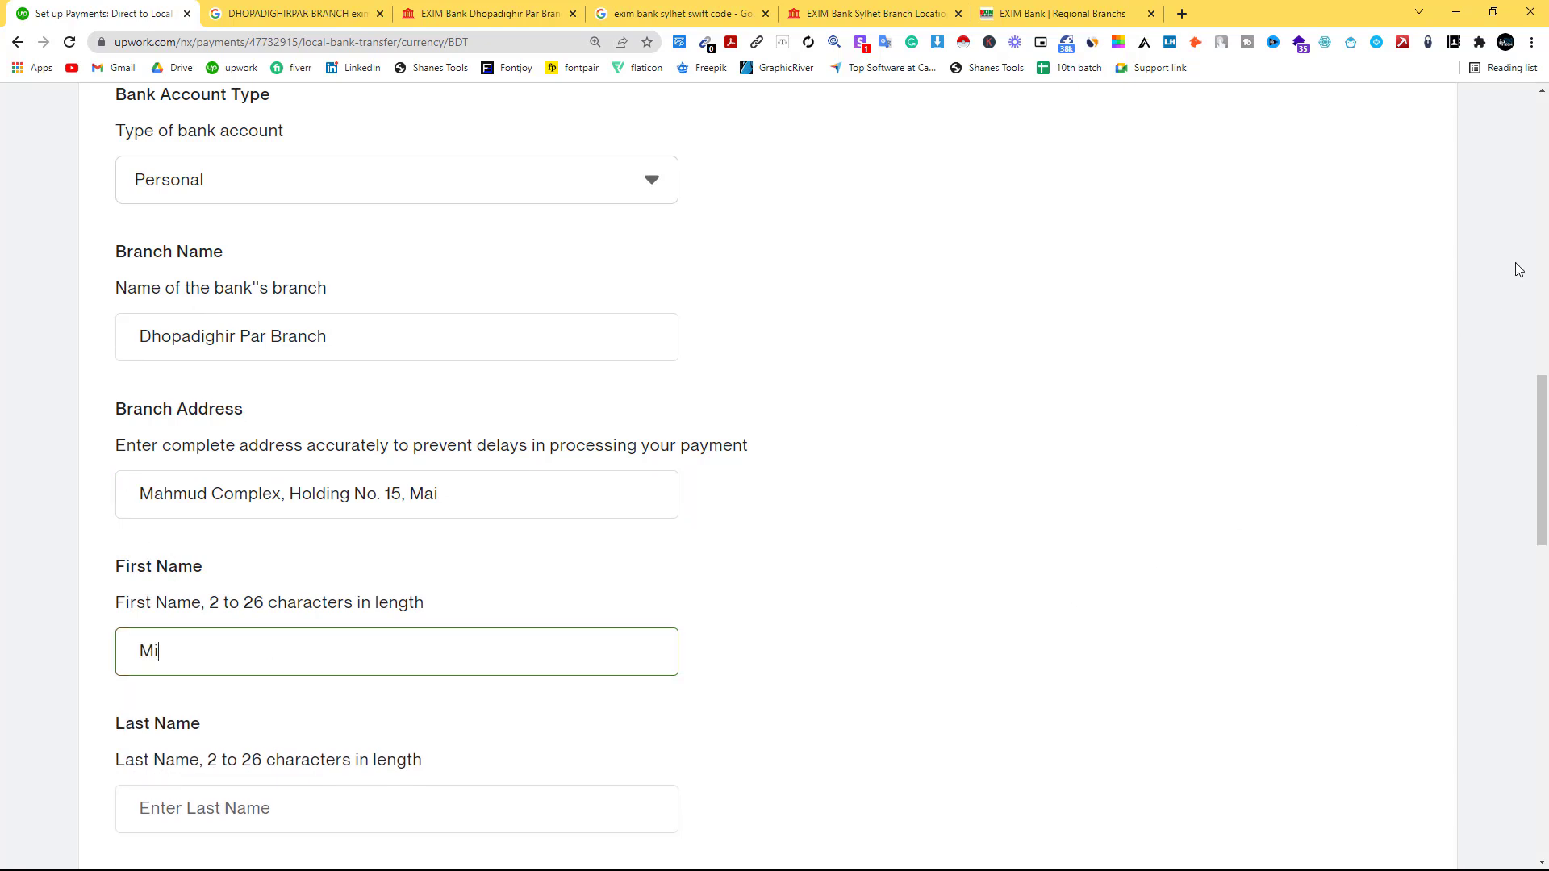
{"action": "scroll", "coordinate": [1055, 584], "scroll_direction": "down", "scroll_amount": 3}
{"action": "left_click", "coordinate": [207, 572]}
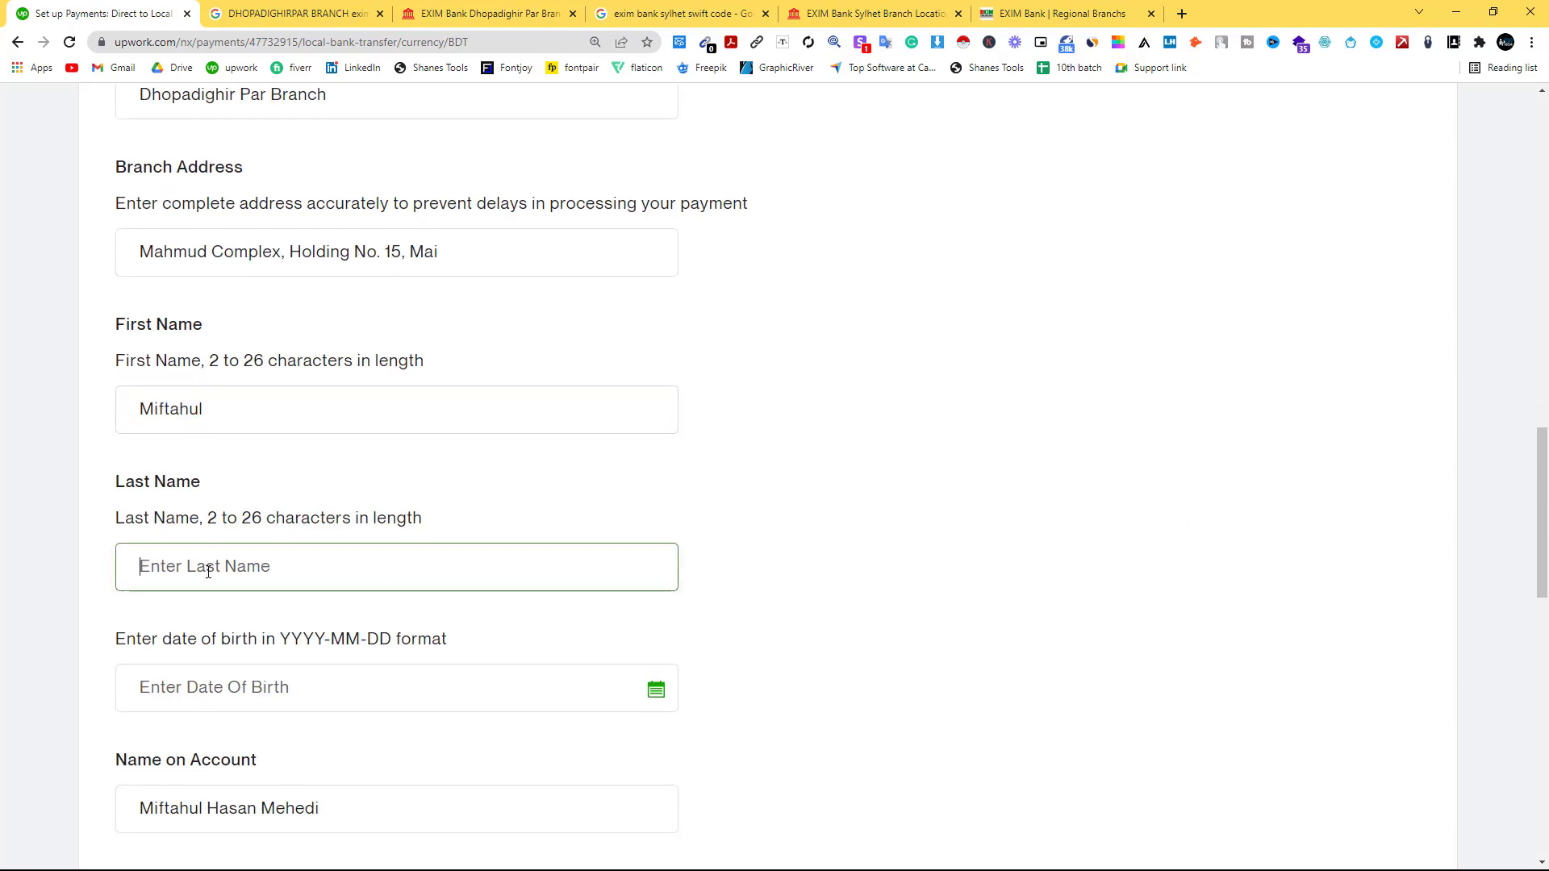
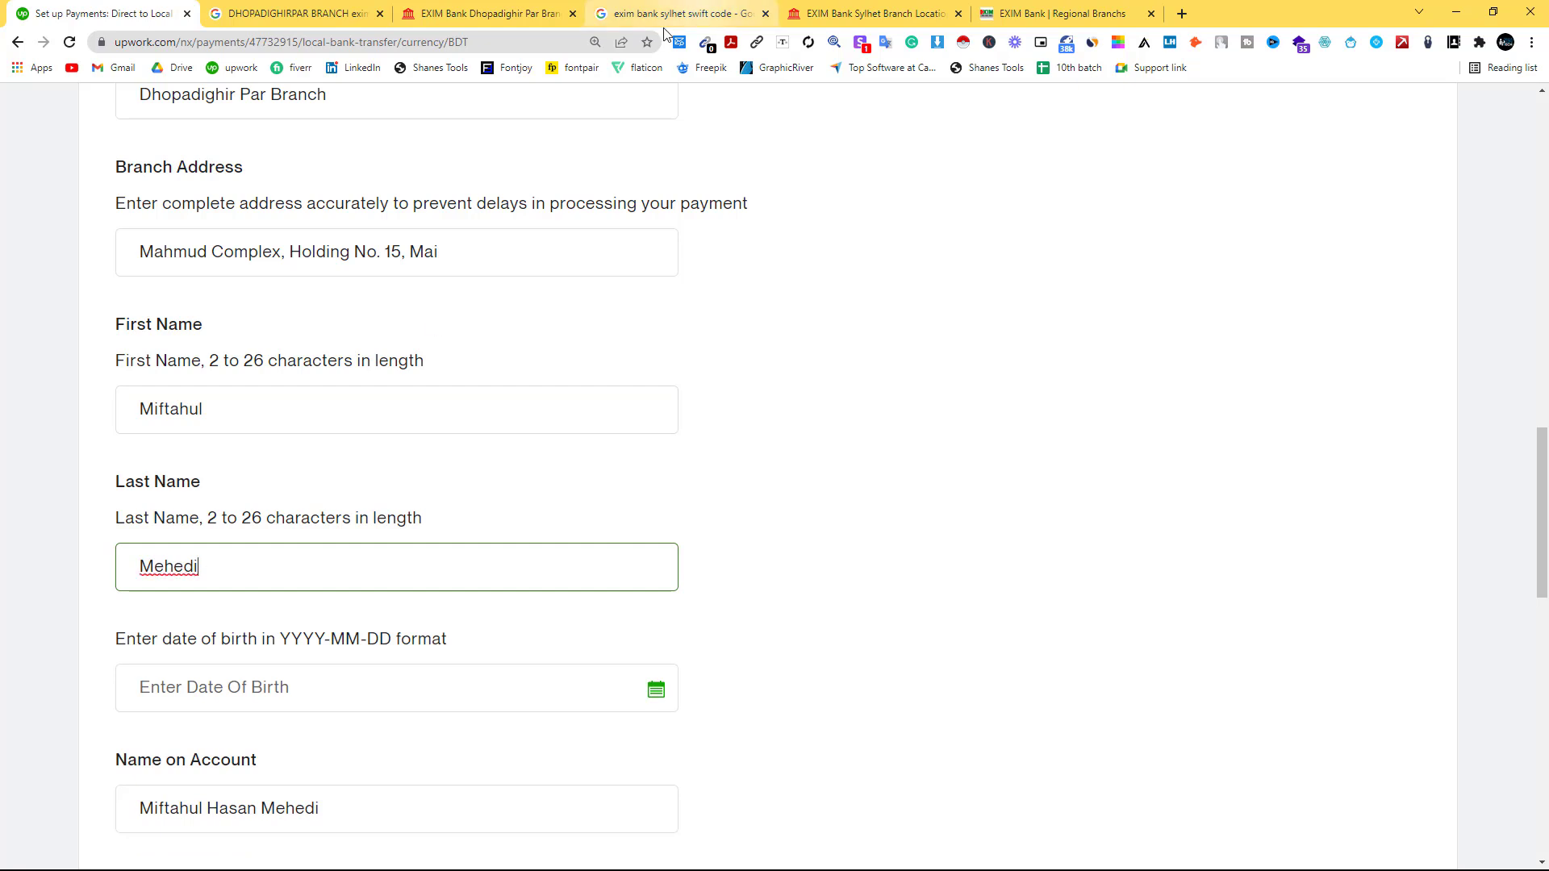
{"action": "scroll", "coordinate": [218, 635], "scroll_direction": "down", "scroll_amount": 2}
{"action": "left_click_drag", "start_coordinate": [284, 476], "coordinate": [328, 476]}
{"action": "left_click", "coordinate": [221, 529]}
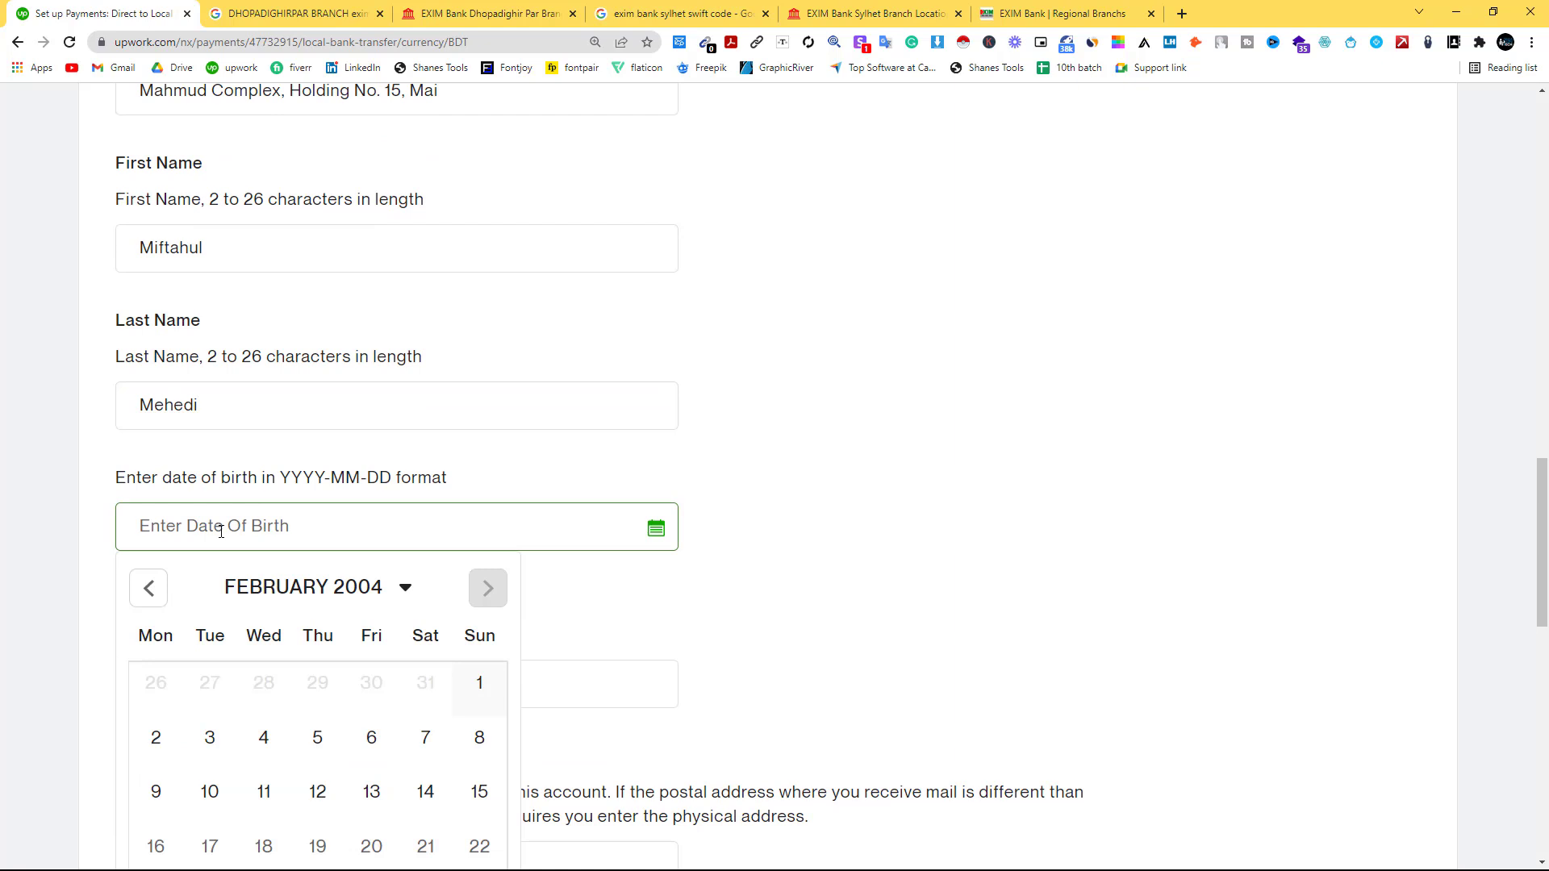
Choose the birth month and year in the date-of-birth picker and apply them.
{"action": "key", "text": "Escape"}
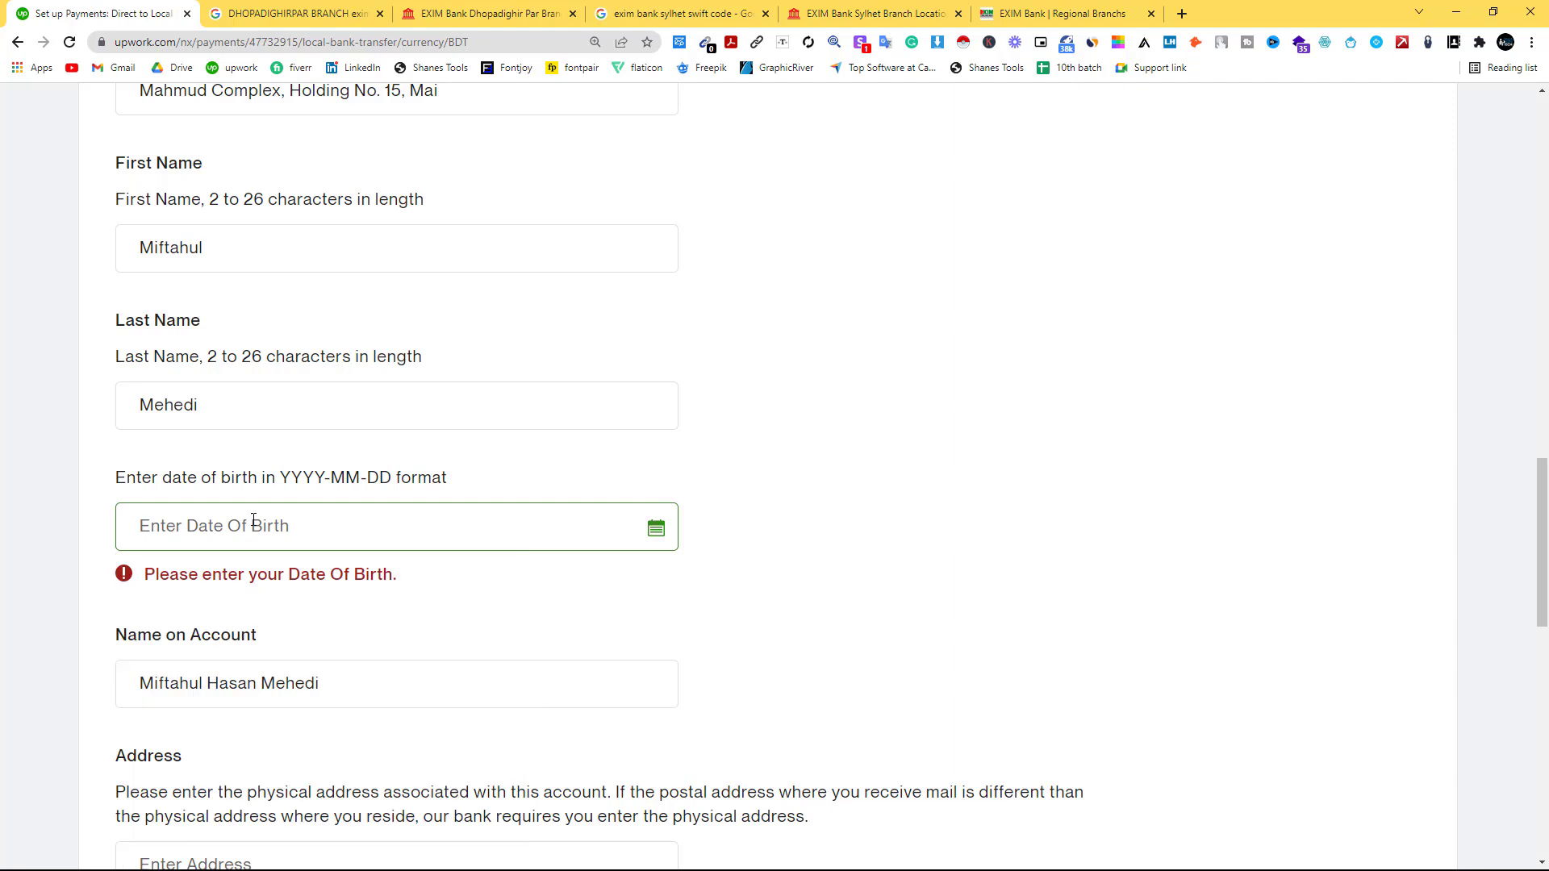
{"action": "left_click", "coordinate": [252, 520]}
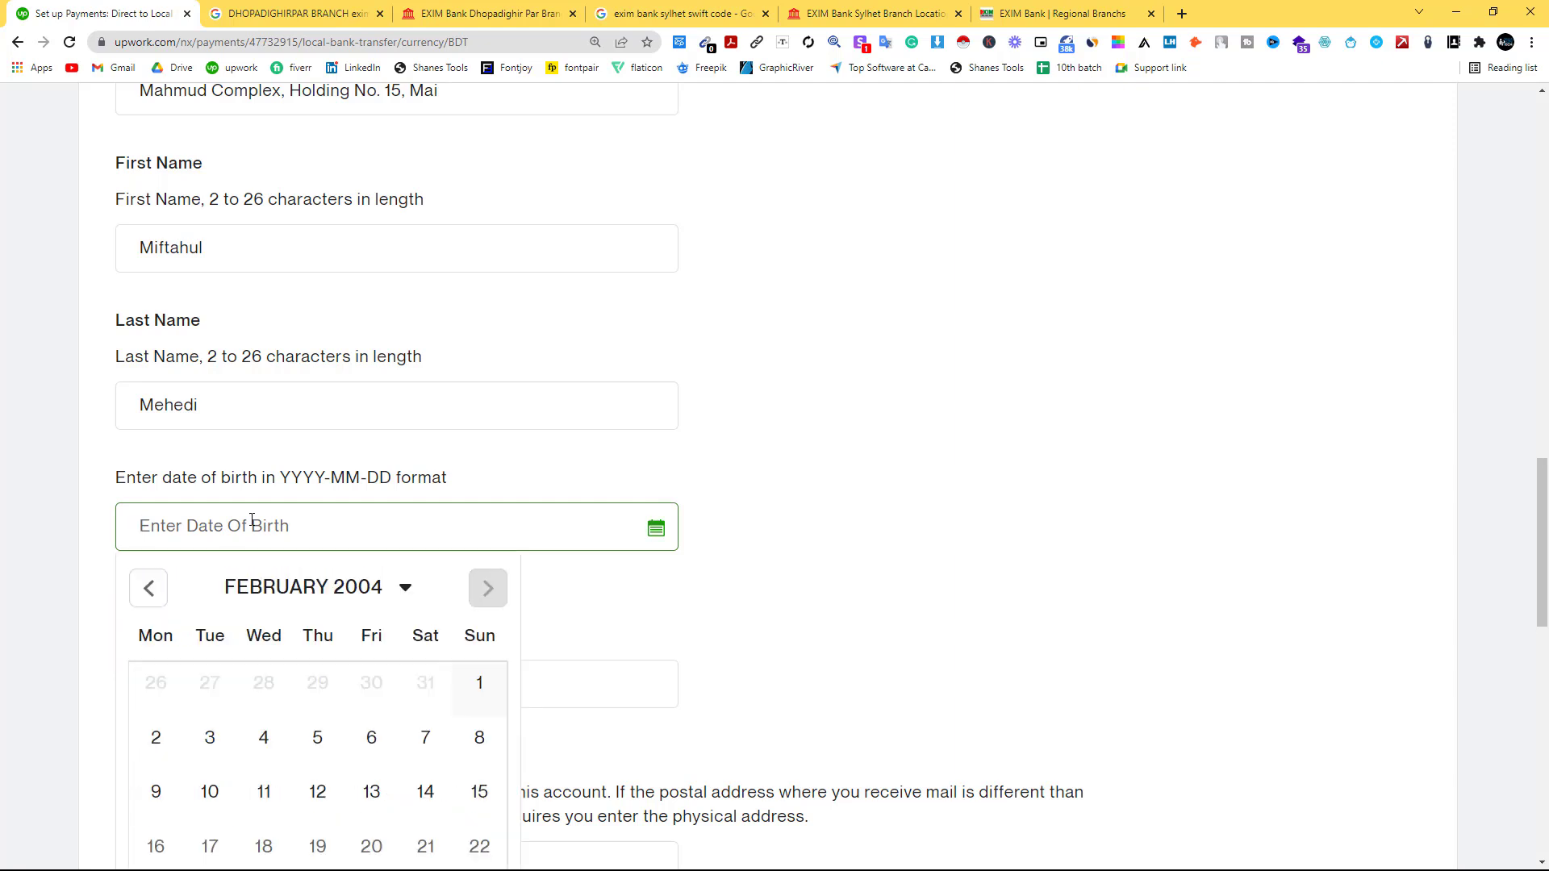
{"action": "left_click", "coordinate": [405, 591]}
{"action": "scroll", "coordinate": [339, 709], "scroll_direction": "down", "scroll_amount": 4}
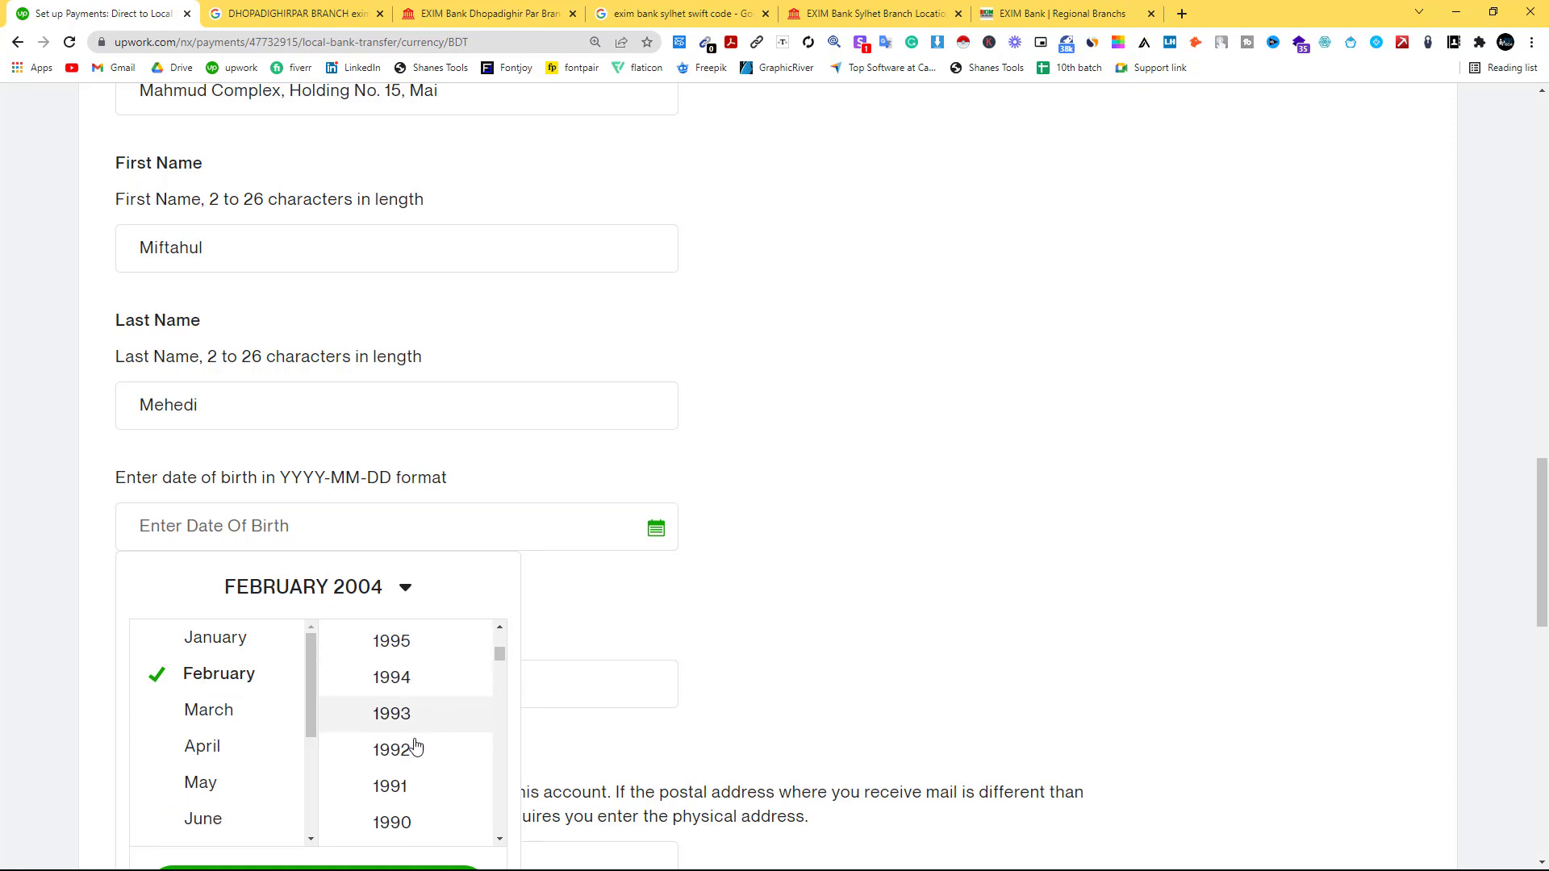
{"action": "scroll", "coordinate": [412, 795], "scroll_direction": "down", "scroll_amount": 1}
{"action": "scroll", "coordinate": [414, 797], "scroll_direction": "up", "scroll_amount": 1}
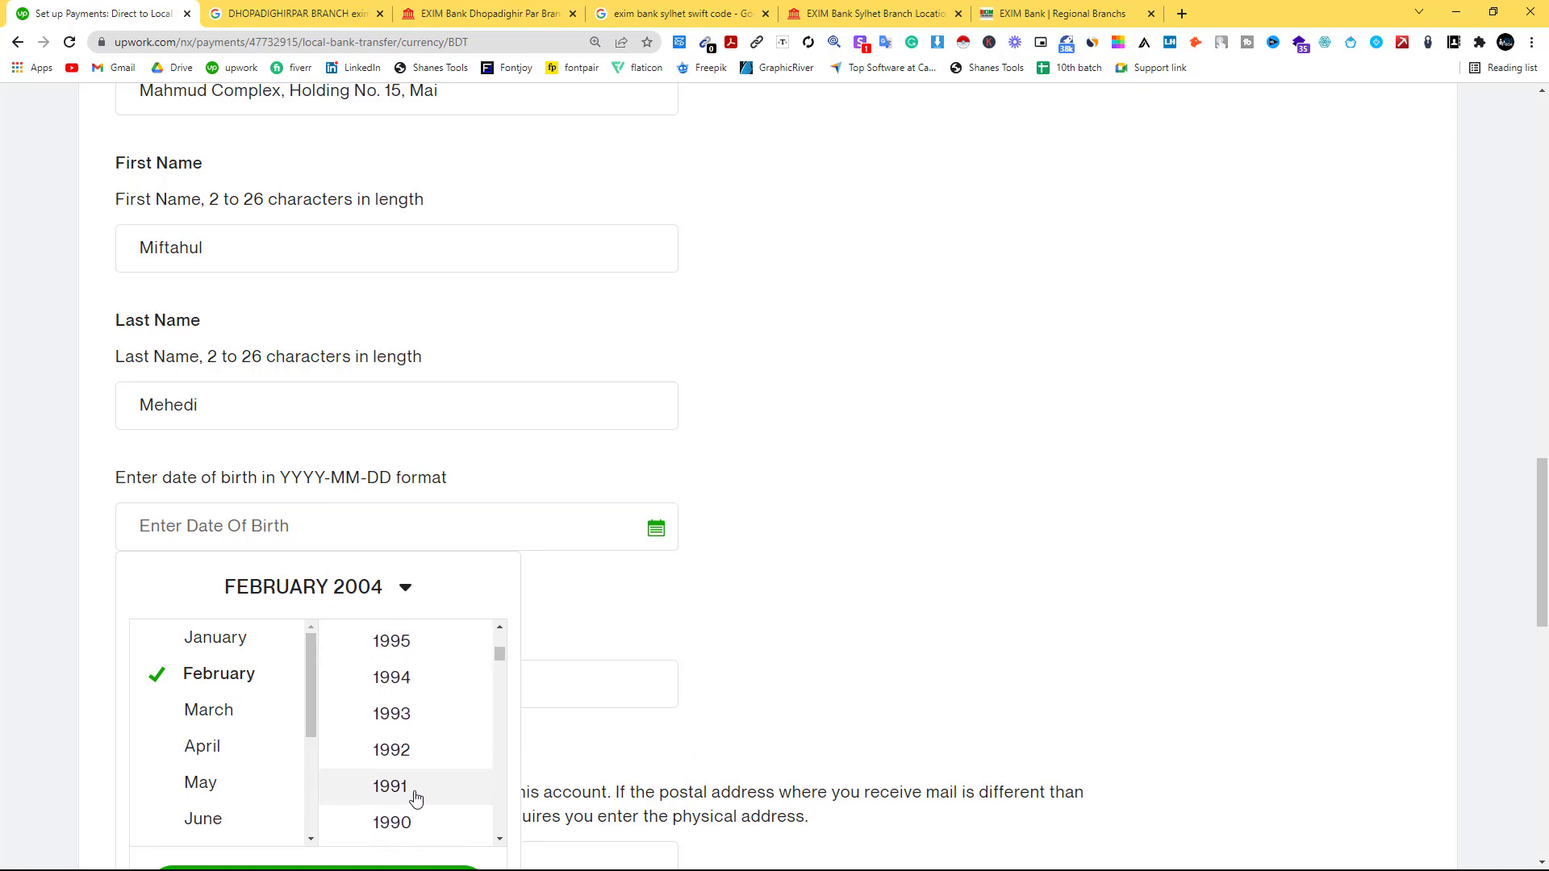
{"action": "left_click", "coordinate": [405, 690]}
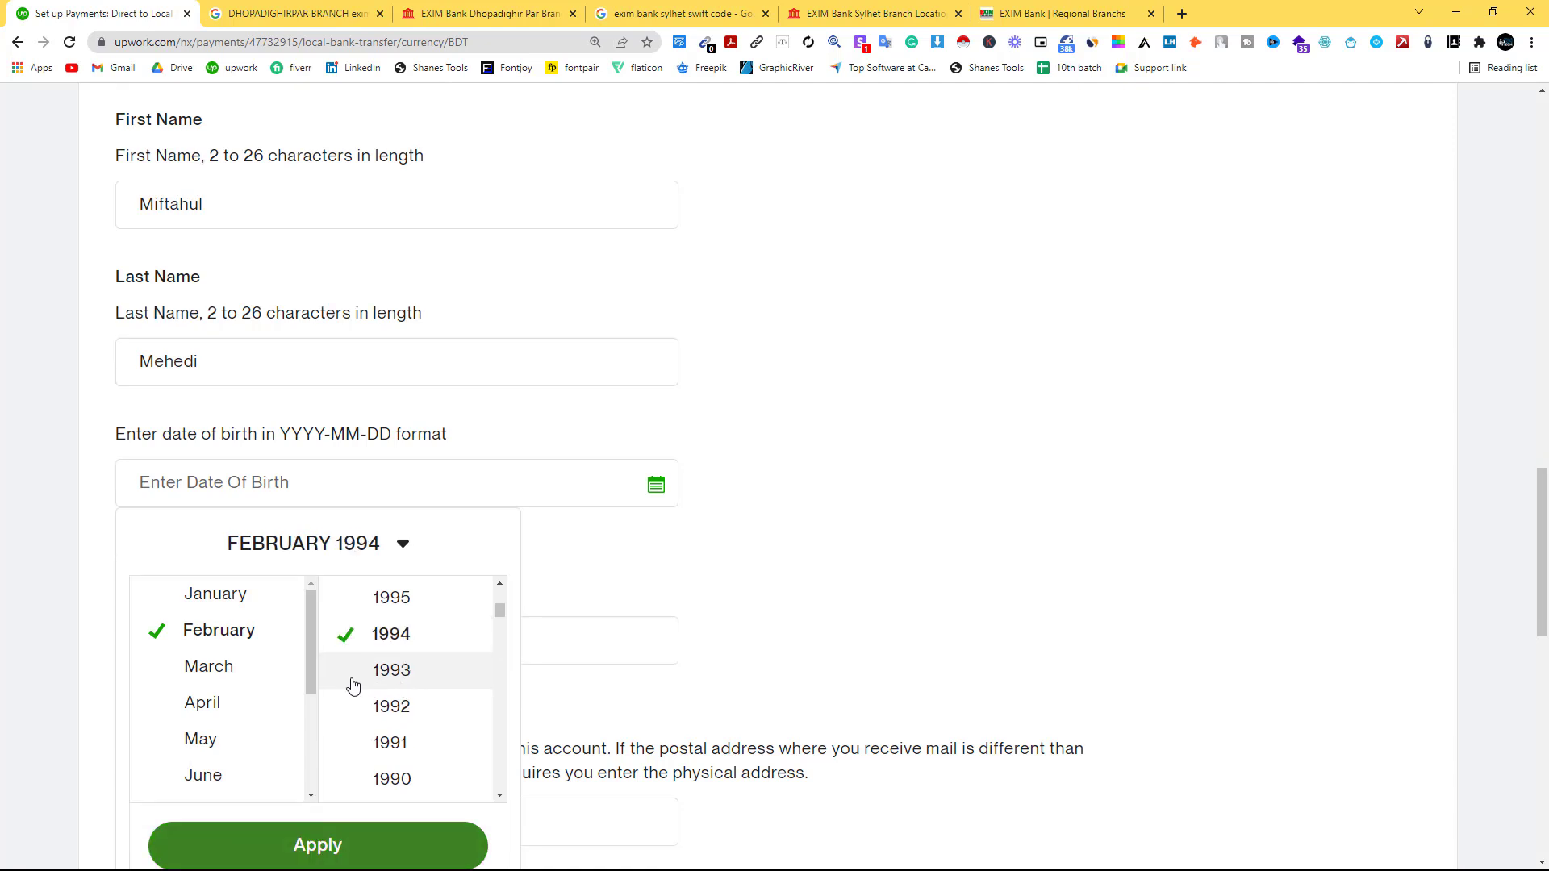
{"action": "left_click", "coordinate": [224, 607]}
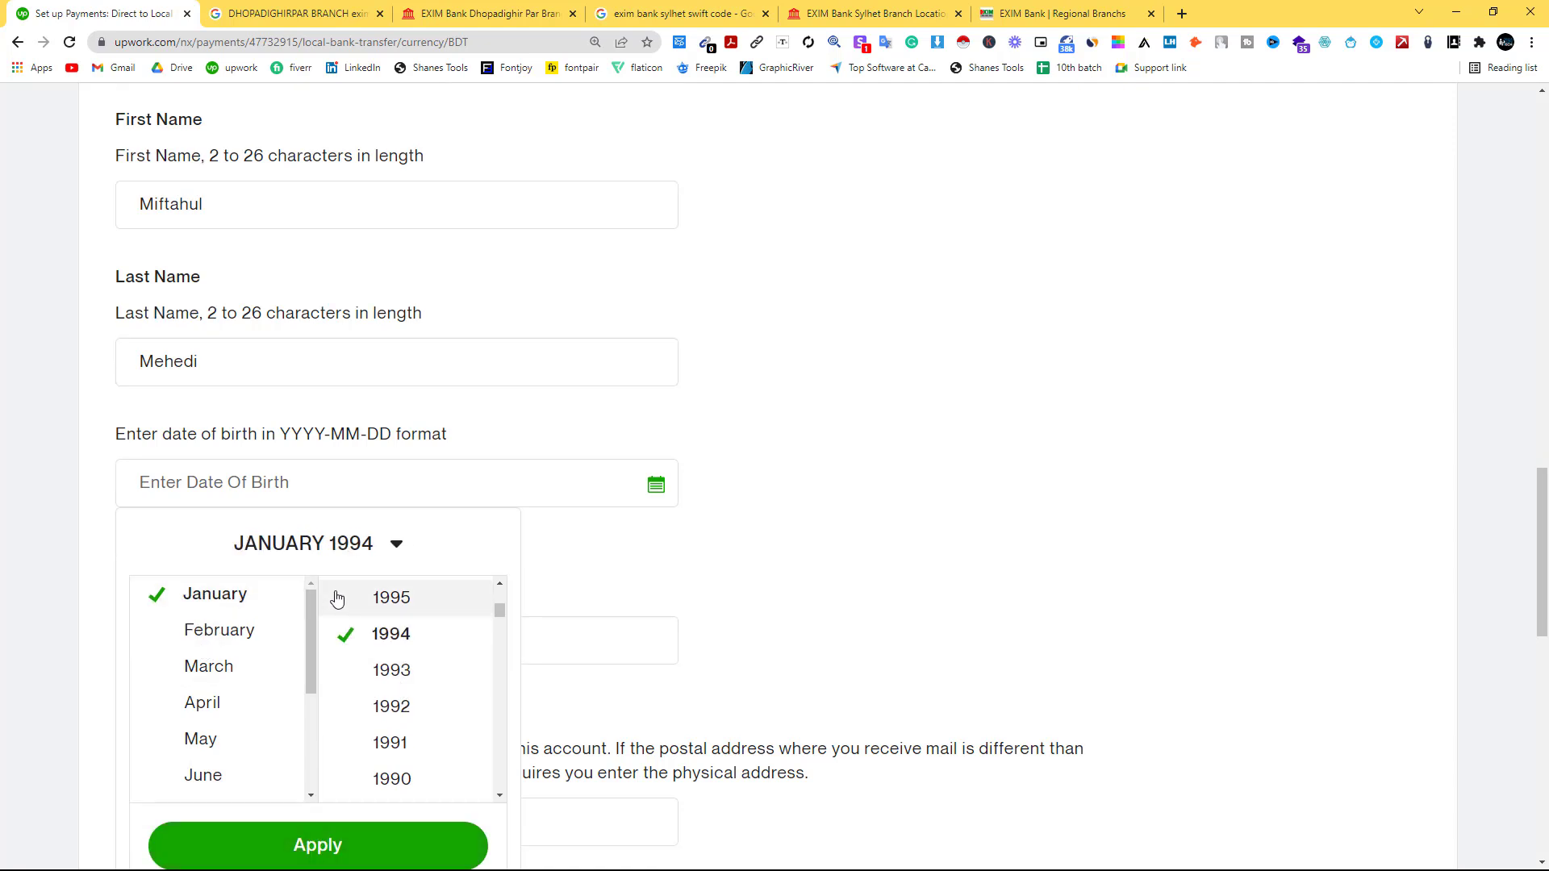
{"action": "scroll", "coordinate": [335, 638], "scroll_direction": "down", "scroll_amount": 2}
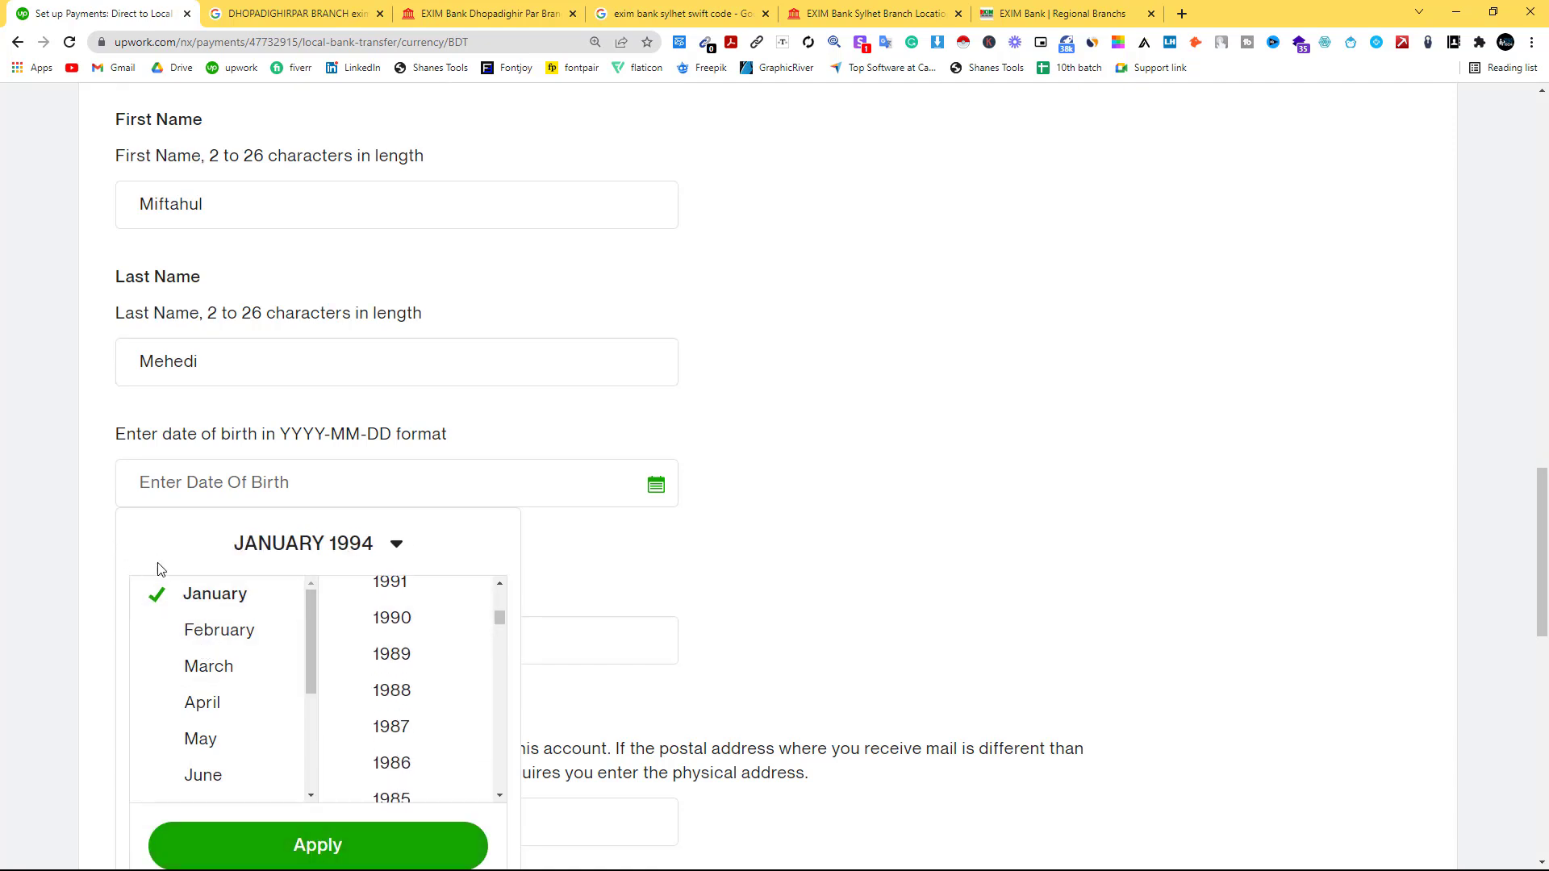
{"action": "scroll", "coordinate": [208, 662], "scroll_direction": "down", "scroll_amount": 3}
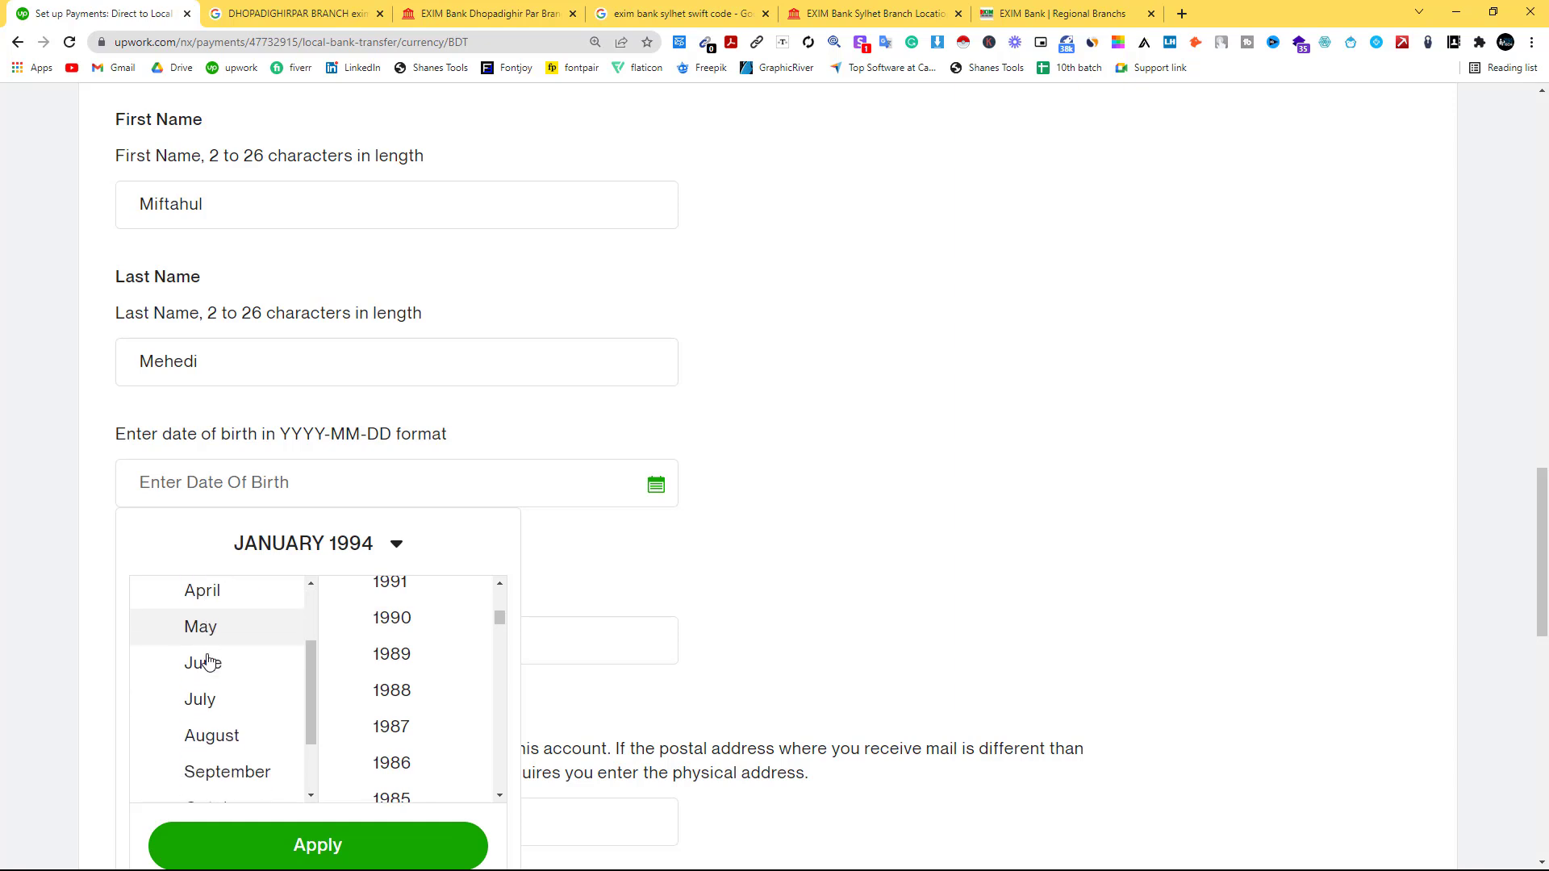
{"action": "left_click", "coordinate": [321, 844]}
Pick the birth day and fill in the Name on Account field.
{"action": "scroll", "coordinate": [355, 738], "scroll_direction": "down", "scroll_amount": 1}
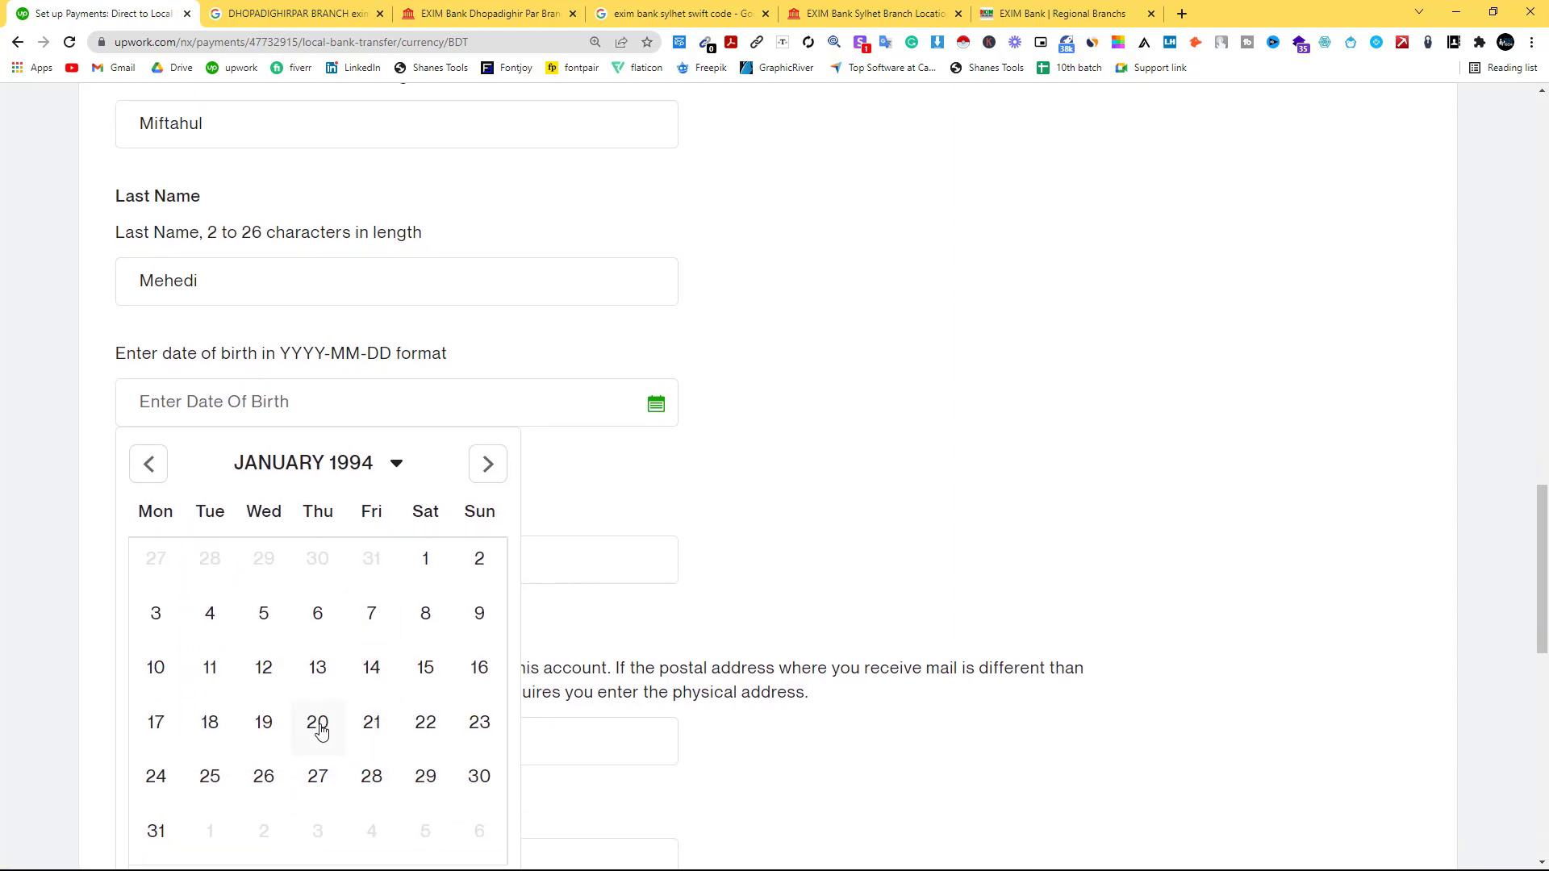
{"action": "left_click", "coordinate": [318, 726]}
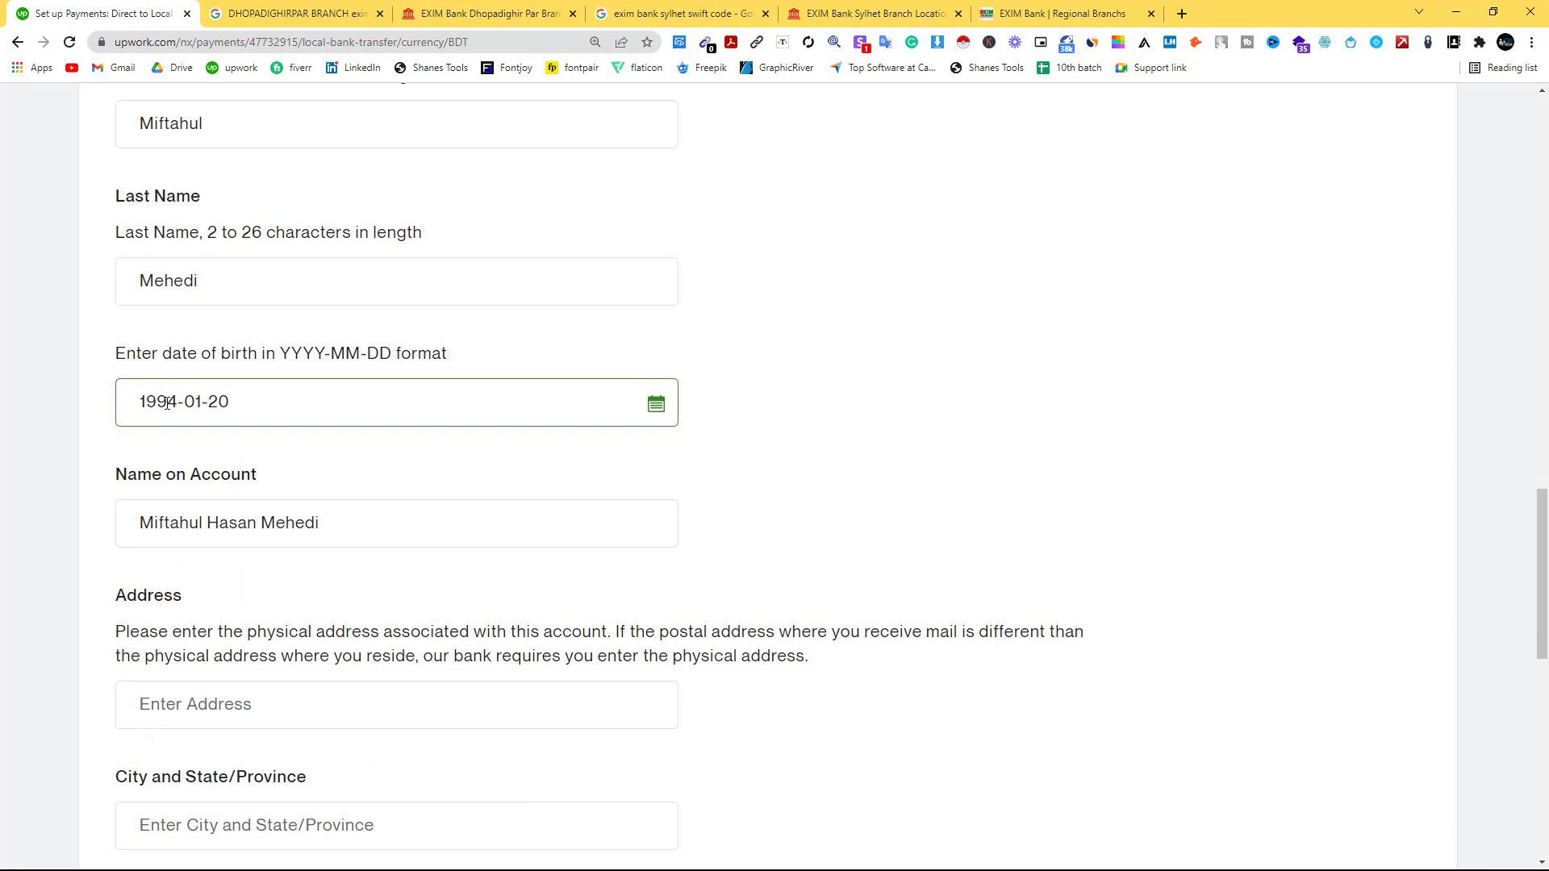
{"action": "left_click", "coordinate": [183, 491]}
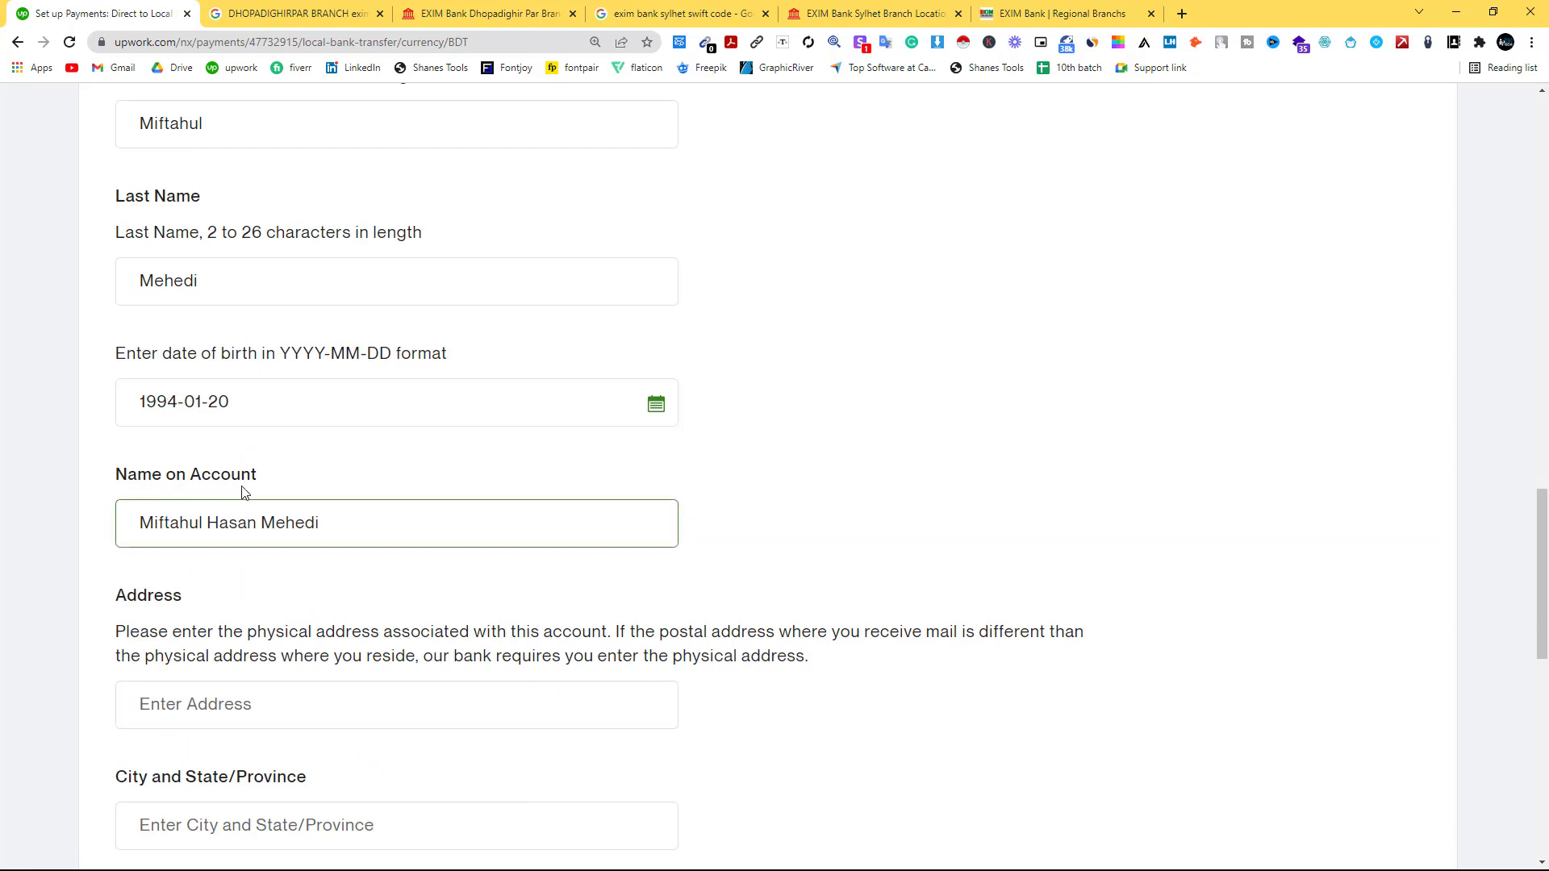
{"action": "left_click", "coordinate": [321, 581]}
{"action": "scroll", "coordinate": [355, 580], "scroll_direction": "down", "scroll_amount": 3}
Autofill the holder's street address from a saved address and retype the correct city.
{"action": "left_click", "coordinate": [168, 367]}
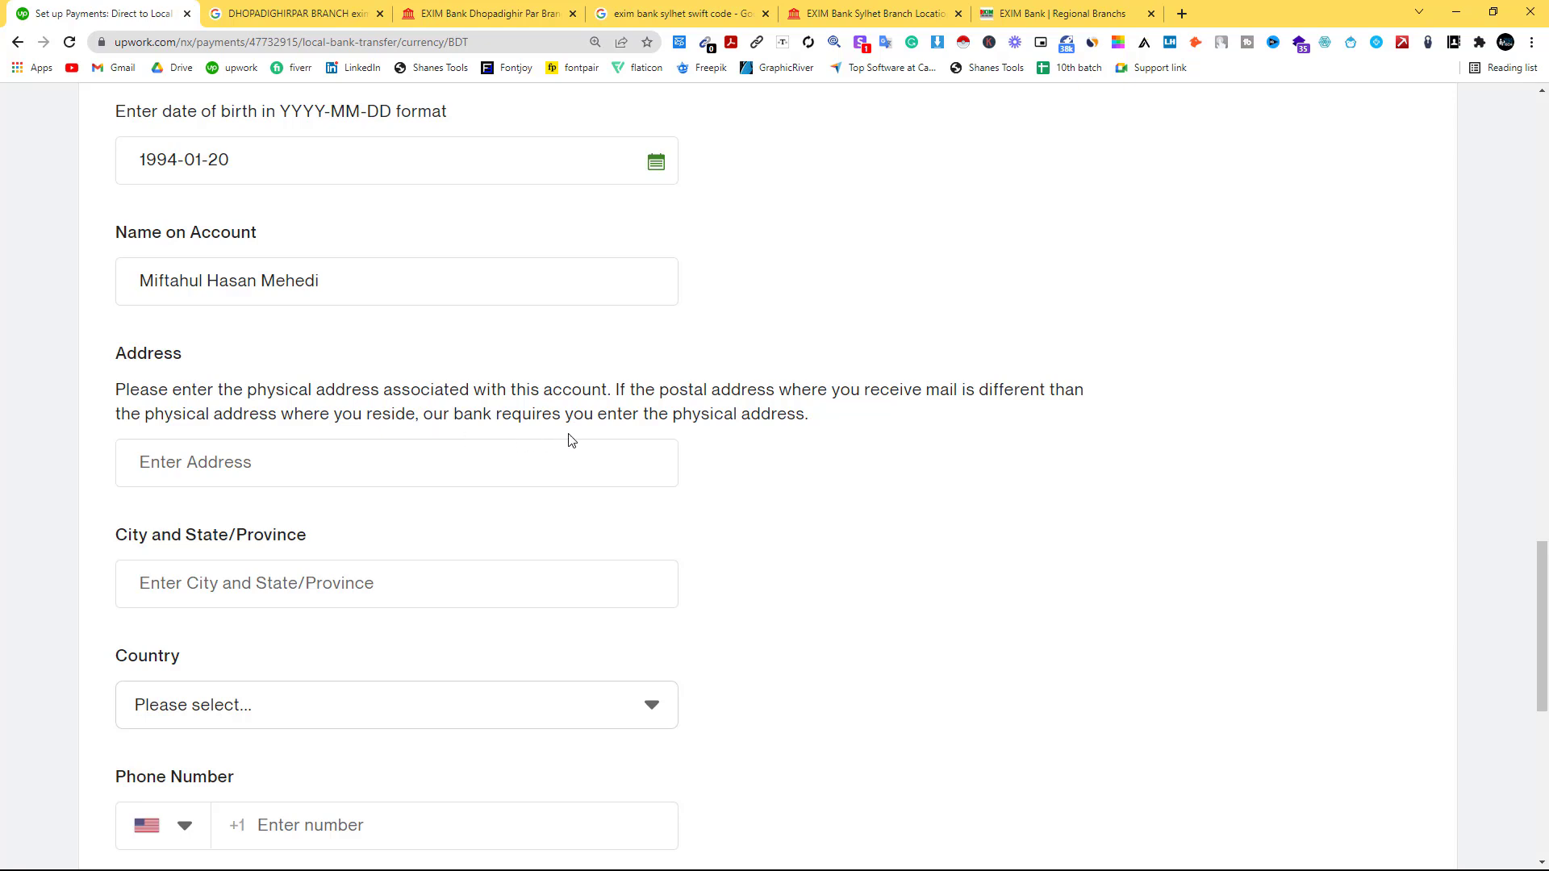
{"action": "left_click", "coordinate": [192, 458]}
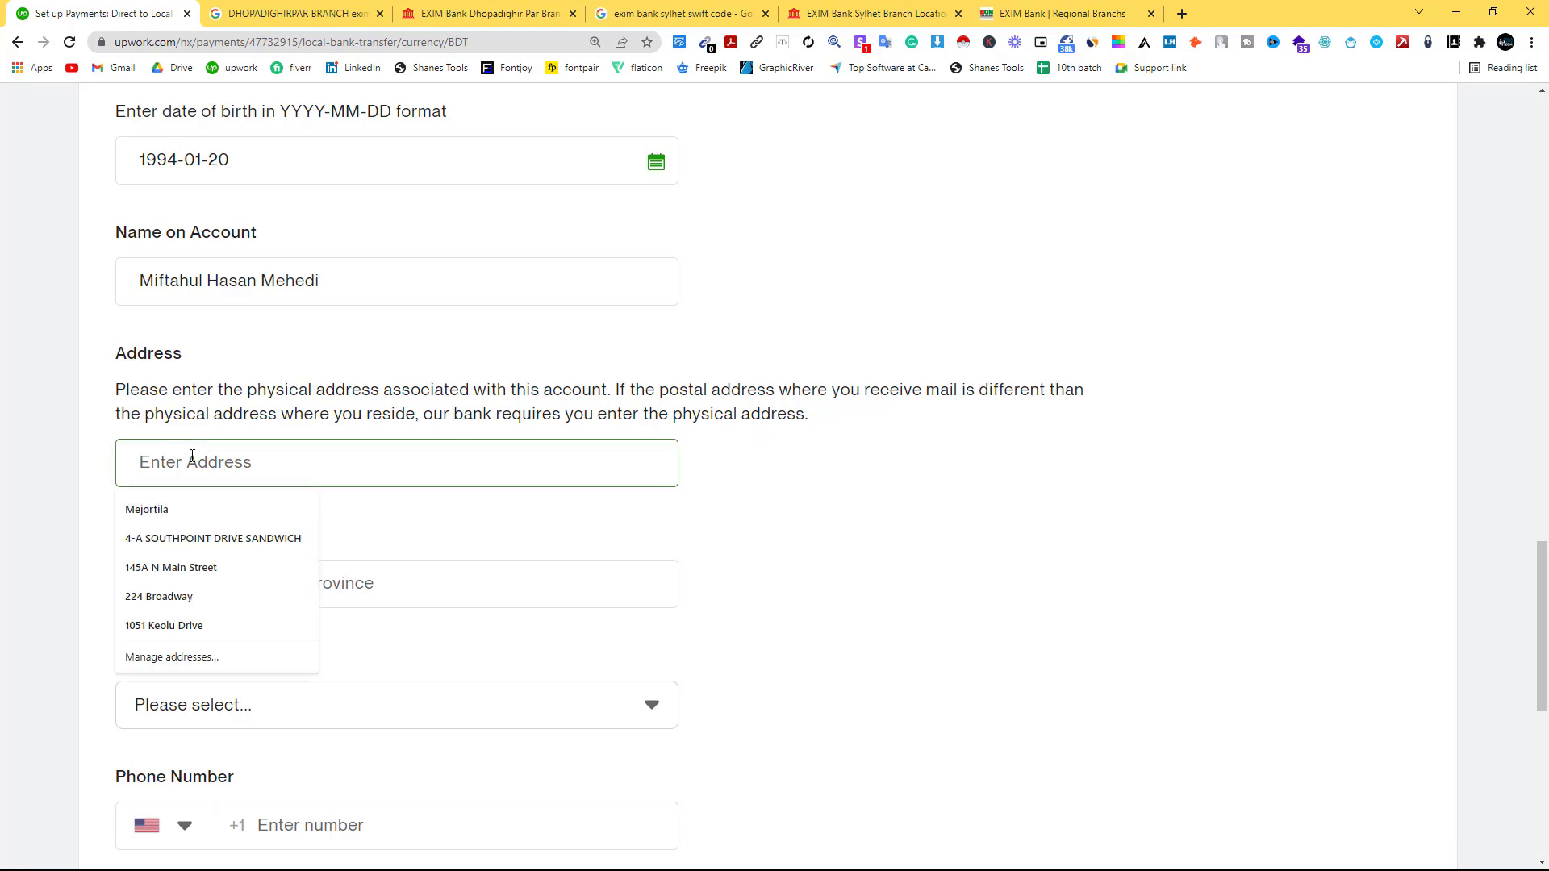
{"action": "left_click", "coordinate": [192, 568]}
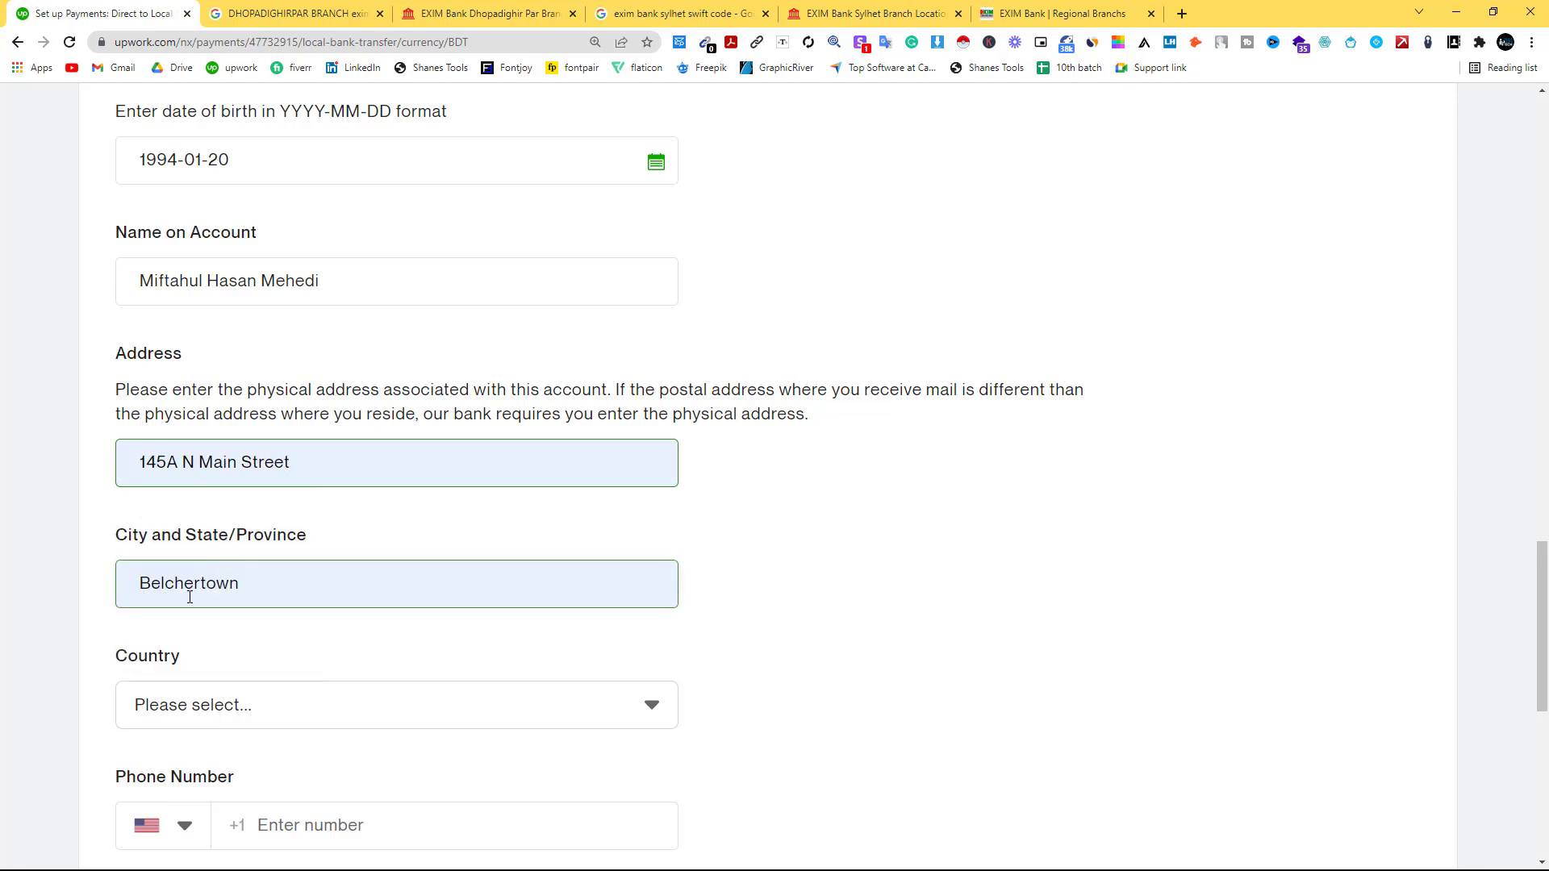
{"action": "left_click_drag", "start_coordinate": [230, 596], "coordinate": [93, 599]}
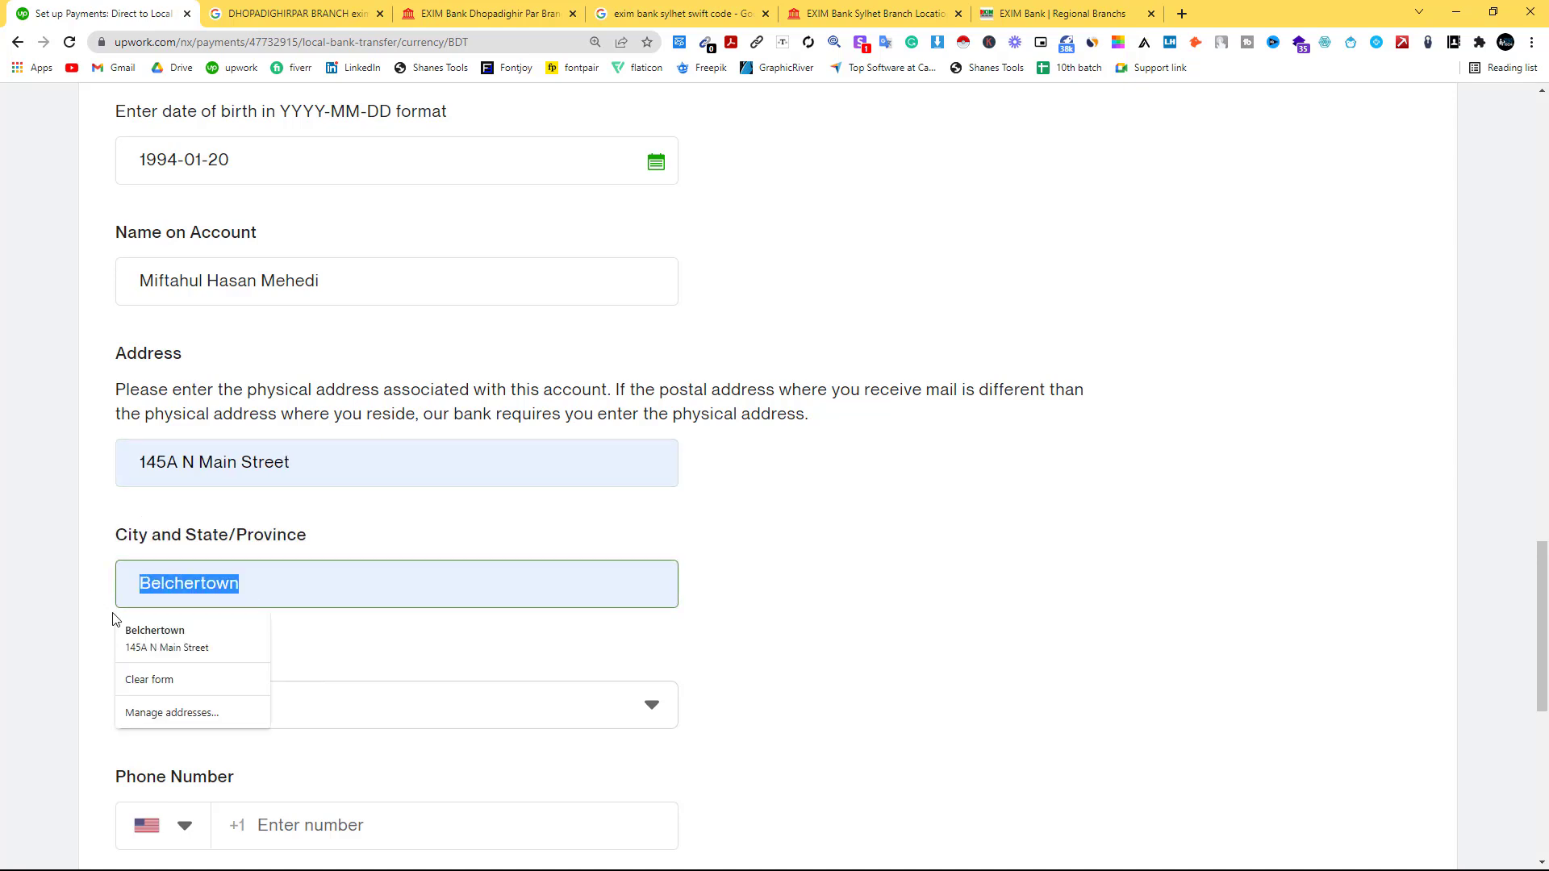
{"action": "type", "text": "m"}
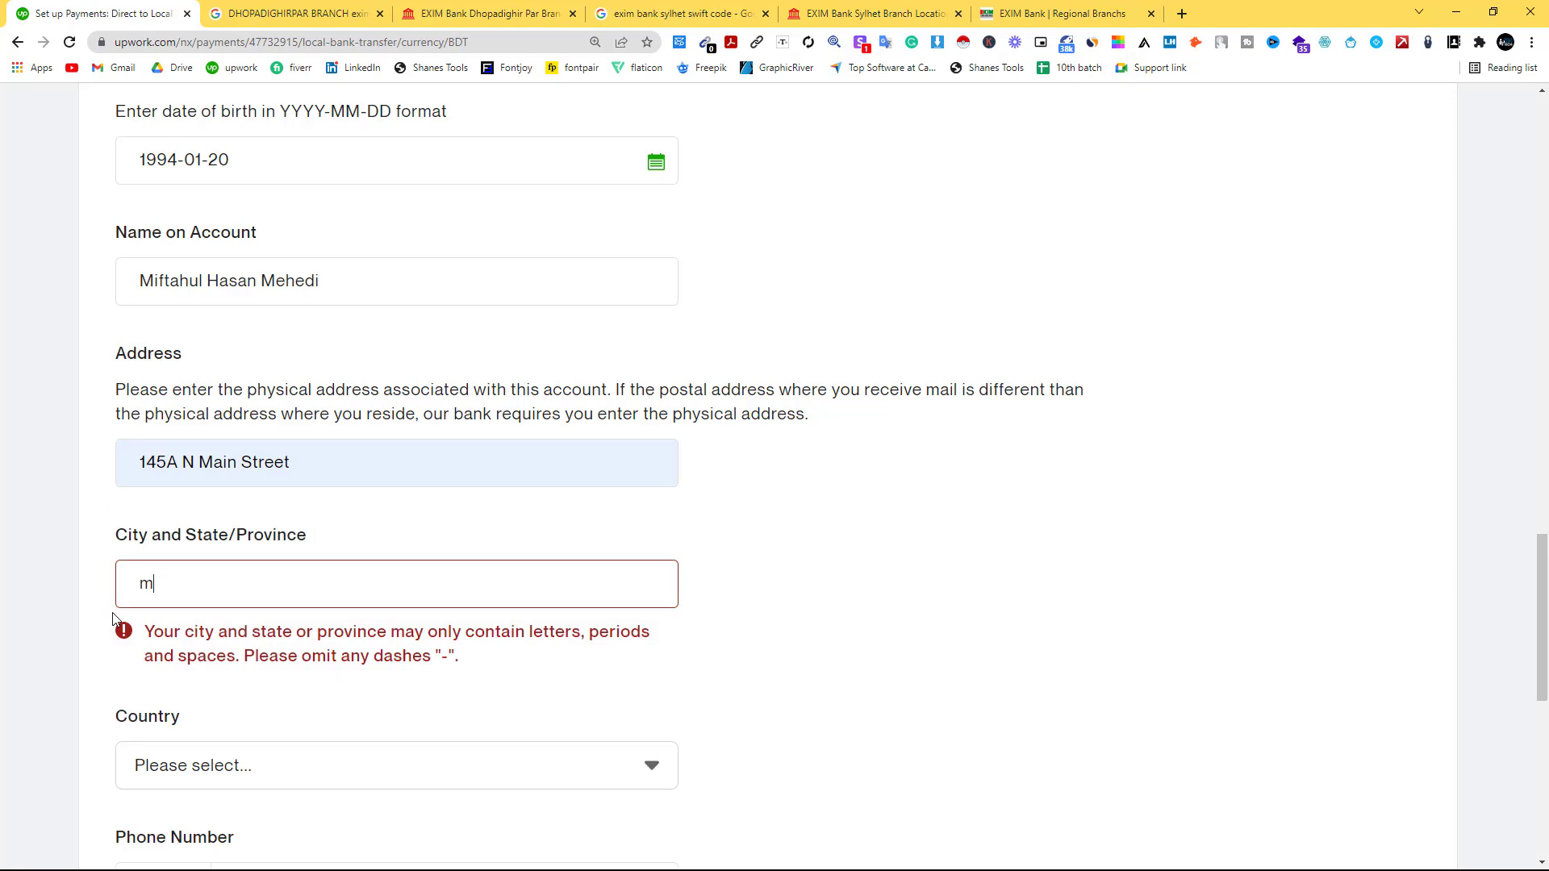
{"action": "type", "text": "ejorti"}
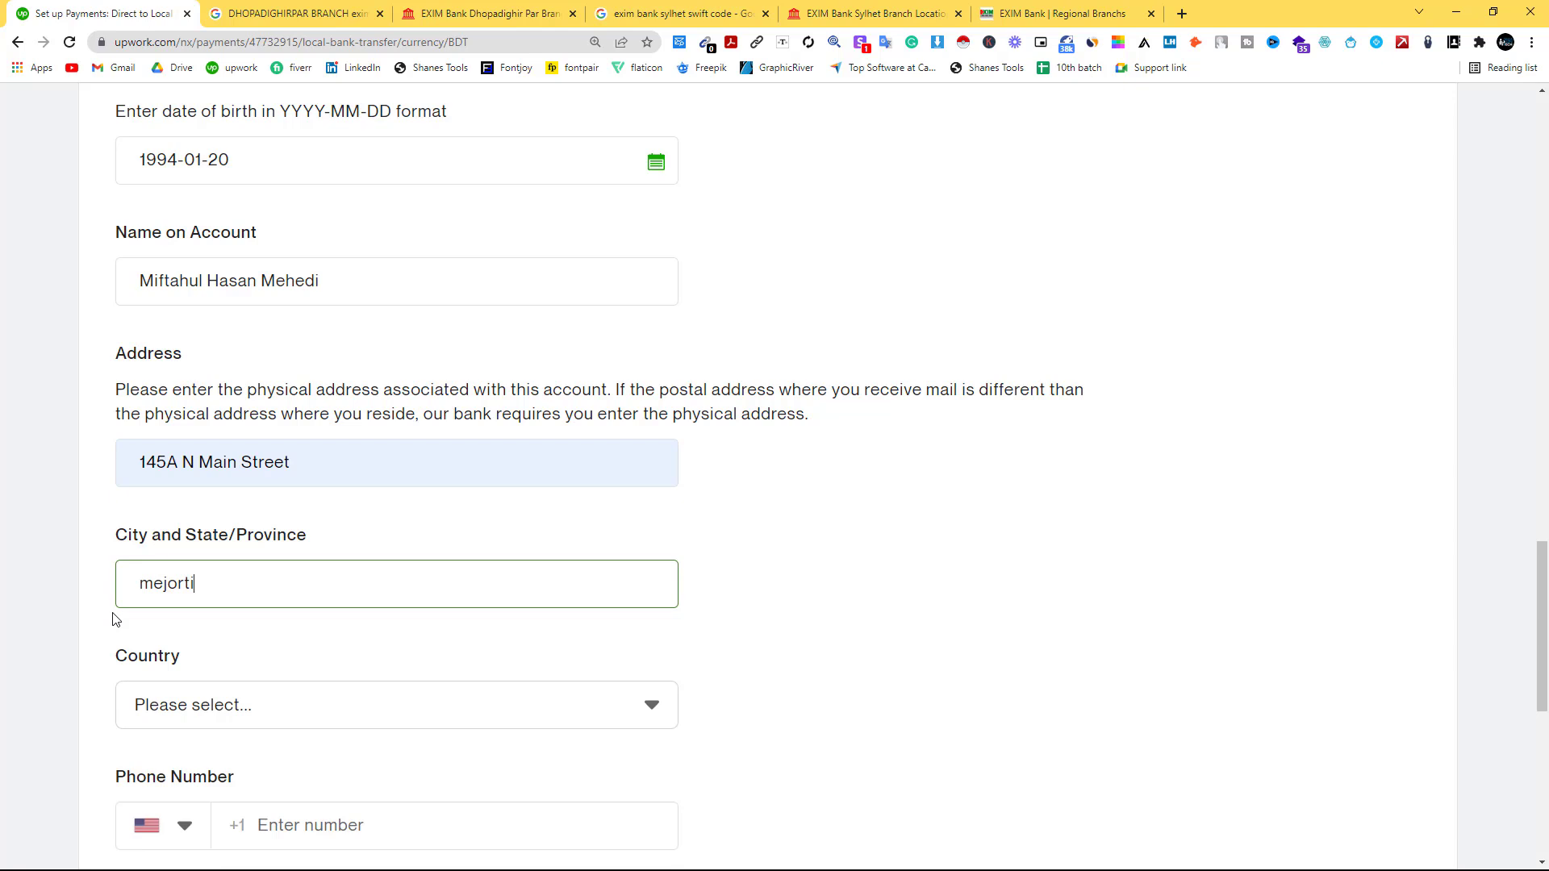
{"action": "type", "text": "la"}
Set the bank account country to Bangladesh.
{"action": "scroll", "coordinate": [242, 626], "scroll_direction": "down", "scroll_amount": 1}
{"action": "left_click", "coordinate": [242, 626]}
{"action": "scroll", "coordinate": [266, 742], "scroll_direction": "down", "scroll_amount": 6}
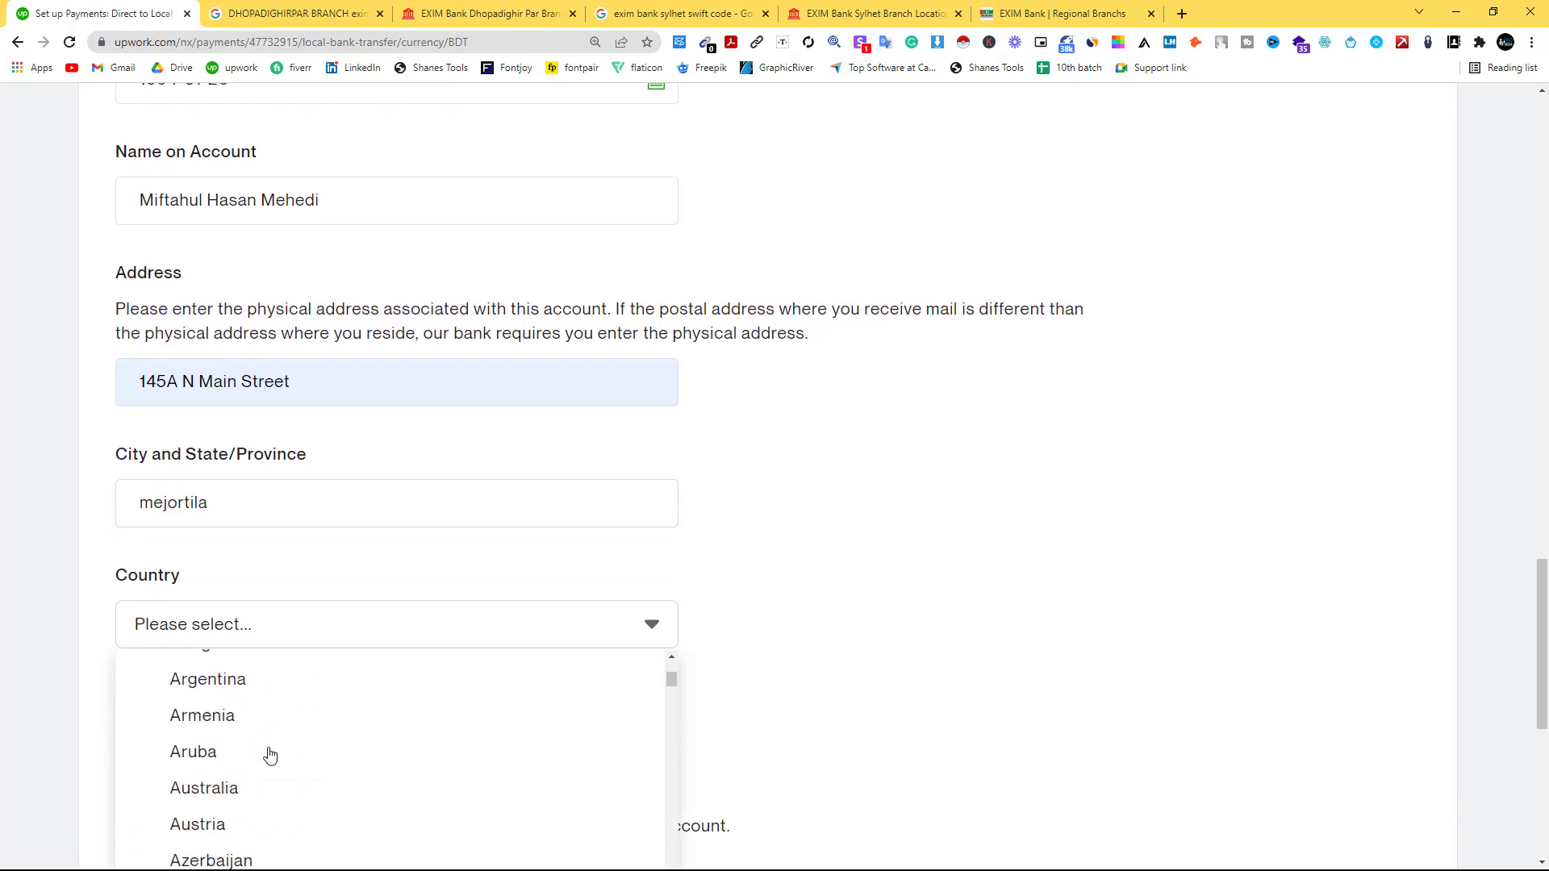
{"action": "left_click", "coordinate": [250, 738]}
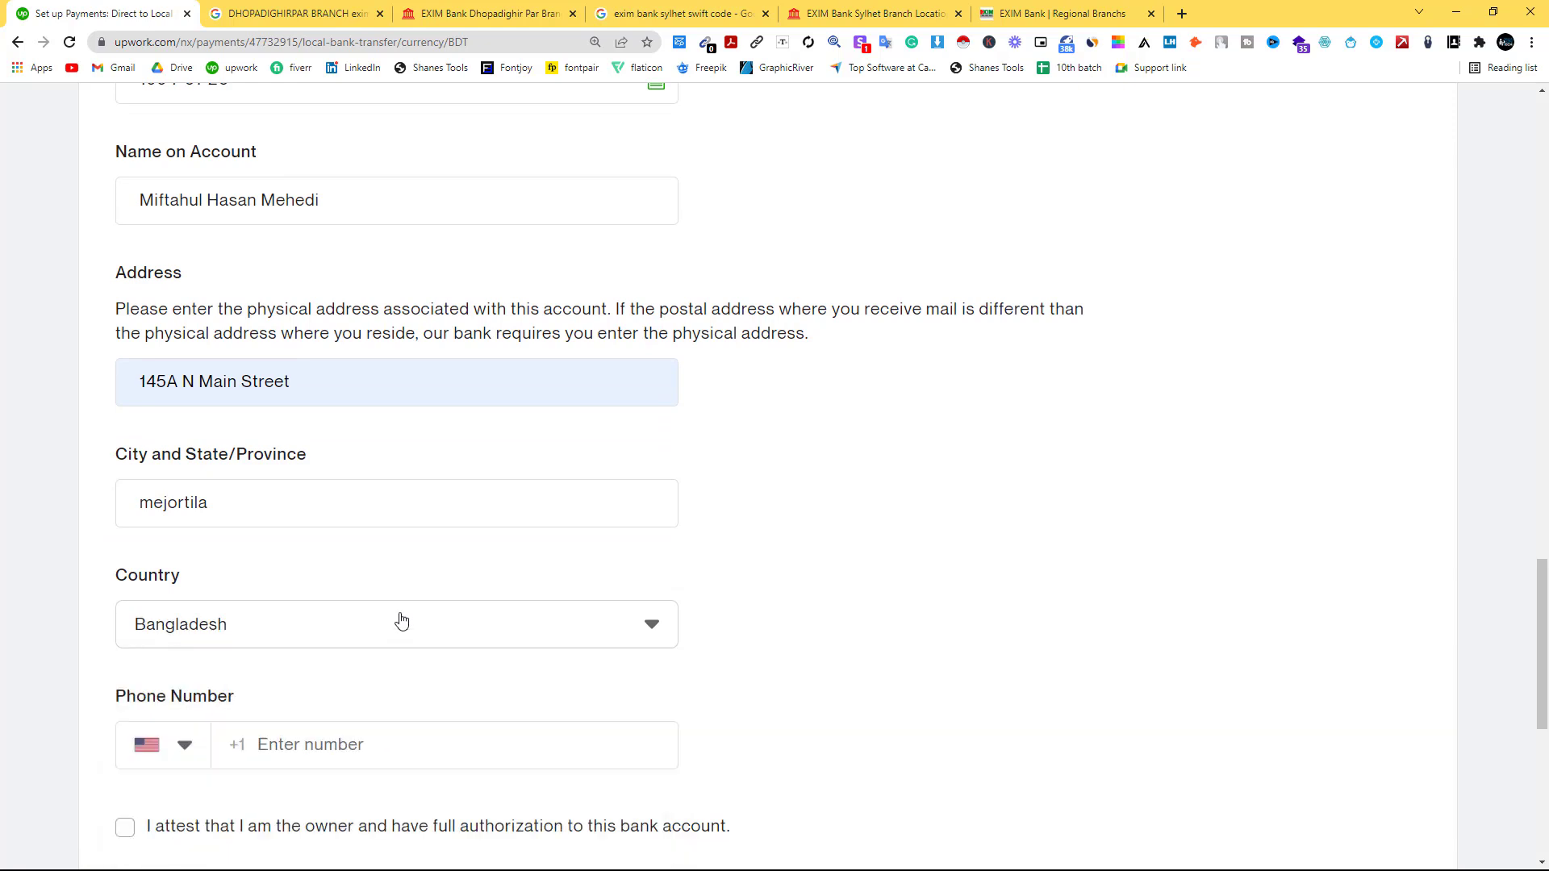
Choose the Bangladesh +880 phone code, enter the holder's phone number, and attest account ownership.
{"action": "scroll", "coordinate": [375, 635], "scroll_direction": "down", "scroll_amount": 2}
{"action": "left_click", "coordinate": [185, 587]}
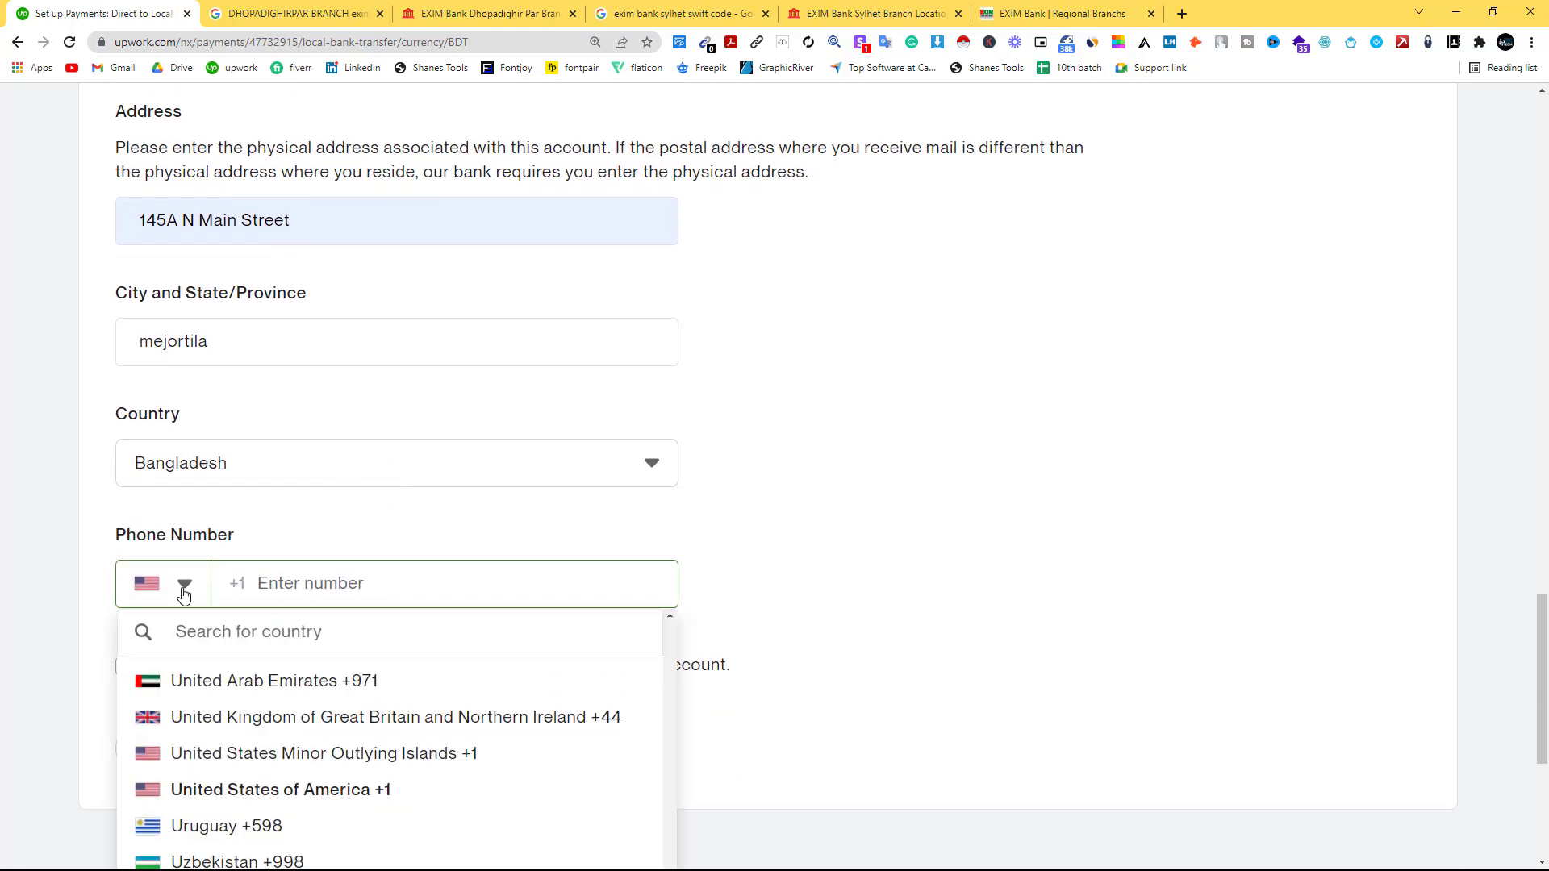
{"action": "scroll", "coordinate": [225, 747], "scroll_direction": "down", "scroll_amount": 2}
{"action": "scroll", "coordinate": [234, 753], "scroll_direction": "down", "scroll_amount": 5}
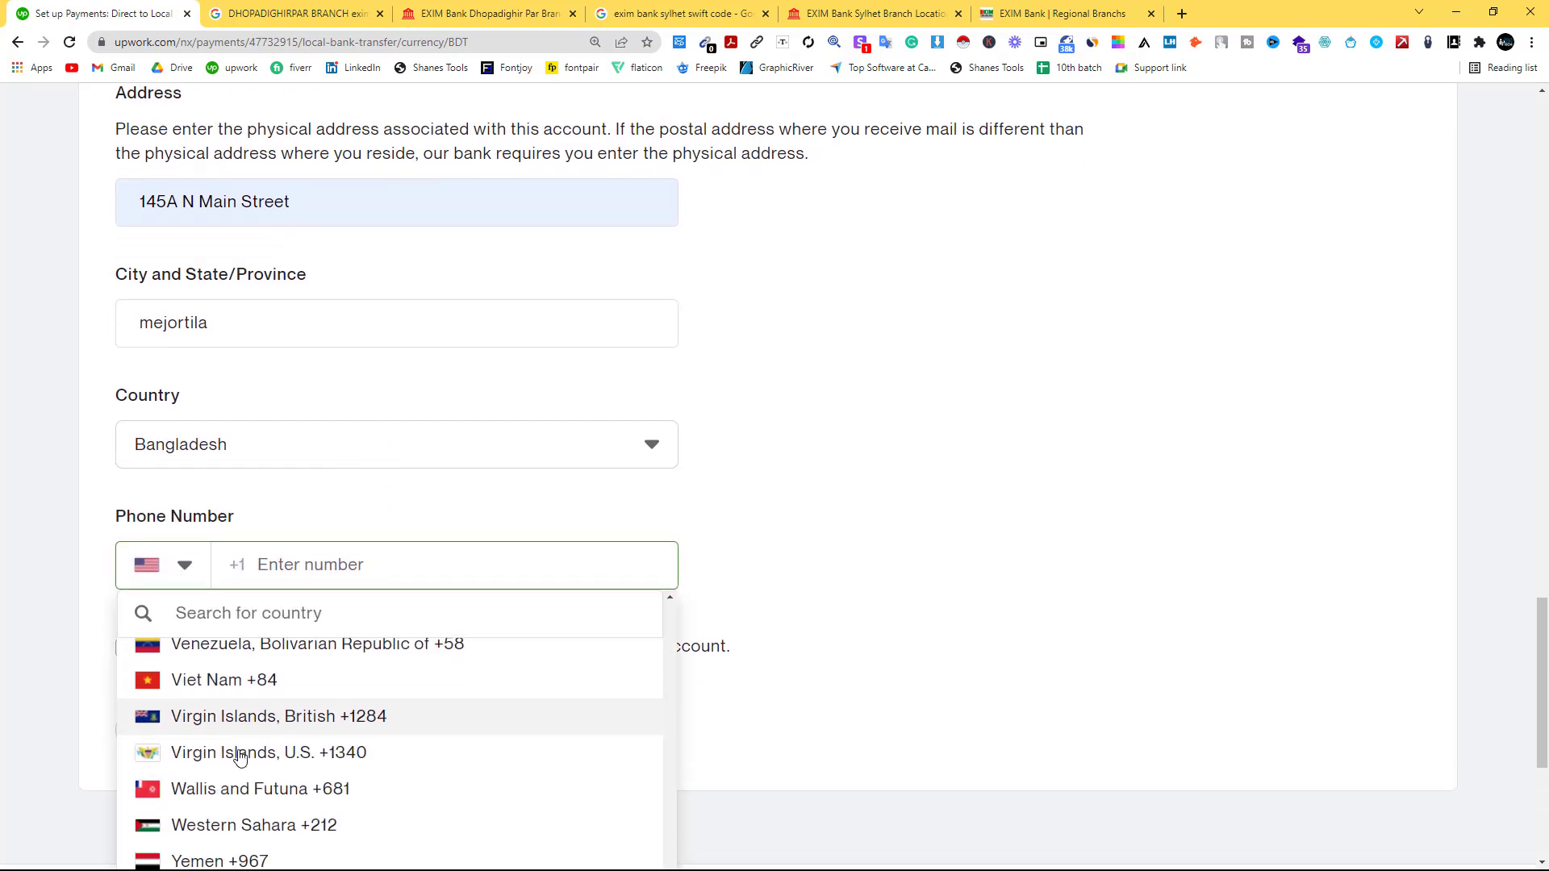
{"action": "scroll", "coordinate": [239, 756], "scroll_direction": "down", "scroll_amount": 2}
{"action": "scroll", "coordinate": [242, 747], "scroll_direction": "up", "scroll_amount": 4}
{"action": "scroll", "coordinate": [260, 778], "scroll_direction": "up", "scroll_amount": 6}
{"action": "scroll", "coordinate": [258, 781], "scroll_direction": "up", "scroll_amount": 20}
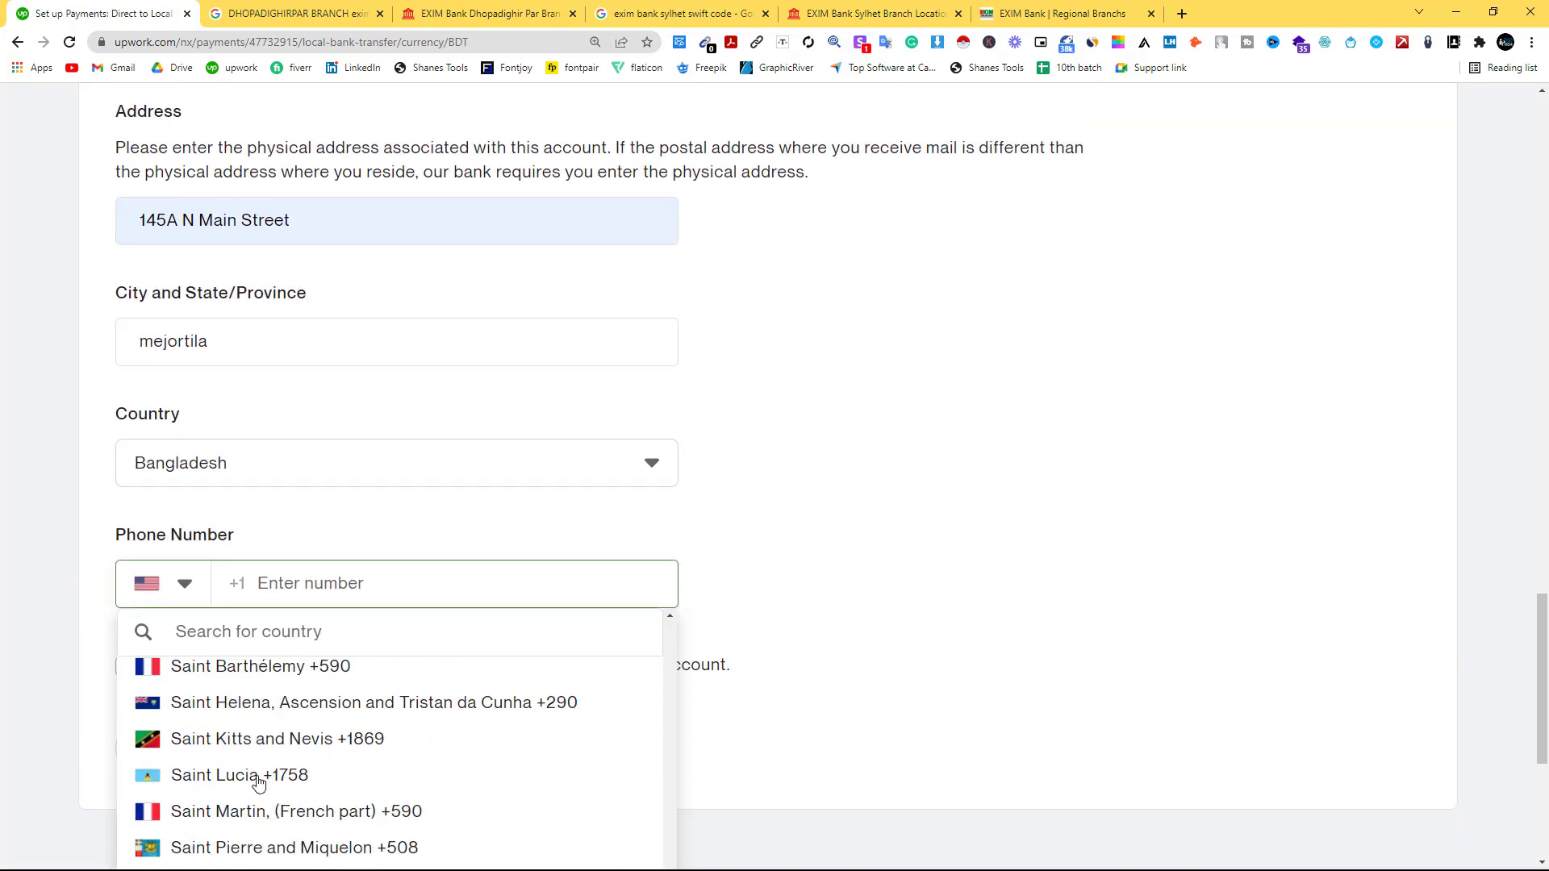
{"action": "scroll", "coordinate": [258, 781], "scroll_direction": "up", "scroll_amount": 10}
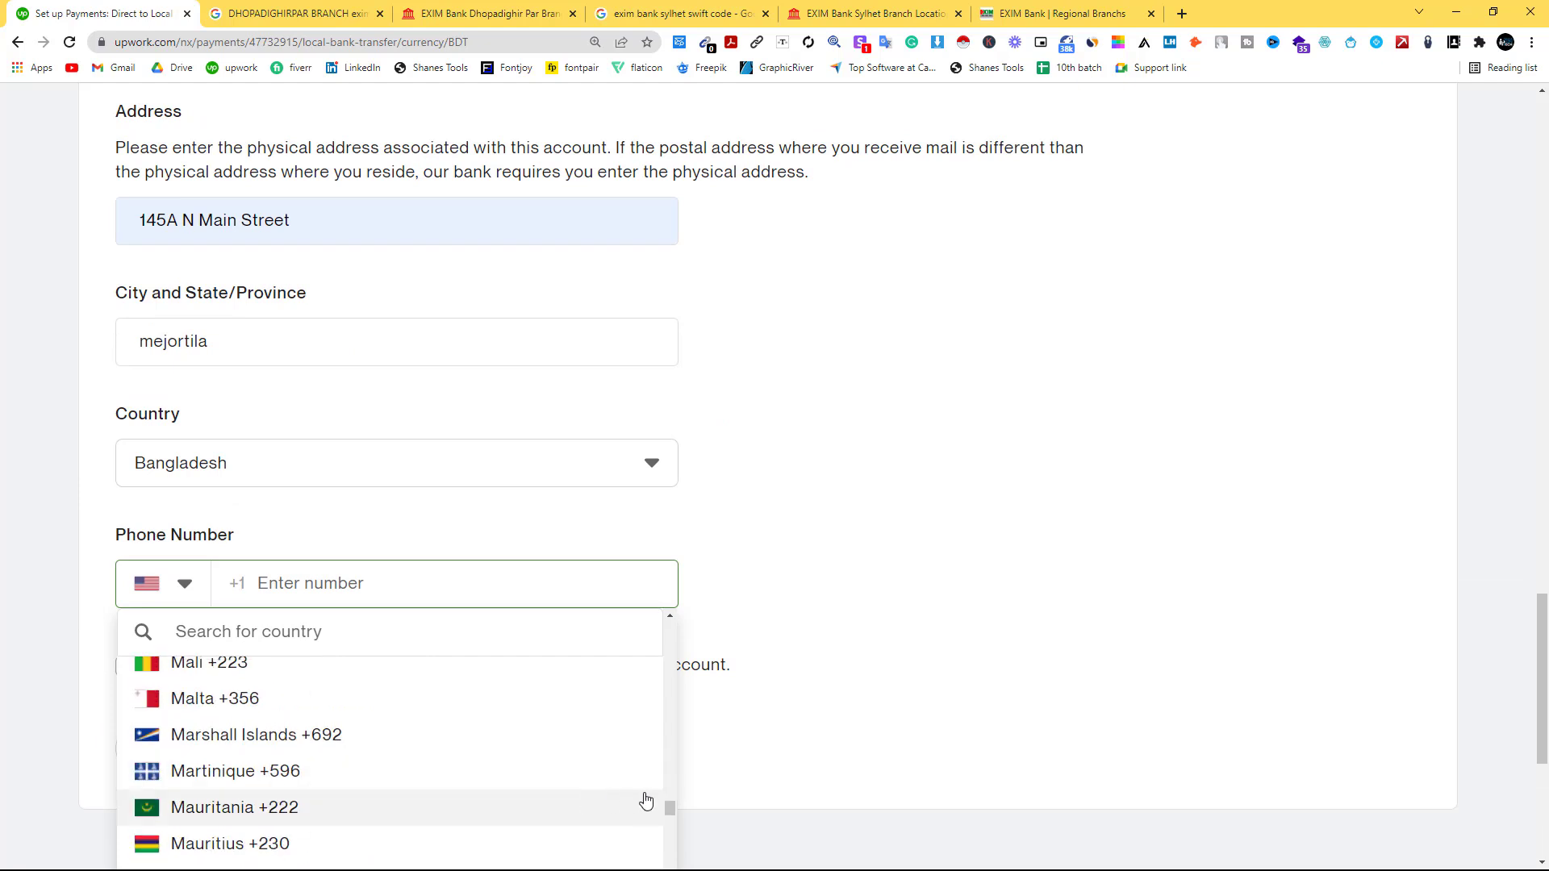
{"action": "left_click_drag", "start_coordinate": [670, 809], "coordinate": [667, 648]}
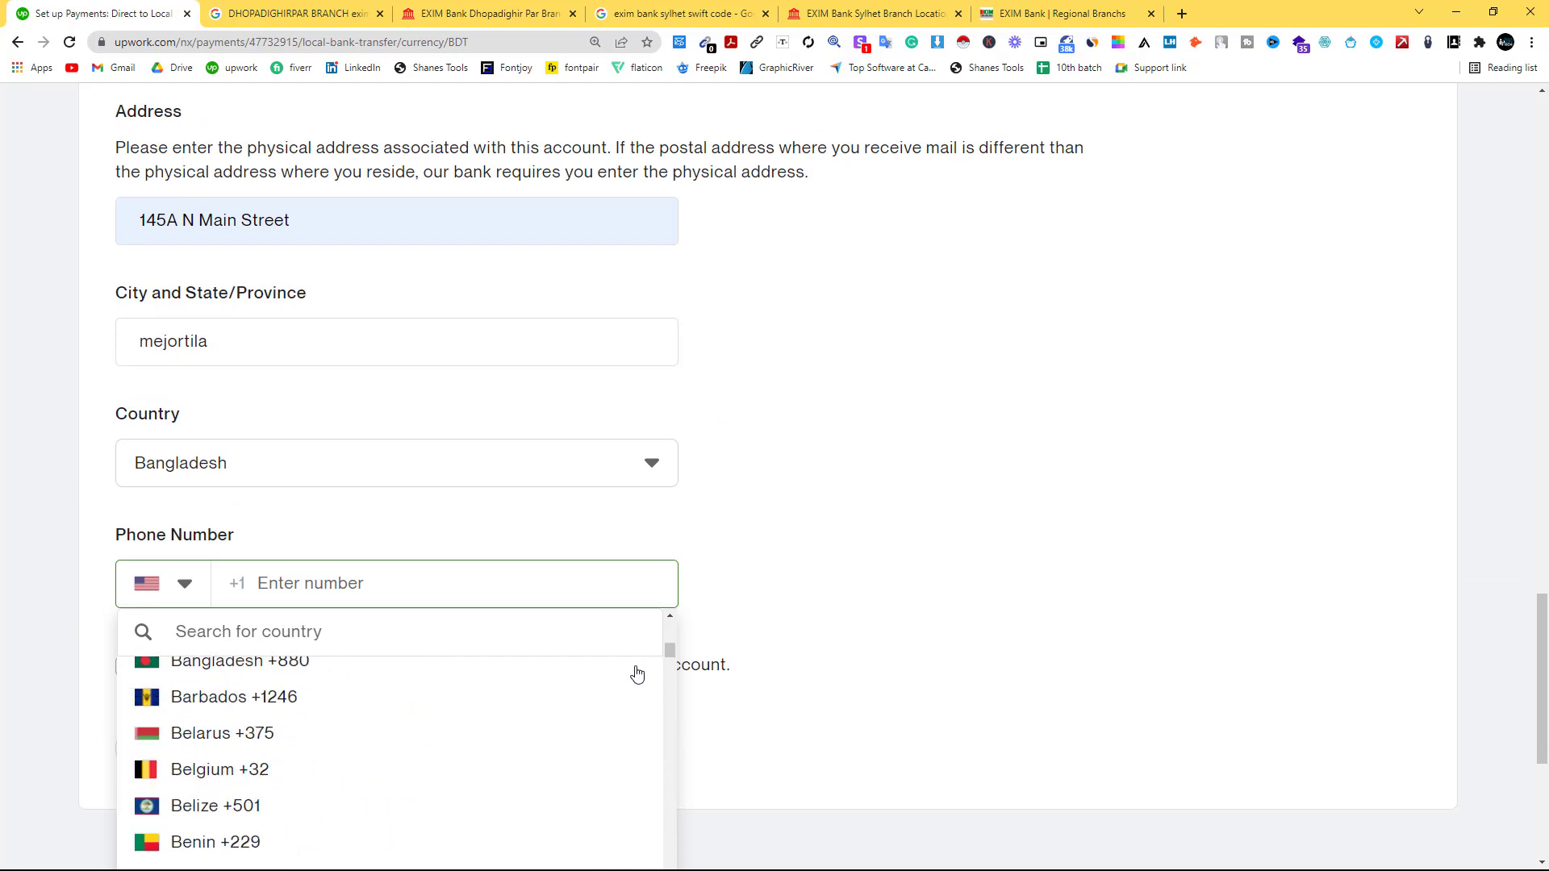
{"action": "left_click", "coordinate": [266, 672]}
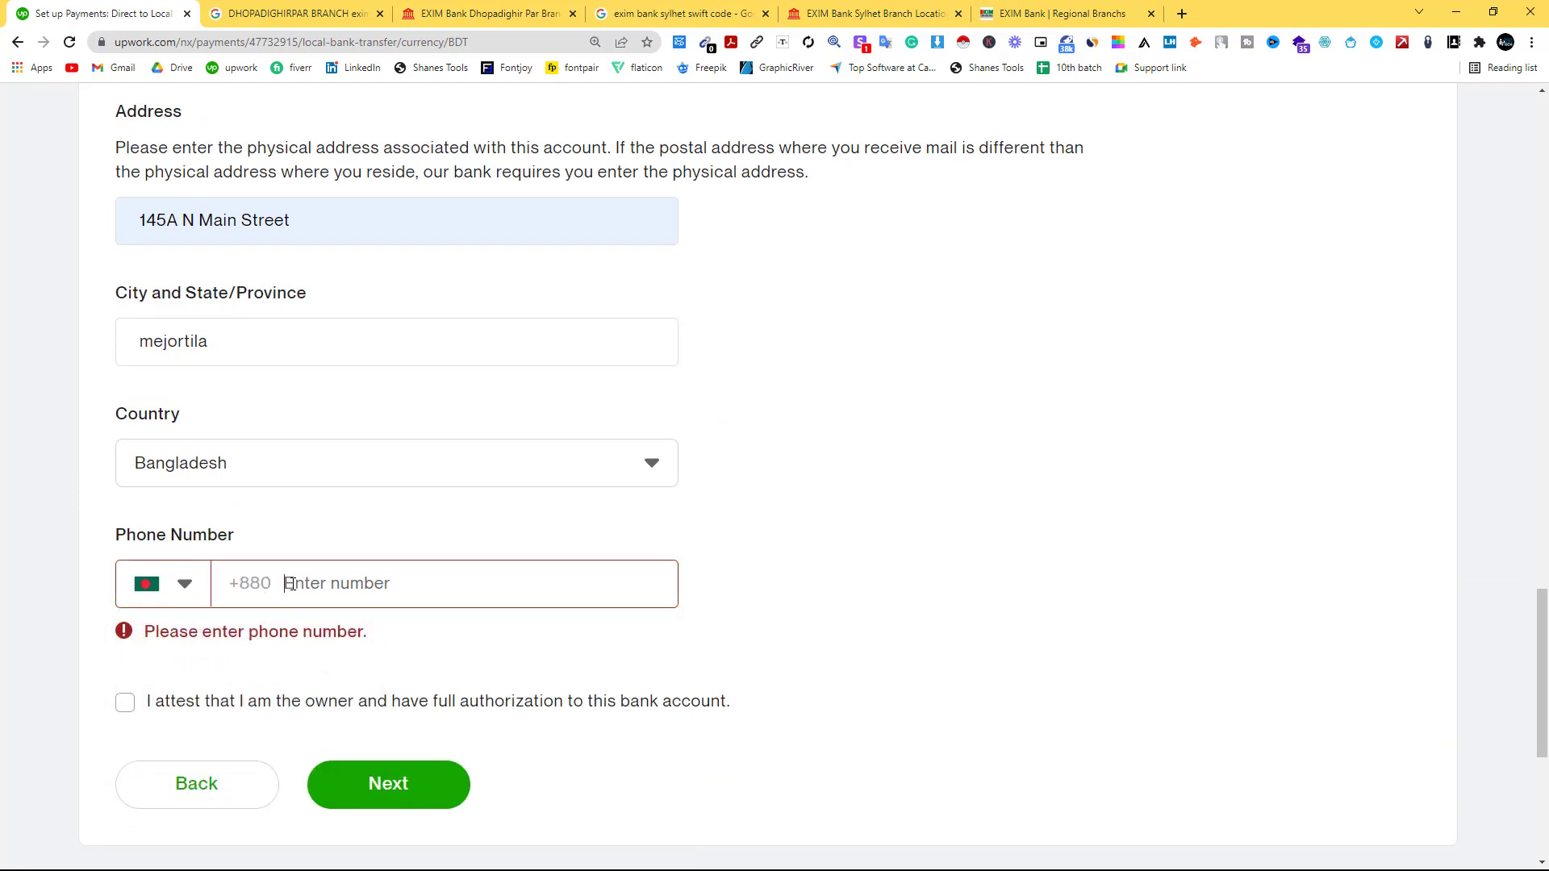
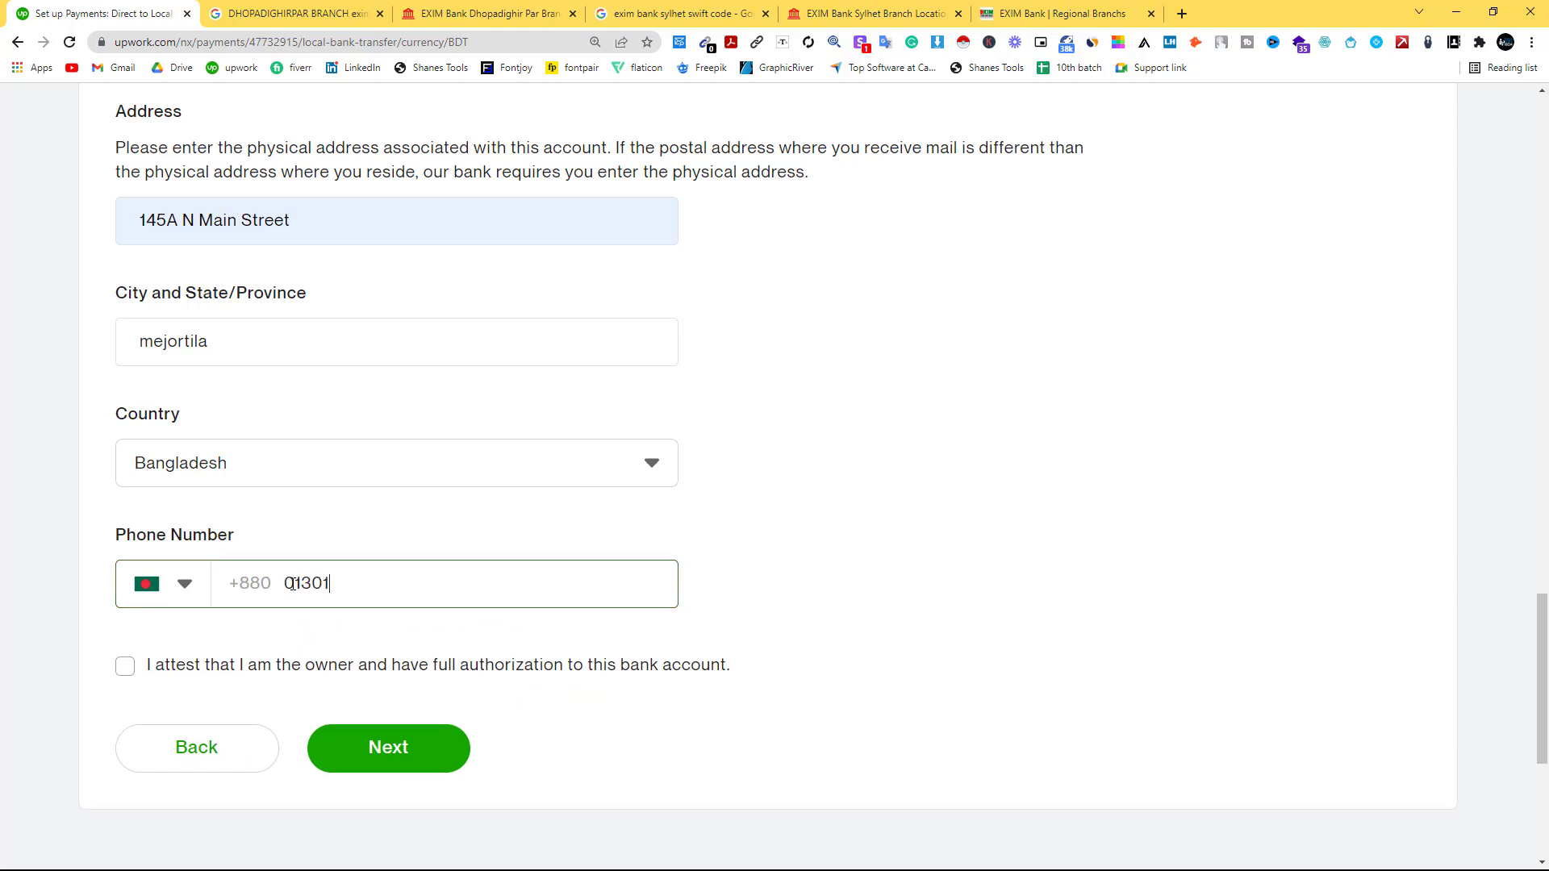
{"action": "left_click", "coordinate": [125, 666]}
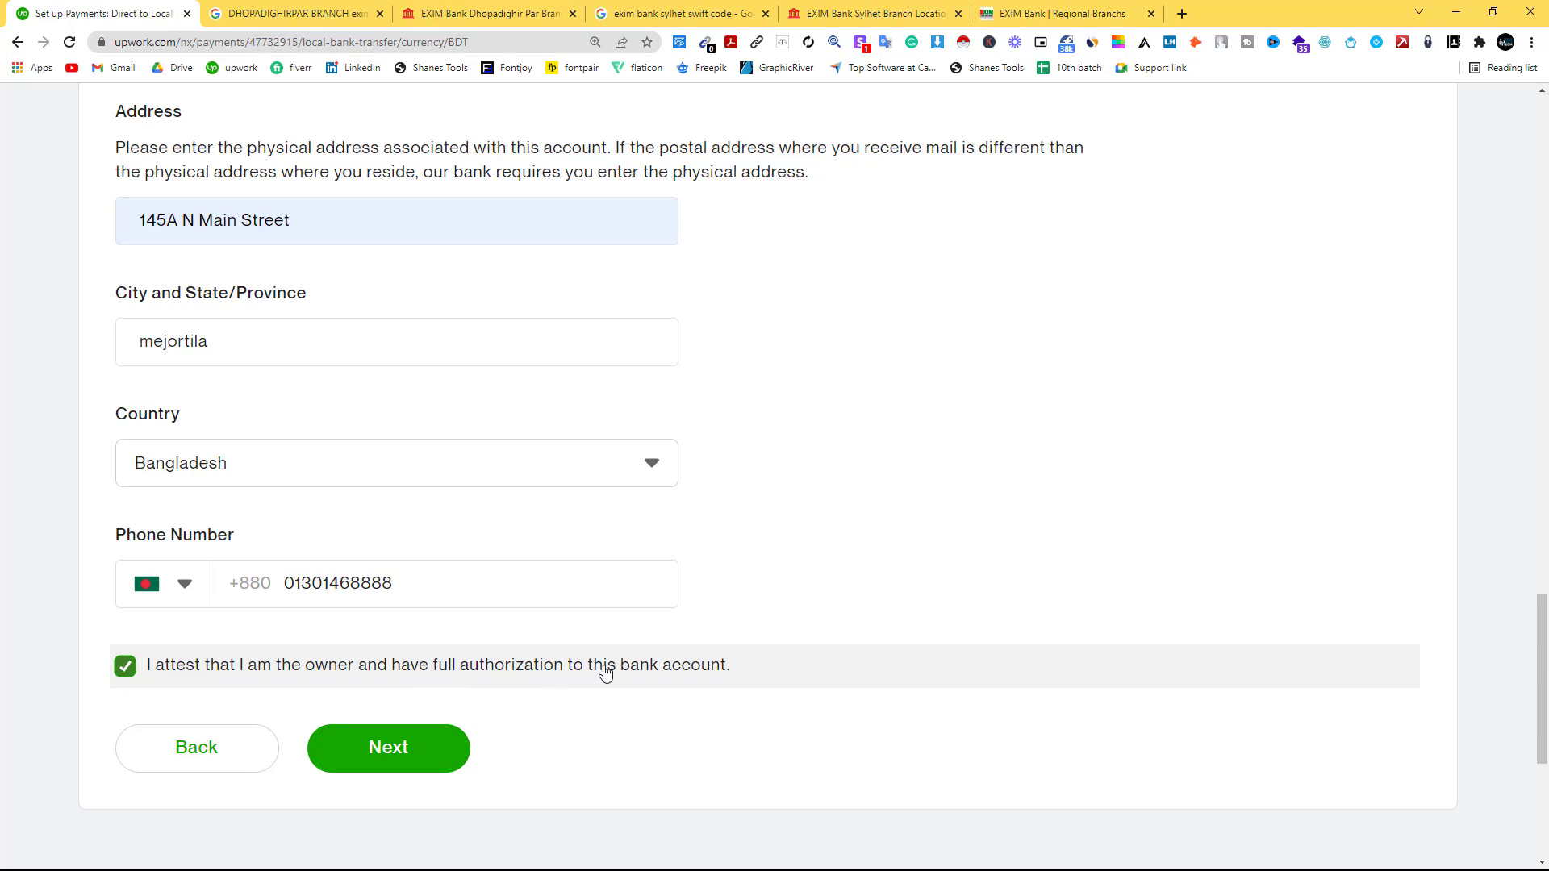
Review the summary and add the Export Import Bank of Bangladesh BDT account ending 9999.
{"action": "left_click", "coordinate": [393, 748]}
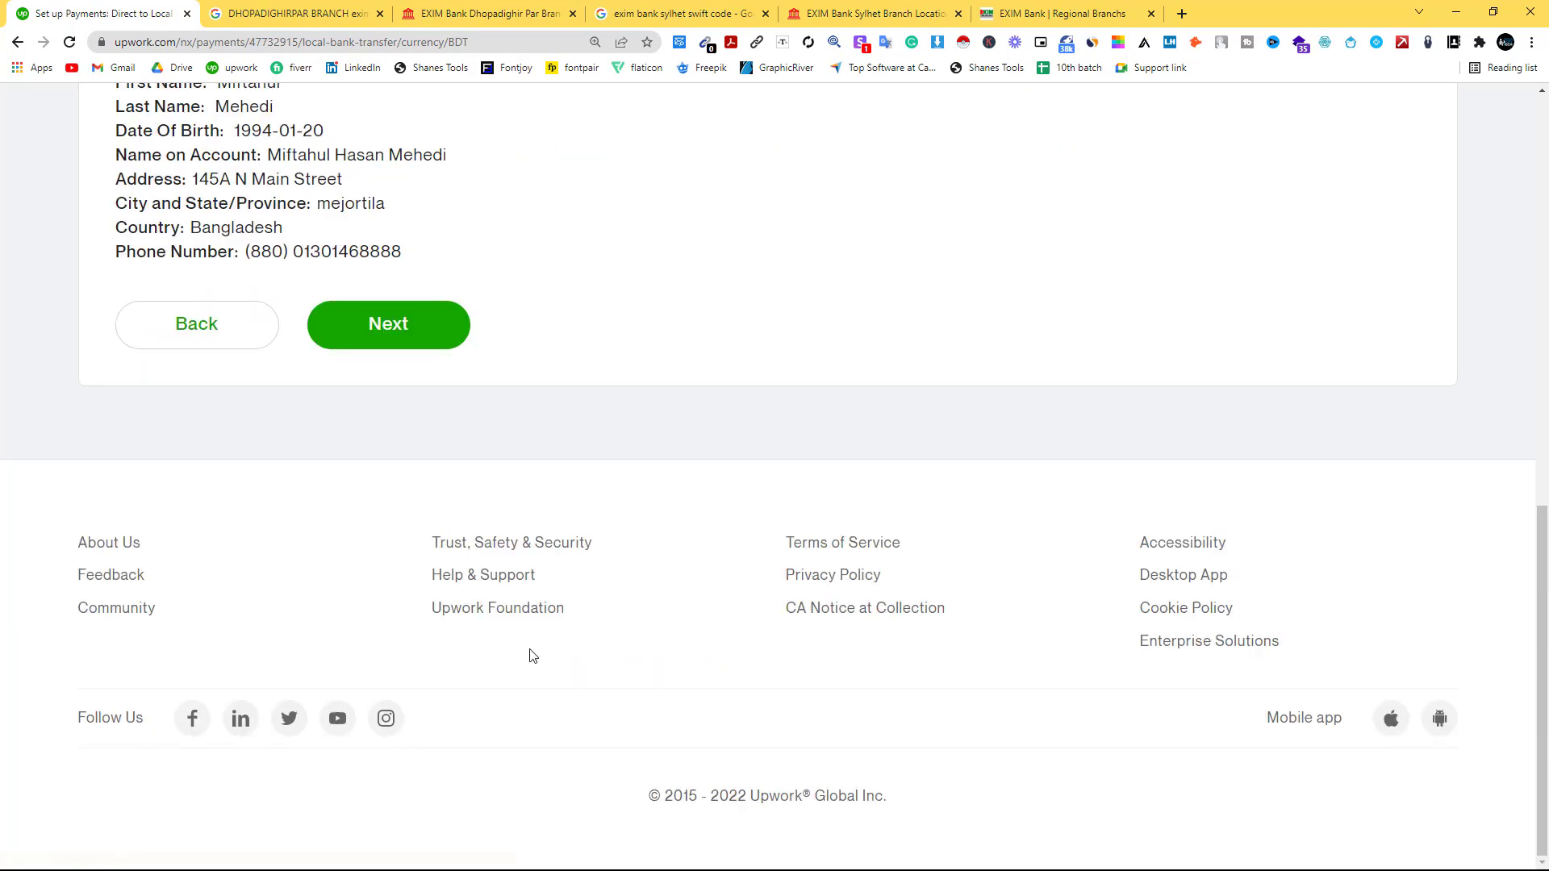
{"action": "scroll", "coordinate": [585, 514], "scroll_direction": "down", "scroll_amount": 3}
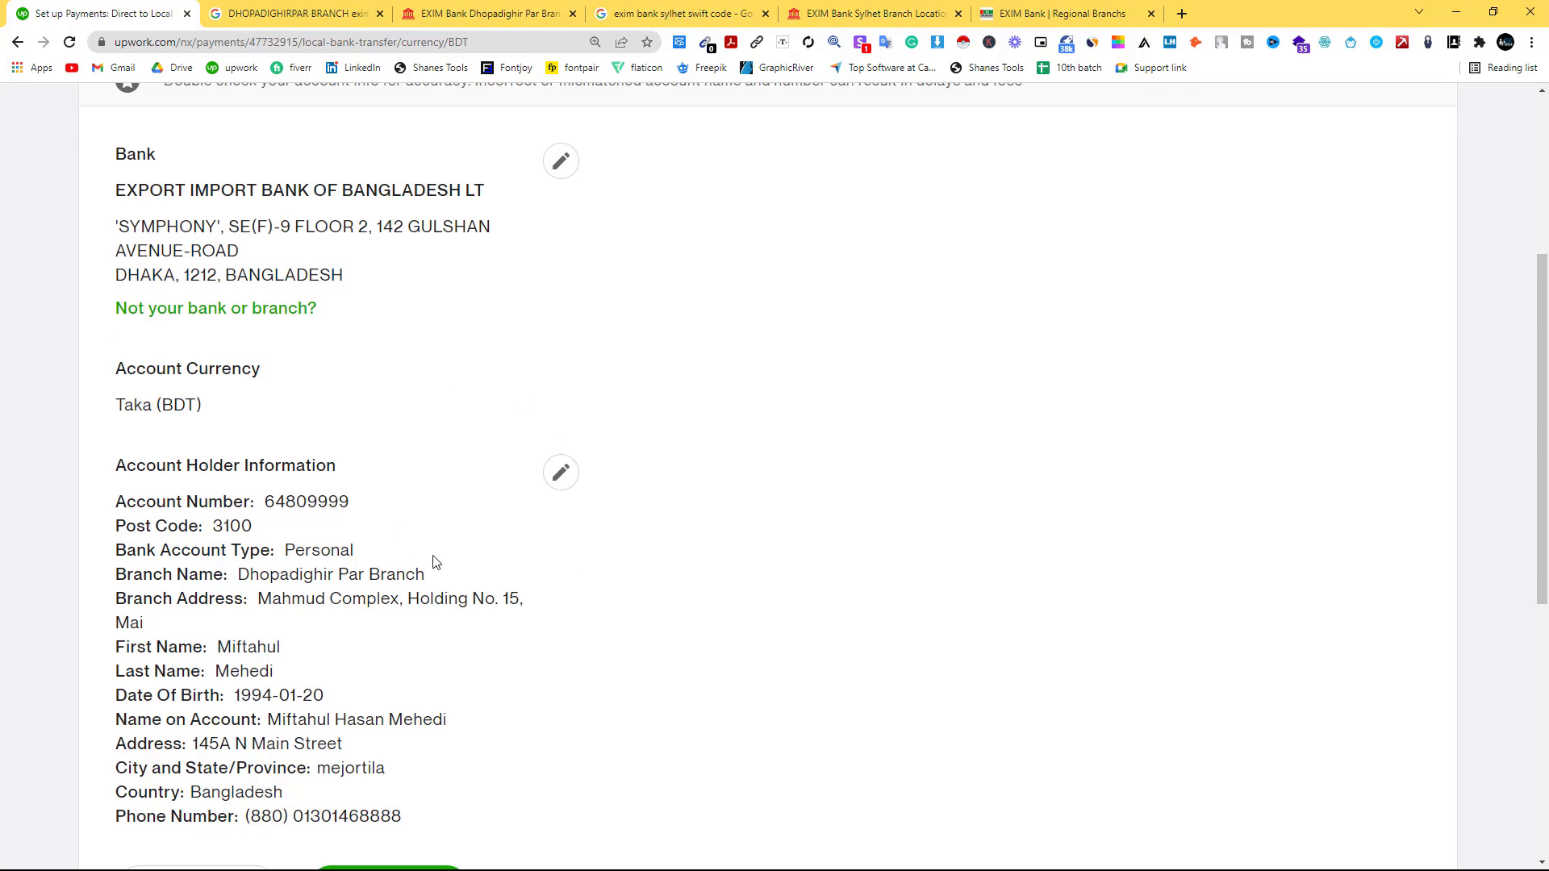
{"action": "scroll", "coordinate": [436, 562], "scroll_direction": "down", "scroll_amount": 2}
{"action": "left_click", "coordinate": [422, 729]}
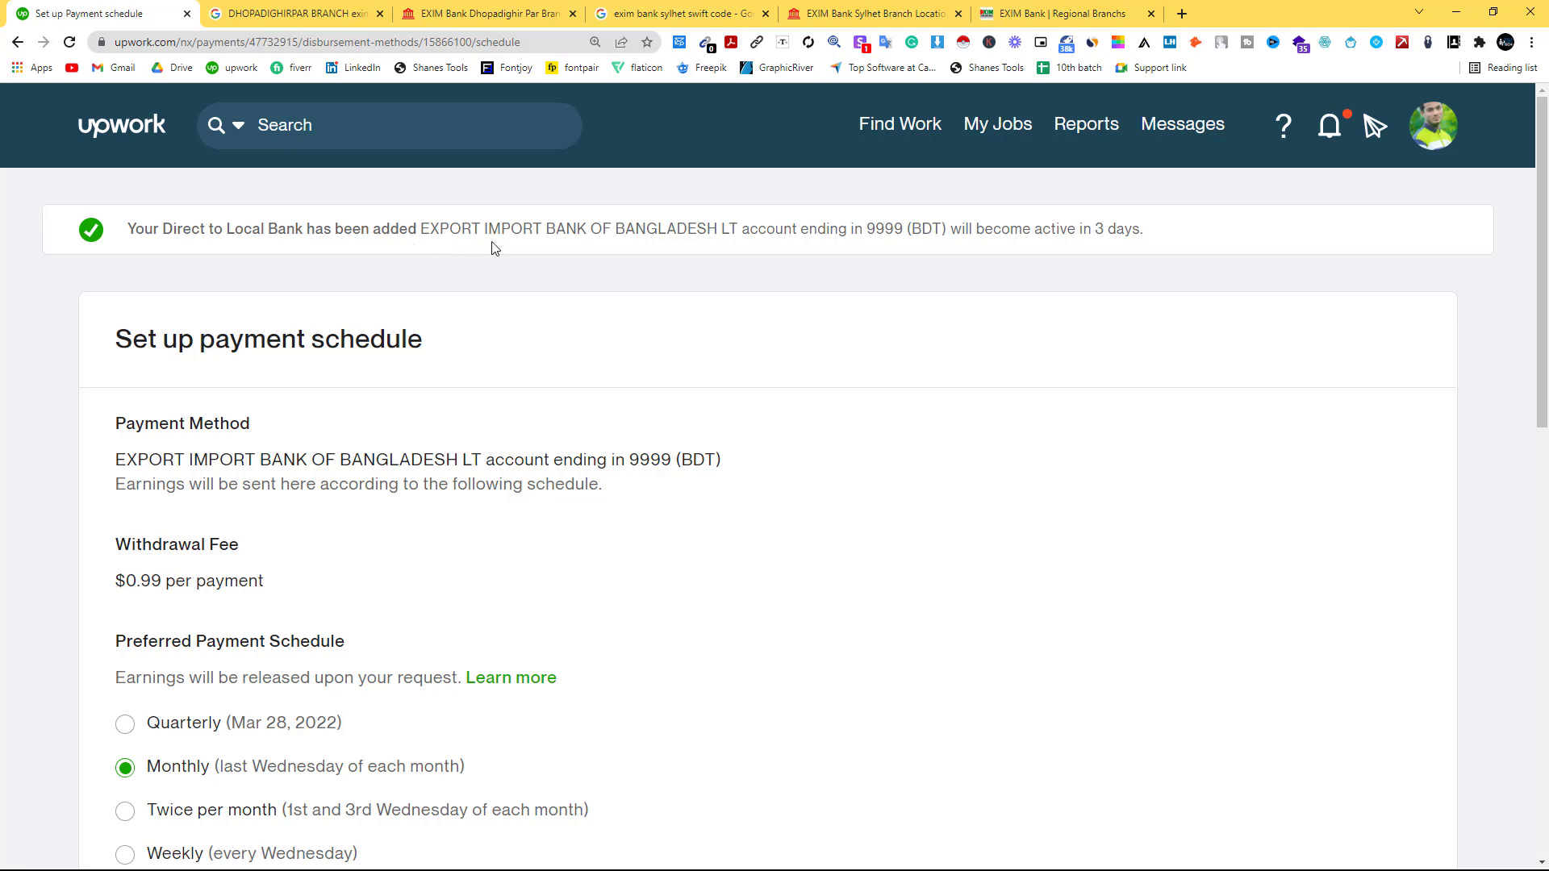
{"action": "scroll", "coordinate": [1060, 460], "scroll_direction": "down", "scroll_amount": 4}
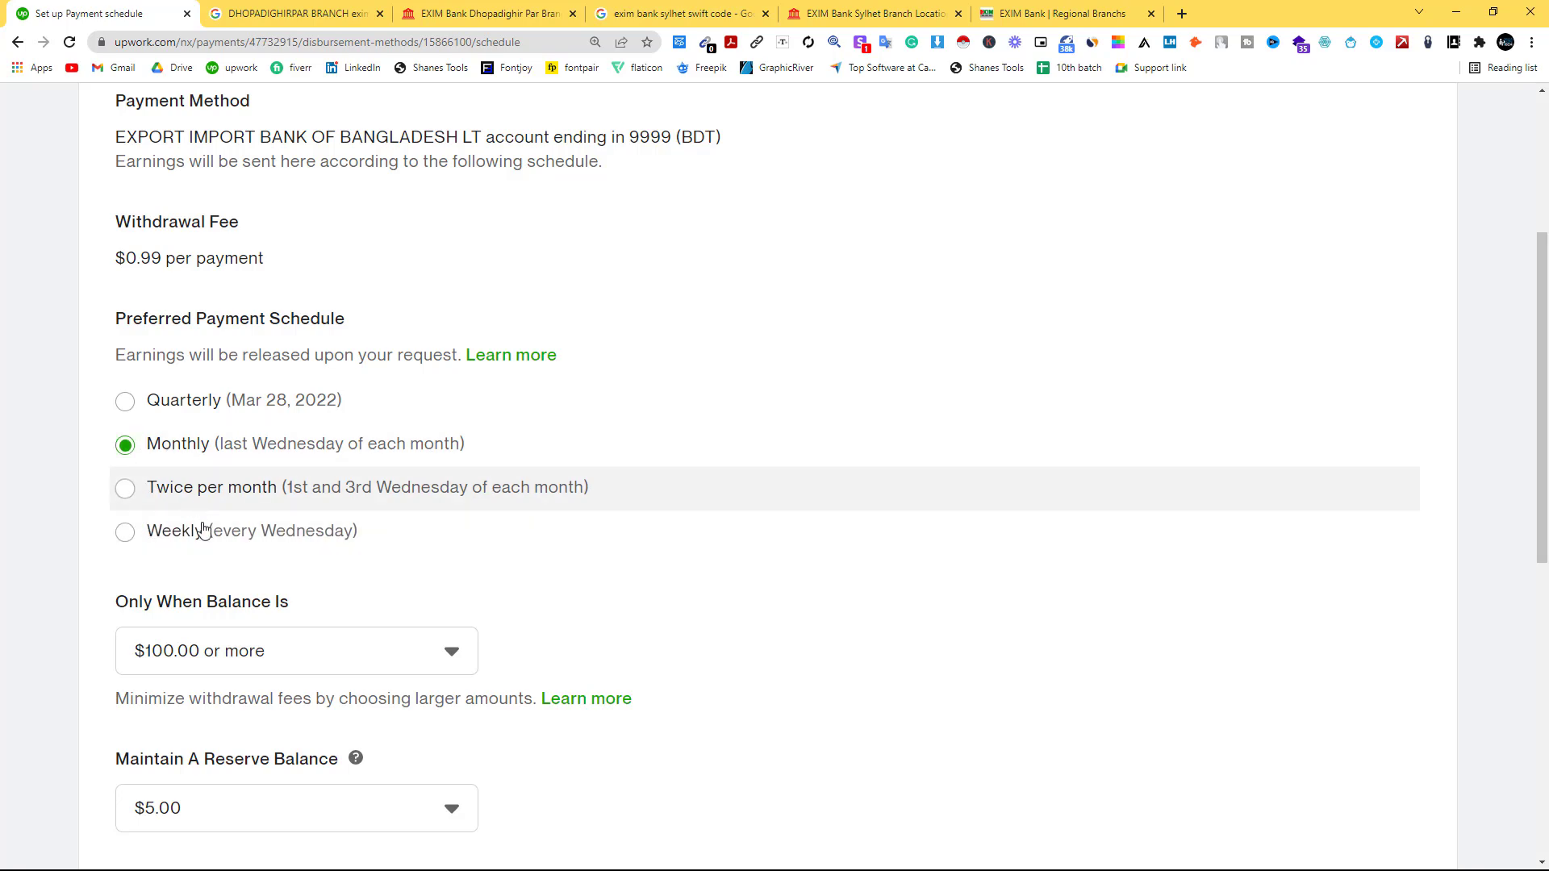
{"action": "scroll", "coordinate": [201, 520], "scroll_direction": "down", "scroll_amount": 3}
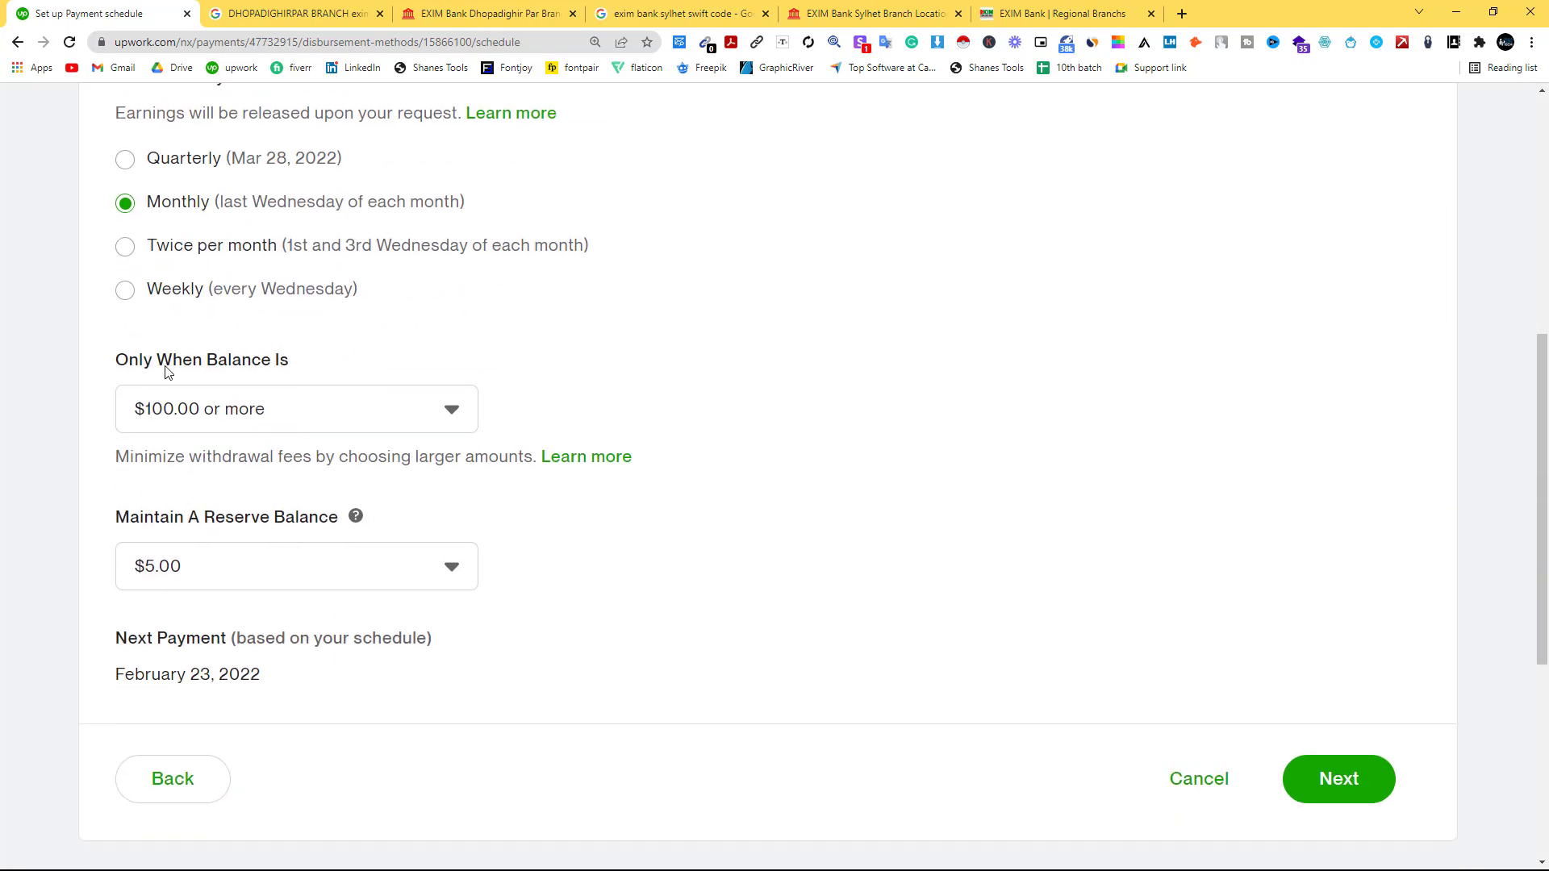
{"action": "left_click", "coordinate": [300, 415]}
{"action": "left_click", "coordinate": [228, 454]}
Skip payment schedule setup and return to Get Paid, dismissing the Add a payment method window.
{"action": "left_click", "coordinate": [1369, 787]}
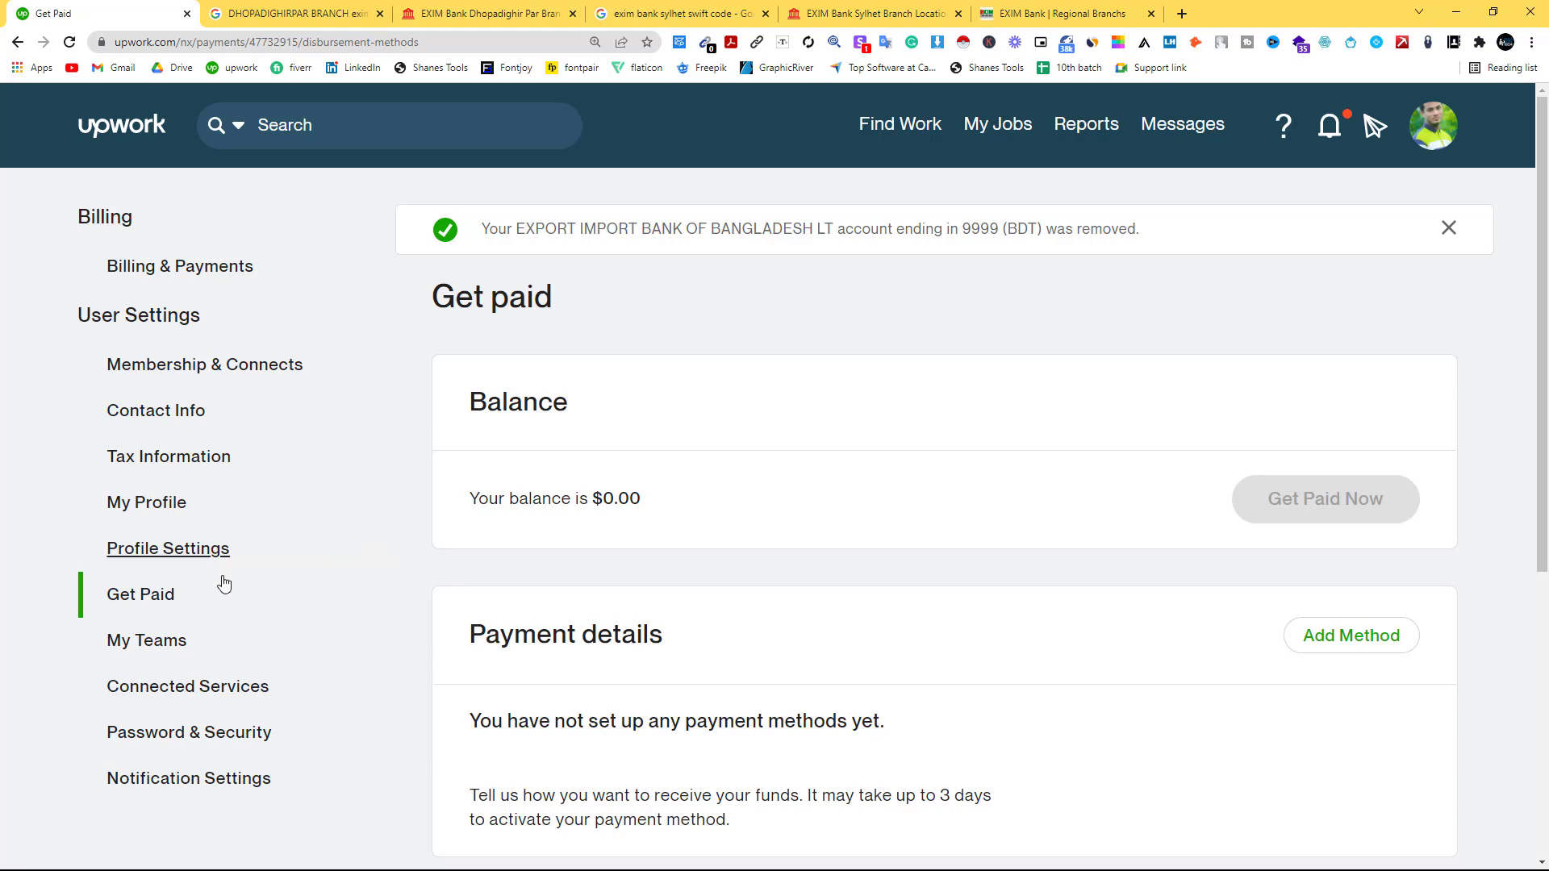
{"action": "left_click", "coordinate": [171, 595]}
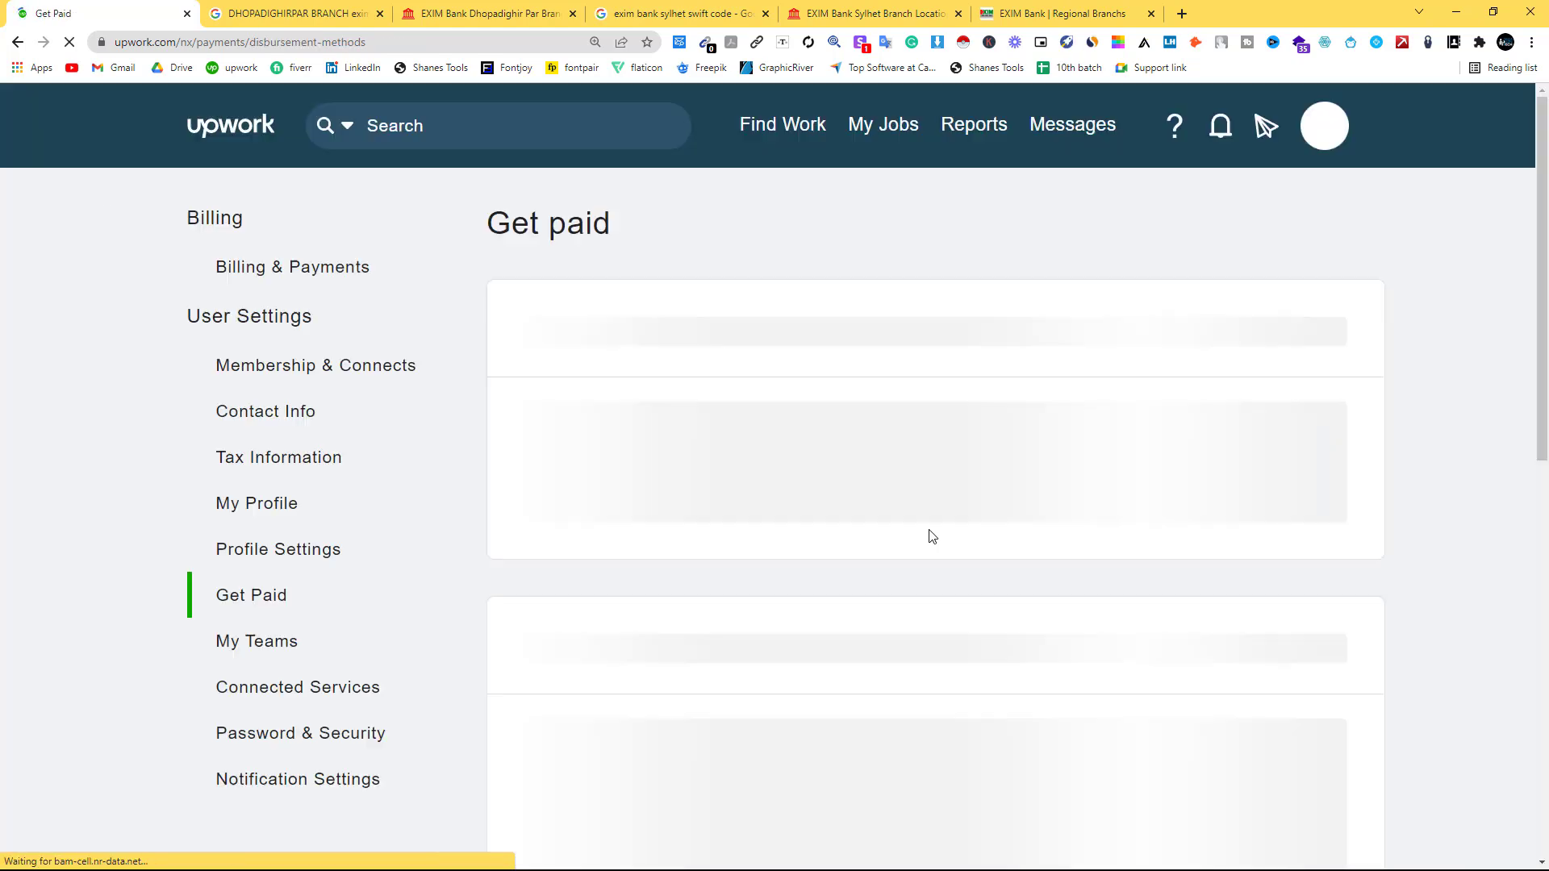
{"action": "scroll", "coordinate": [681, 557], "scroll_direction": "down", "scroll_amount": 4}
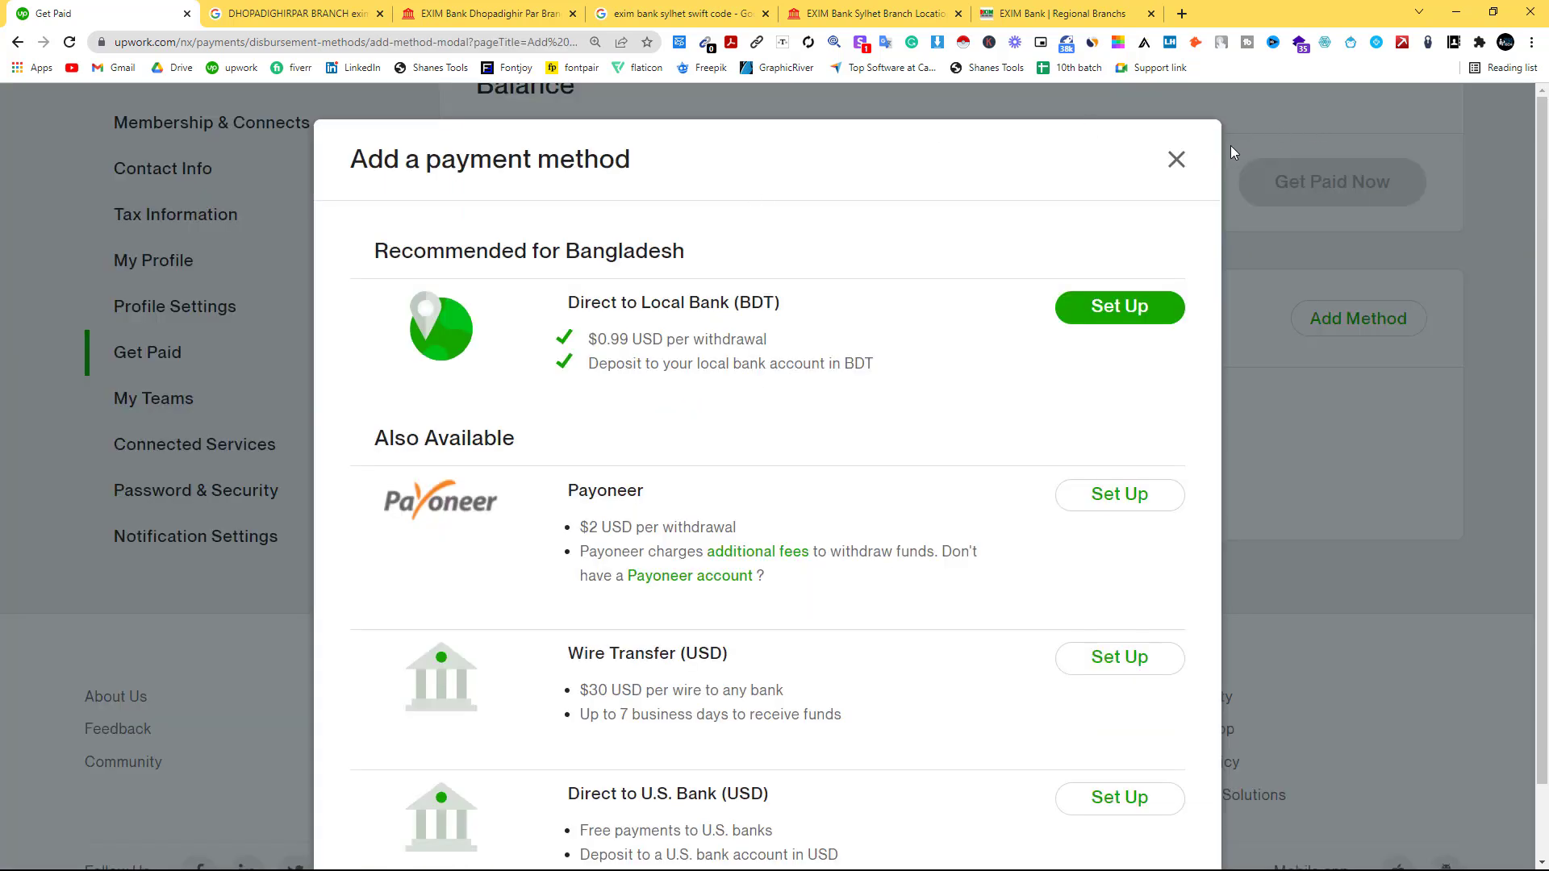
{"action": "left_click", "coordinate": [1176, 159]}
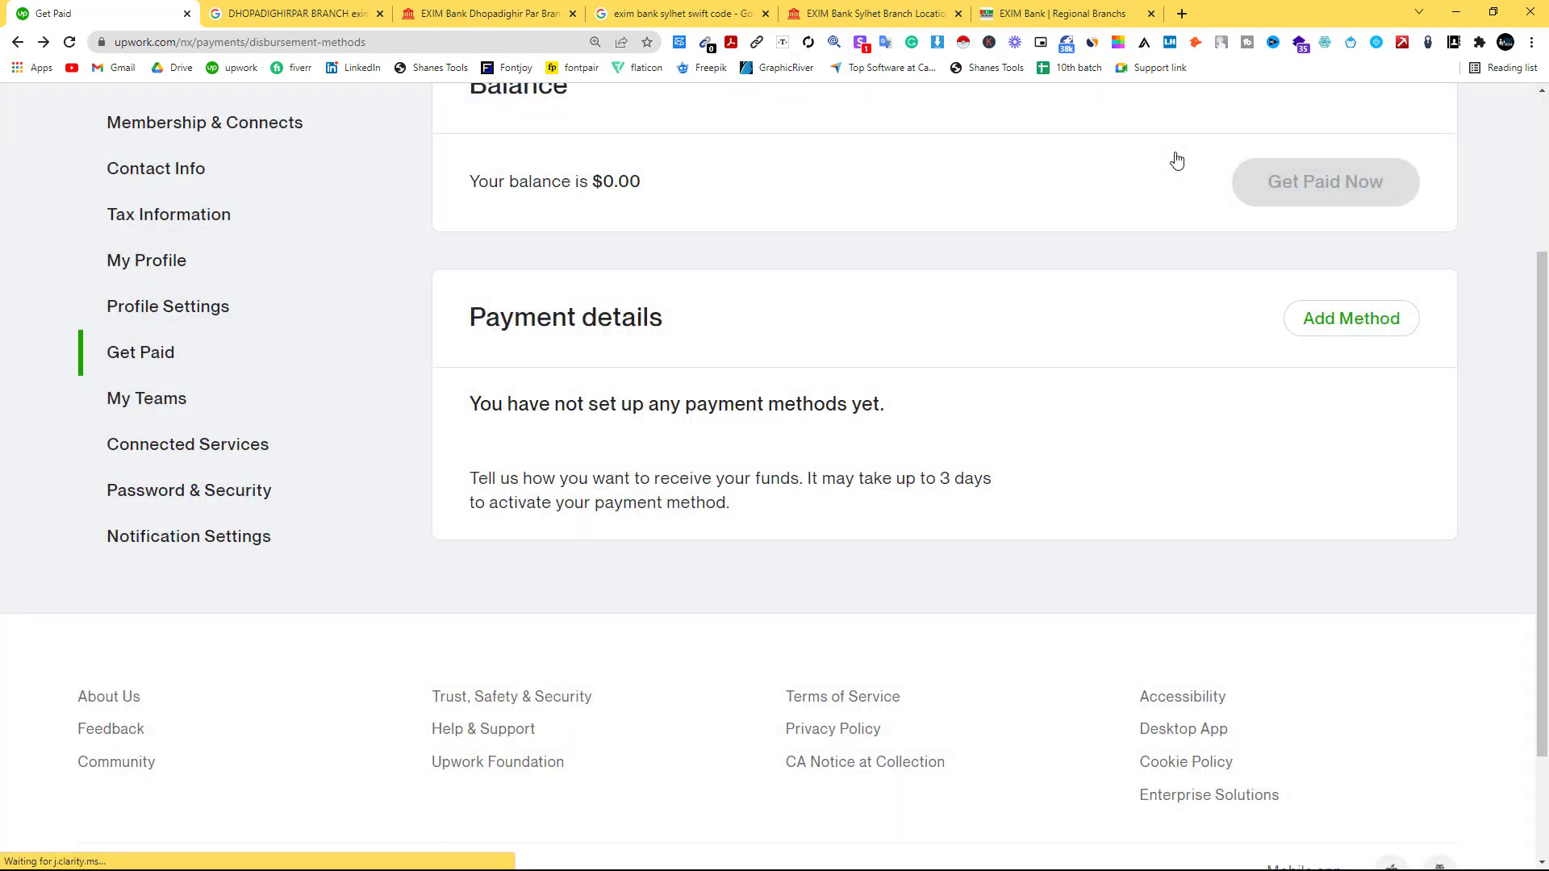